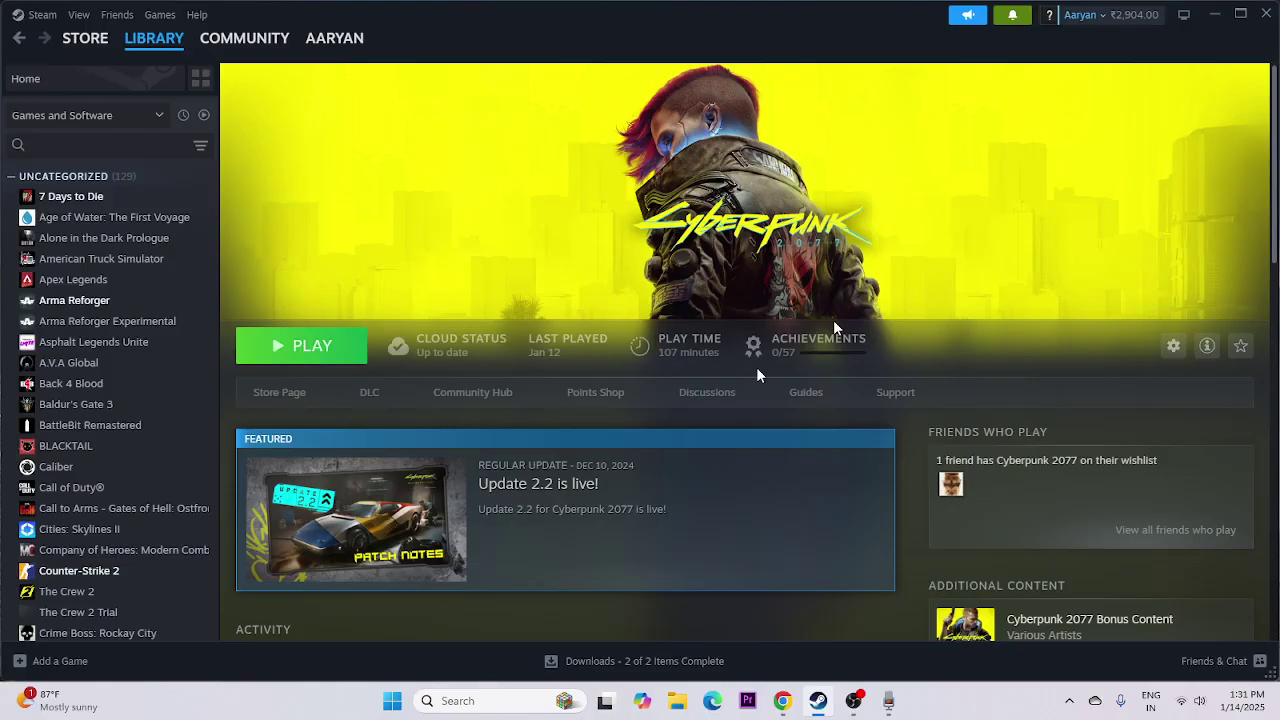
pyautogui.click(393, 703)
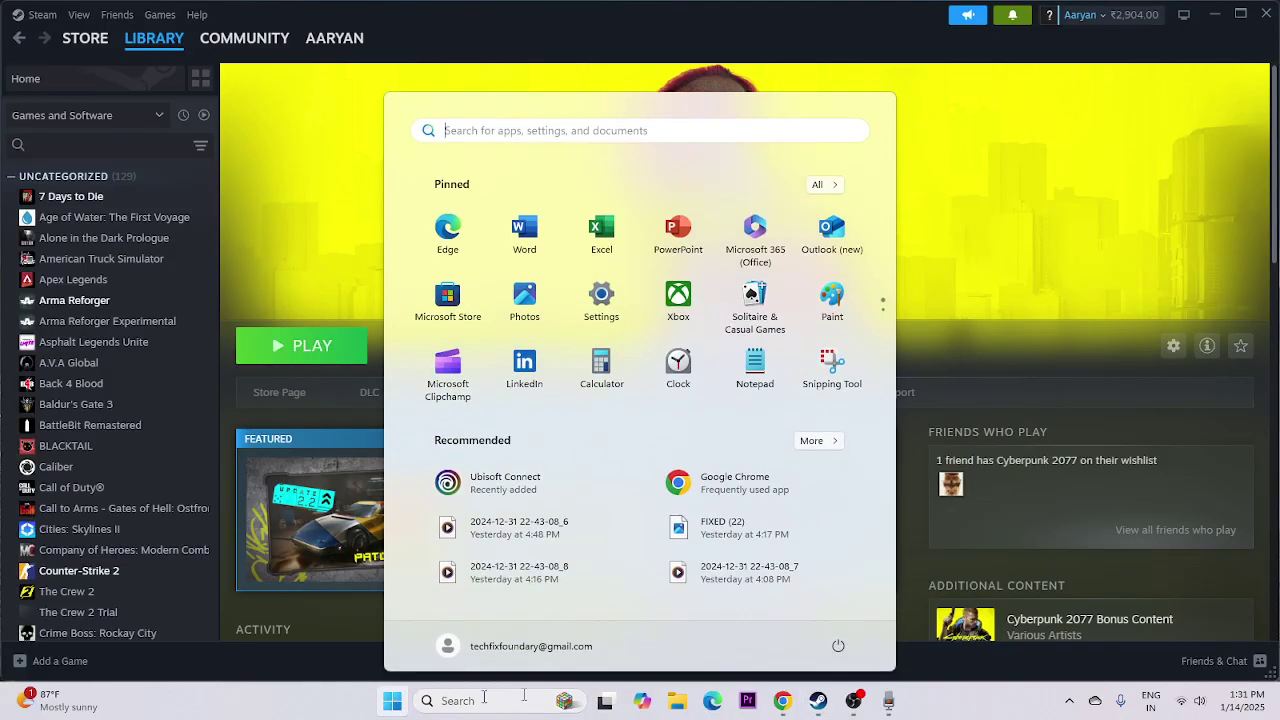
pyautogui.click(838, 645)
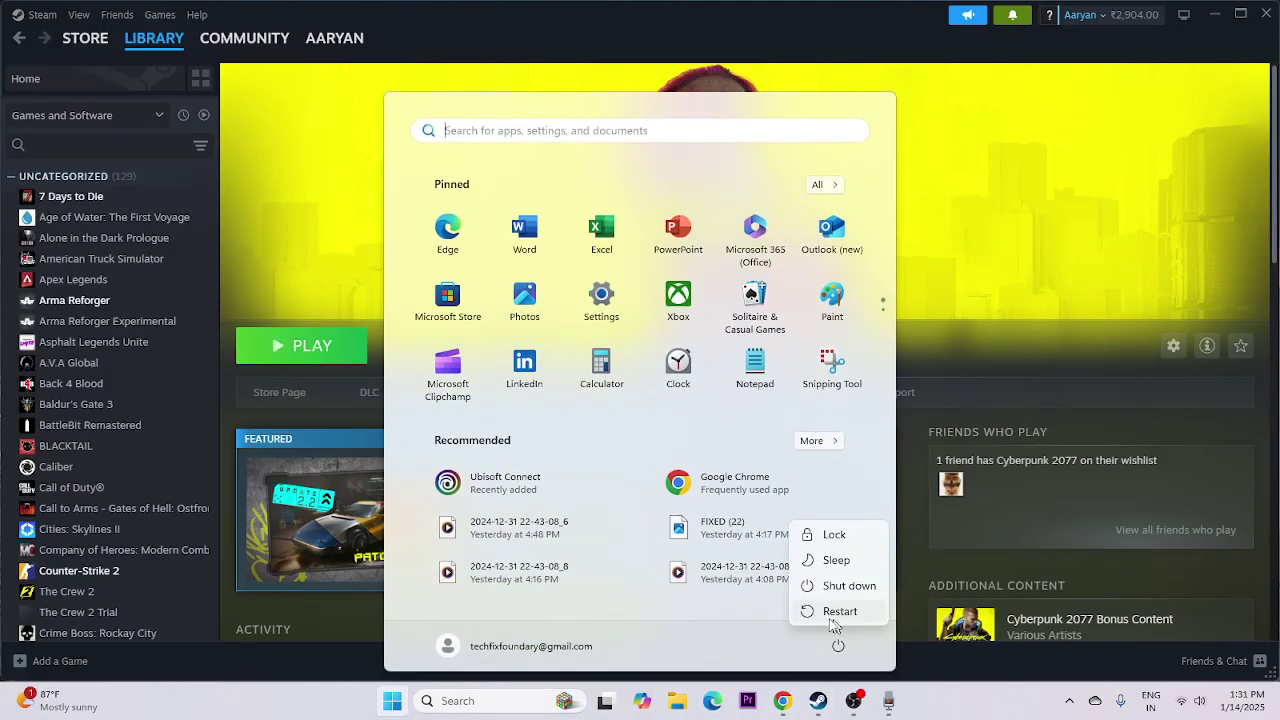
pyautogui.click(840, 611)
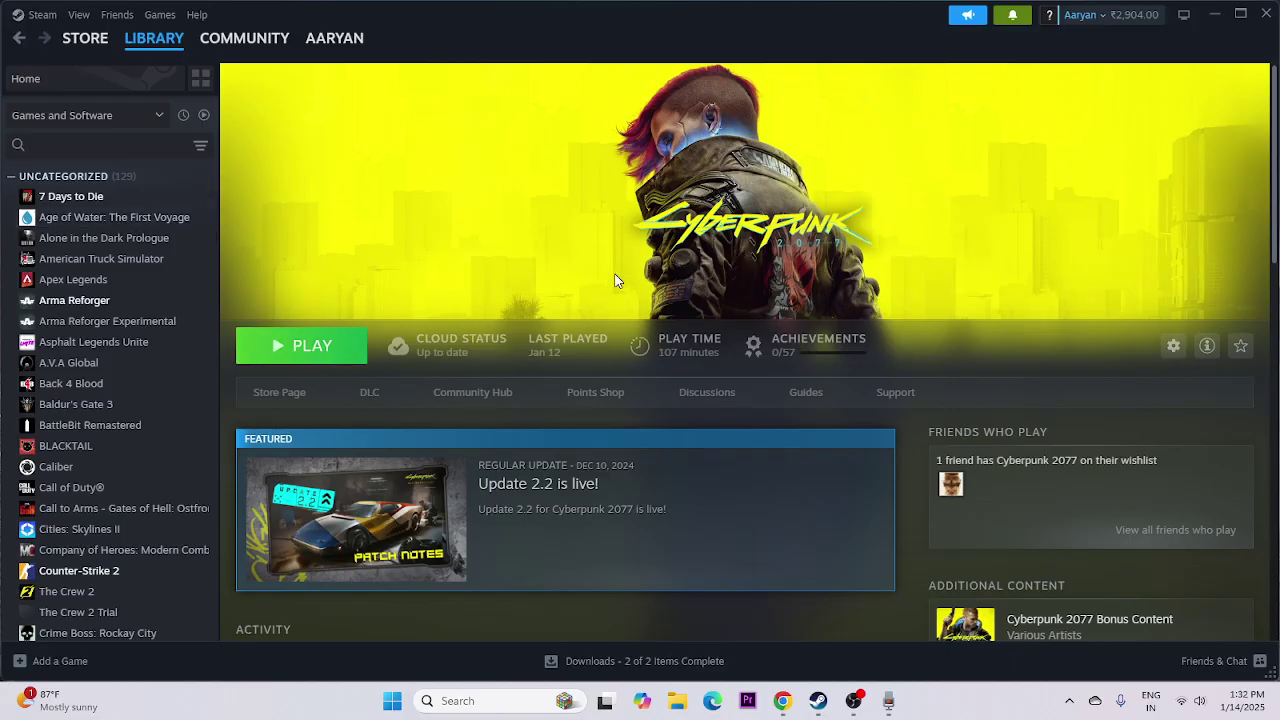
# Open Cyberpunk 2077's Properties on Installed Files, showing 61.44 GB on New Volume (D:).
pyautogui.scroll(-4, 137, 363)
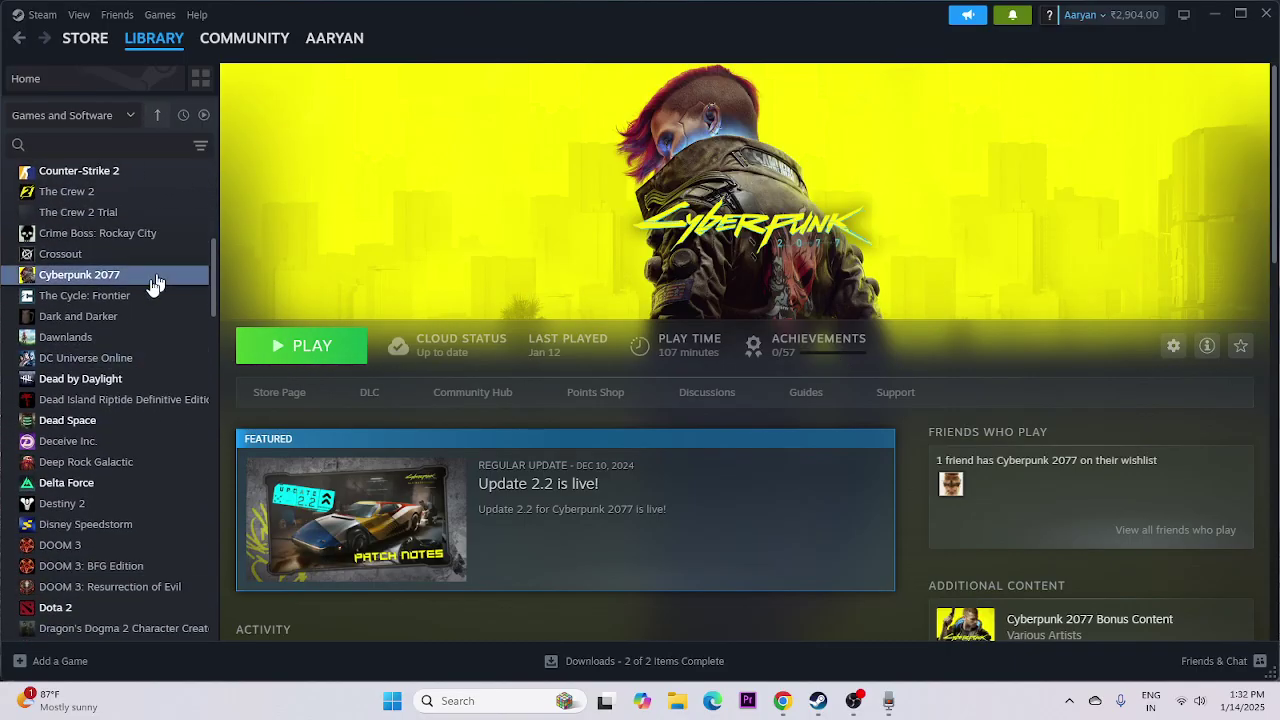
pyautogui.rightClick(89, 281)
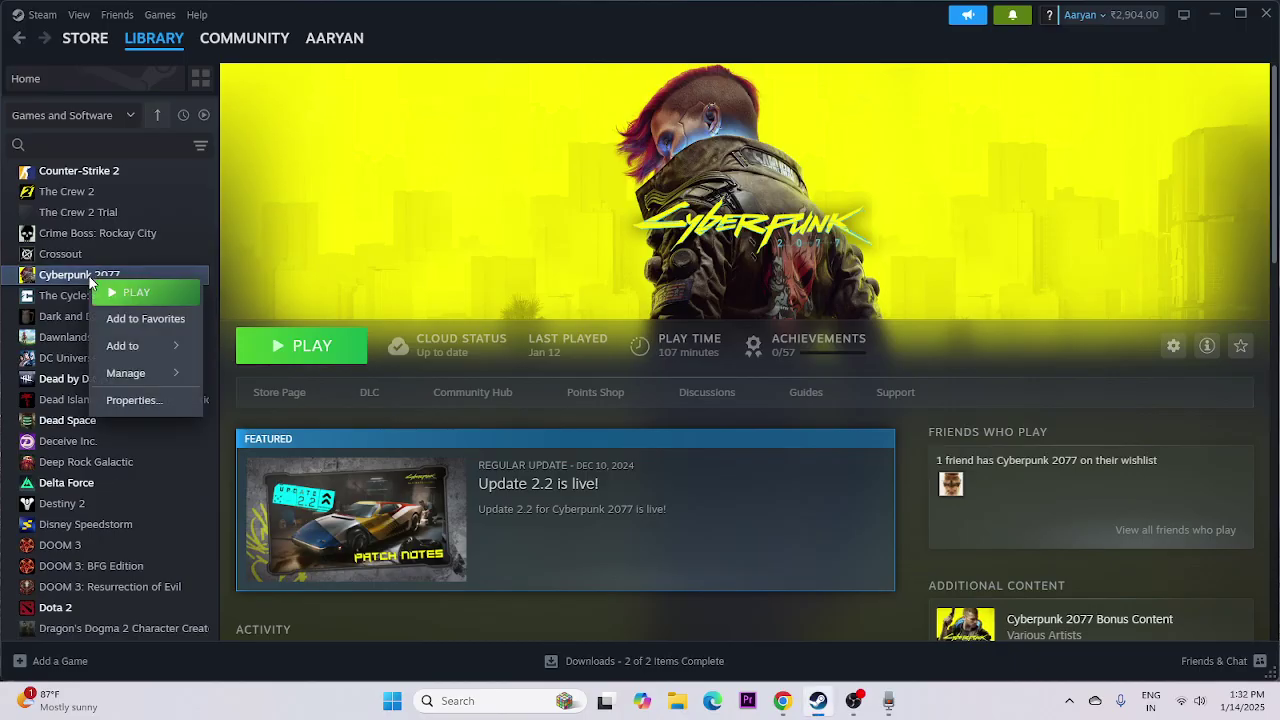
pyautogui.click(133, 399)
pyautogui.click(372, 235)
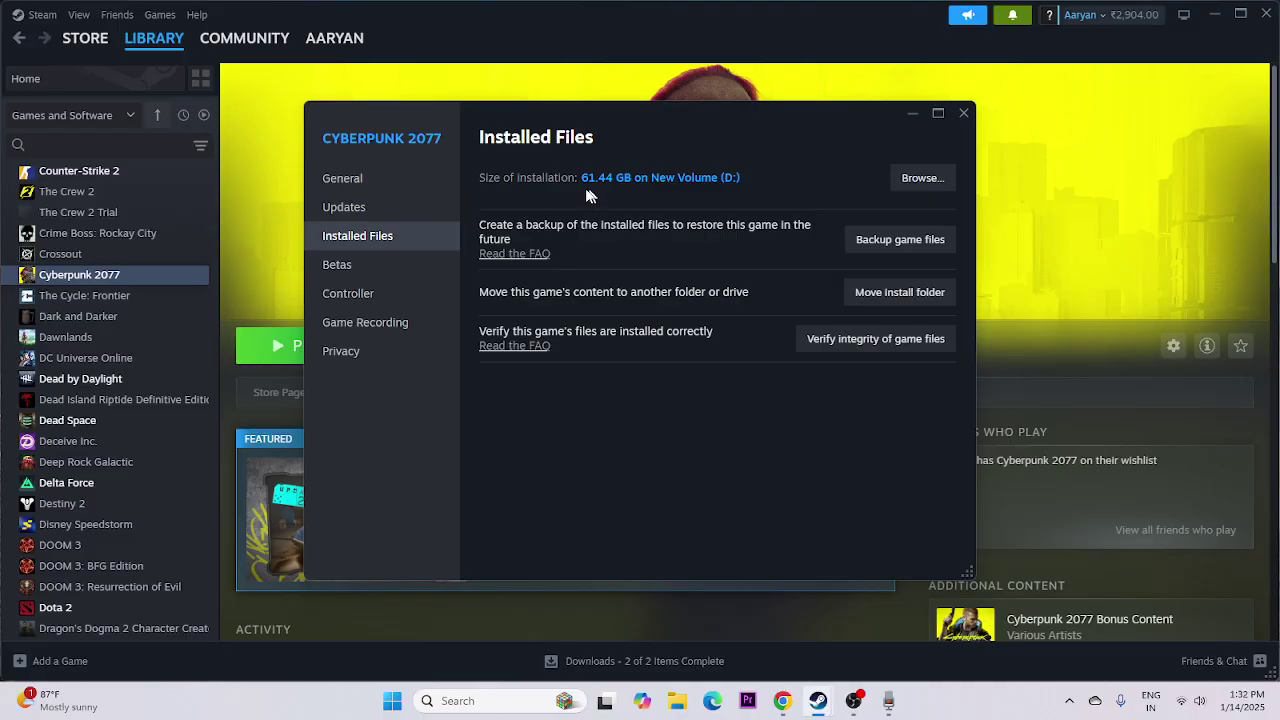
# Close the Steam properties, minimize Steam, and open a maximized File Explorer on This PC.
pyautogui.click(962, 115)
pyautogui.click(1213, 14)
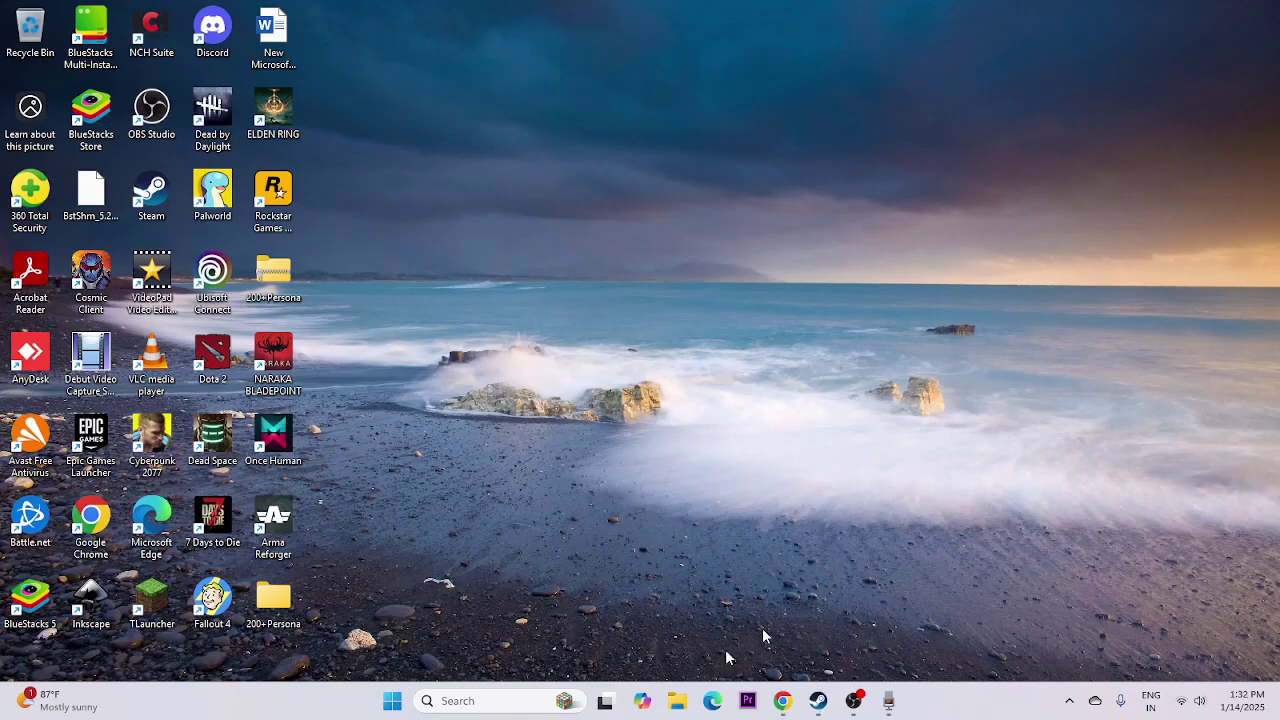
pyautogui.click(677, 700)
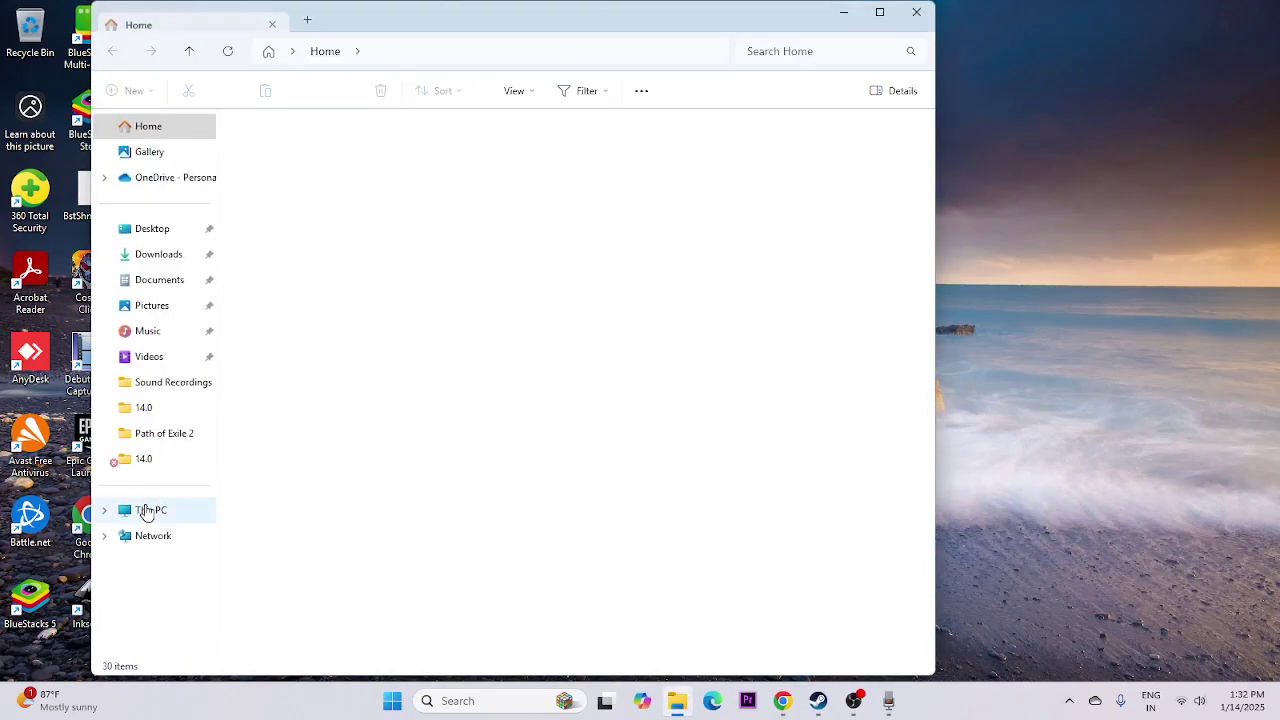
pyautogui.click(147, 512)
pyautogui.click(879, 12)
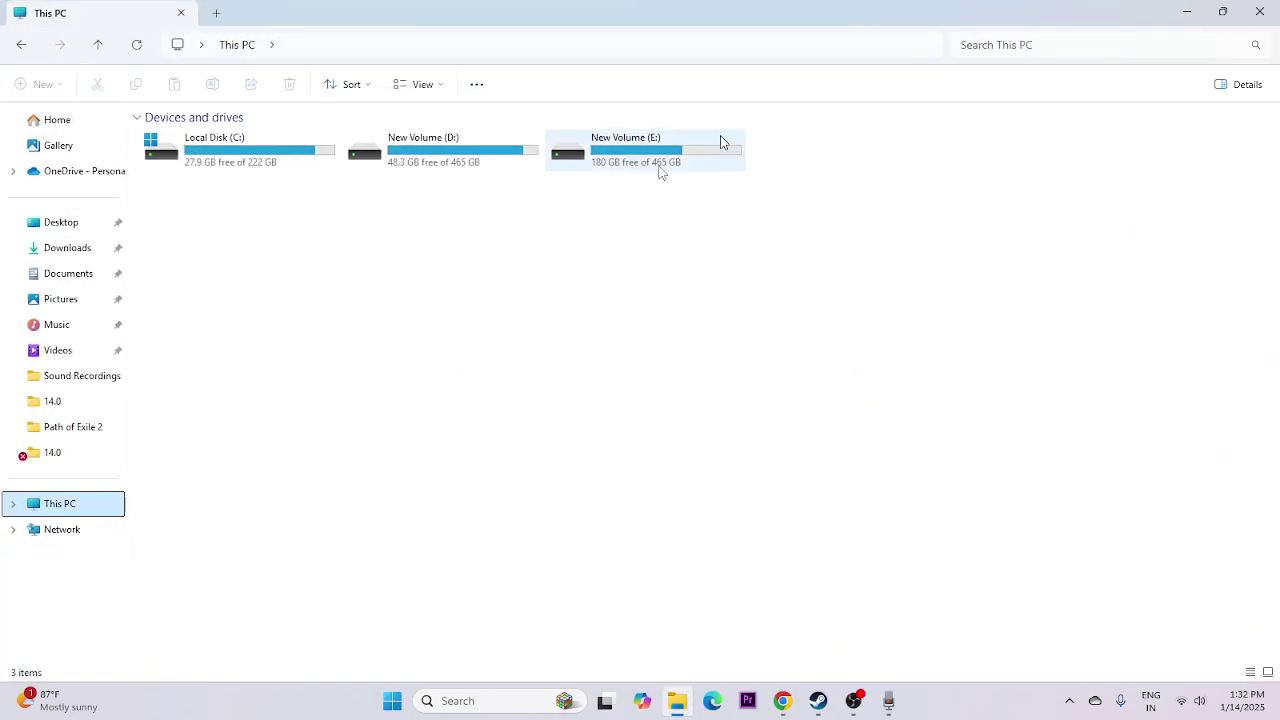
# Go to D:\SteamLibrary\steamapps\common\Cyberpunk 2077\bin\x64 and select the Cyberpunk2077 application.
pyautogui.click(438, 155)
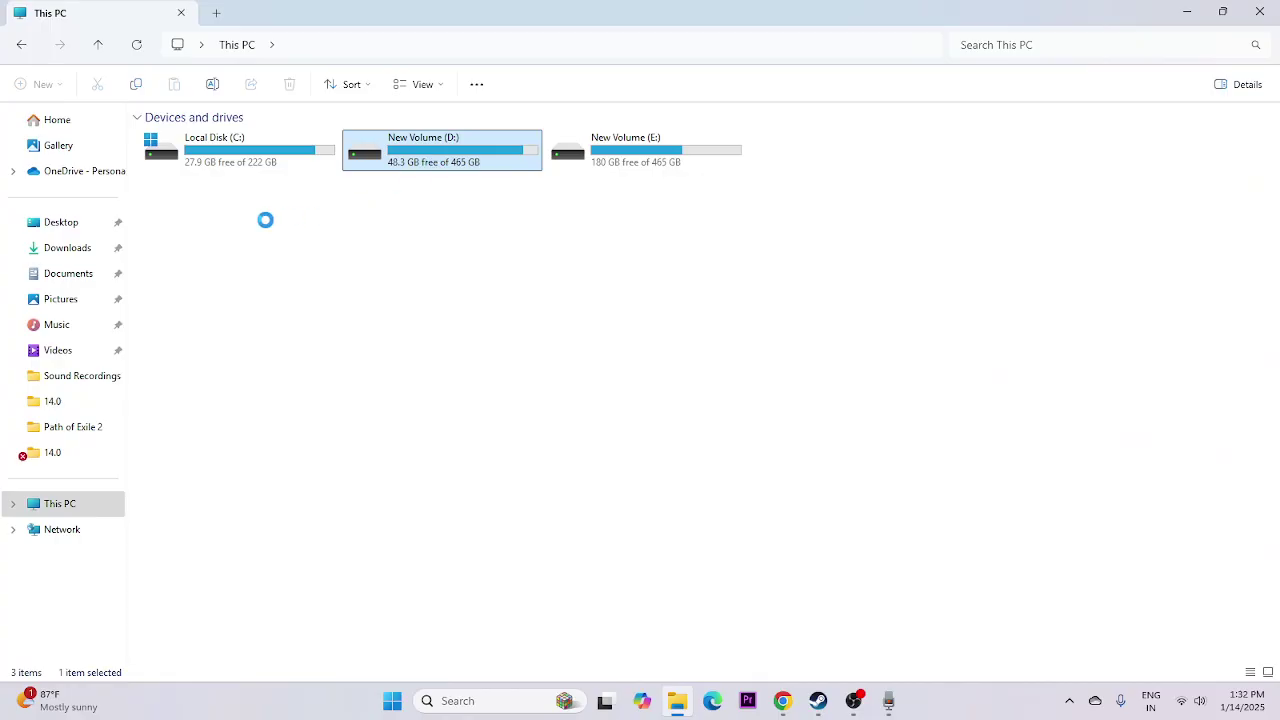
pyautogui.doubleClick(428, 158)
pyautogui.doubleClick(190, 204)
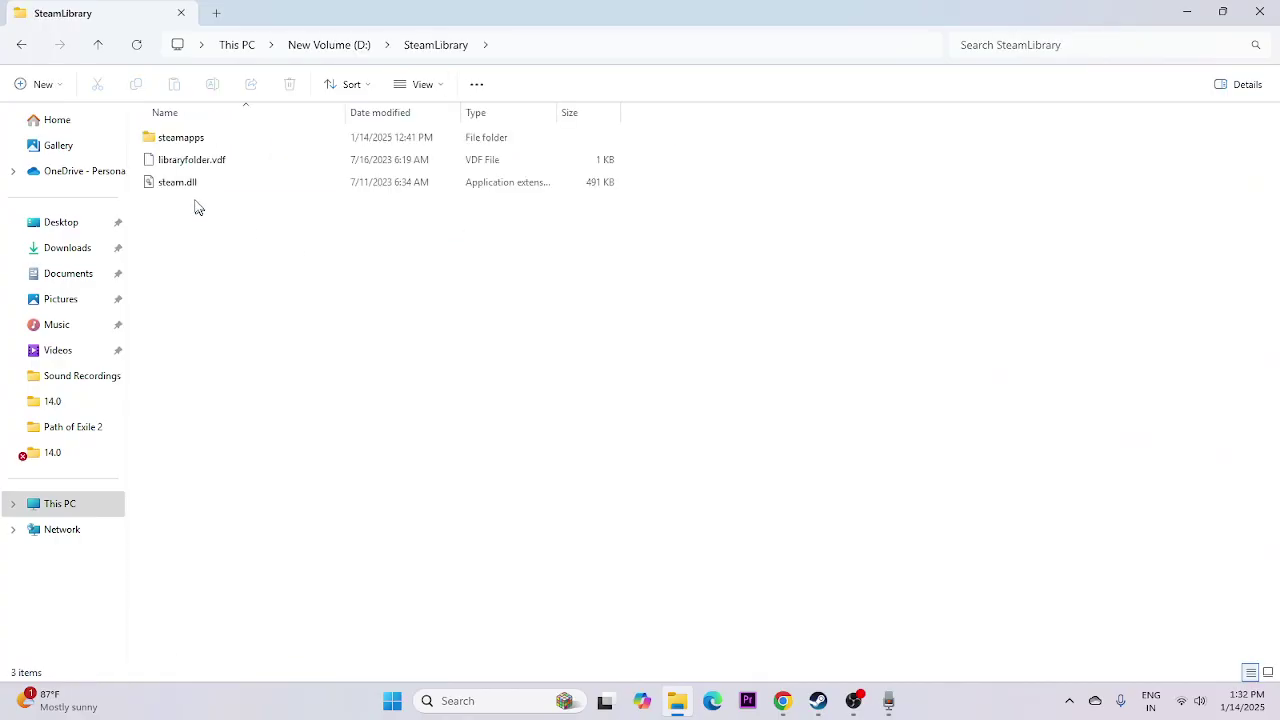
pyautogui.doubleClick(183, 136)
pyautogui.doubleClick(183, 145)
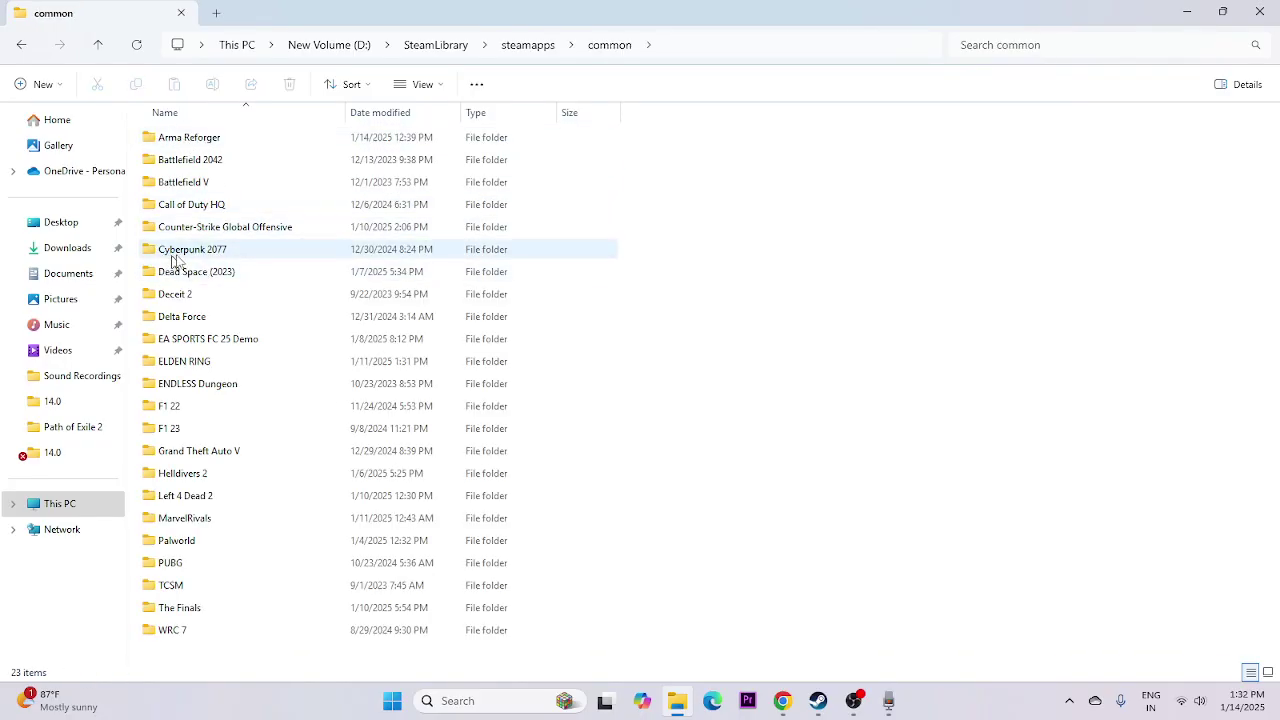
pyautogui.doubleClick(224, 256)
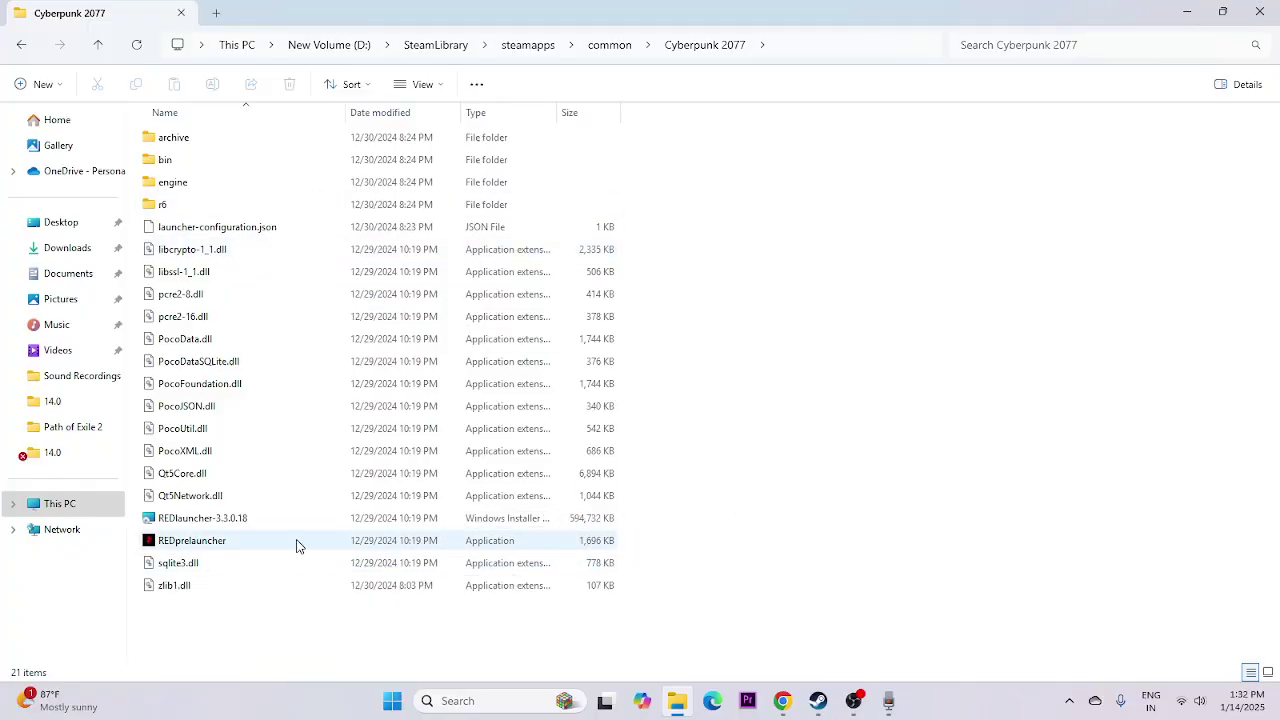
pyautogui.doubleClick(168, 160)
pyautogui.click(168, 139)
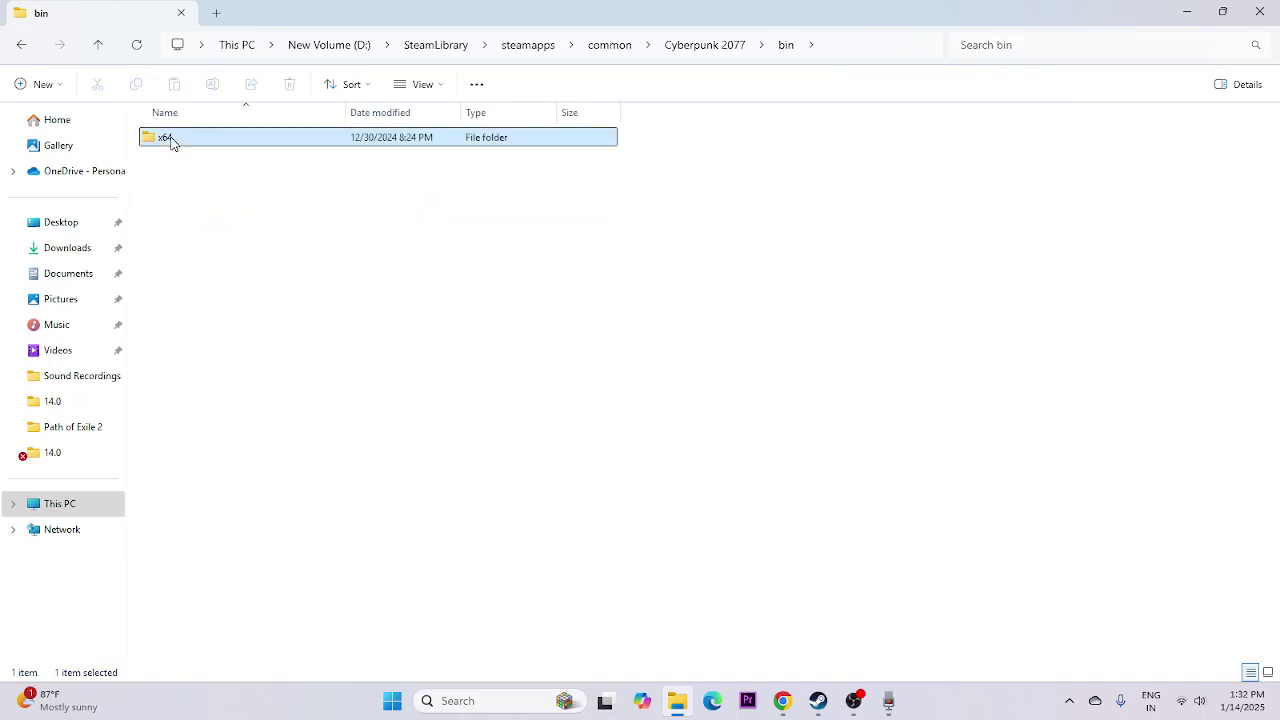
pyautogui.doubleClick(168, 139)
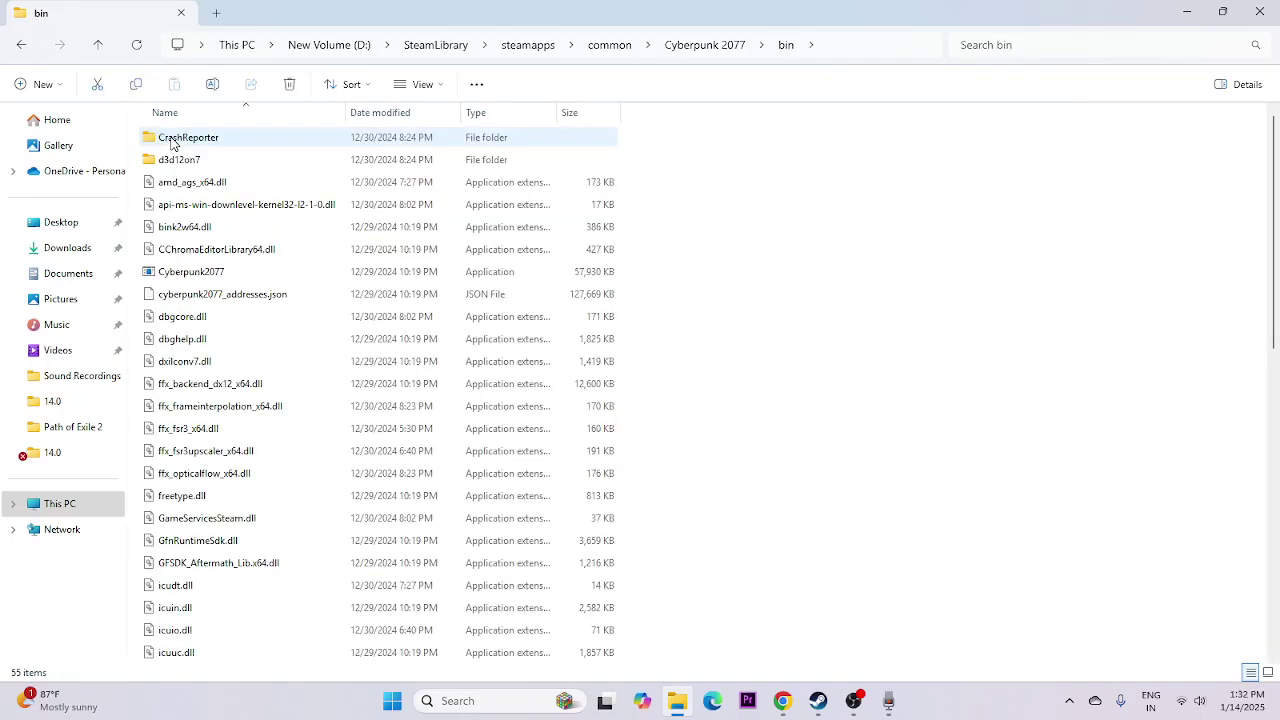
pyautogui.click(221, 278)
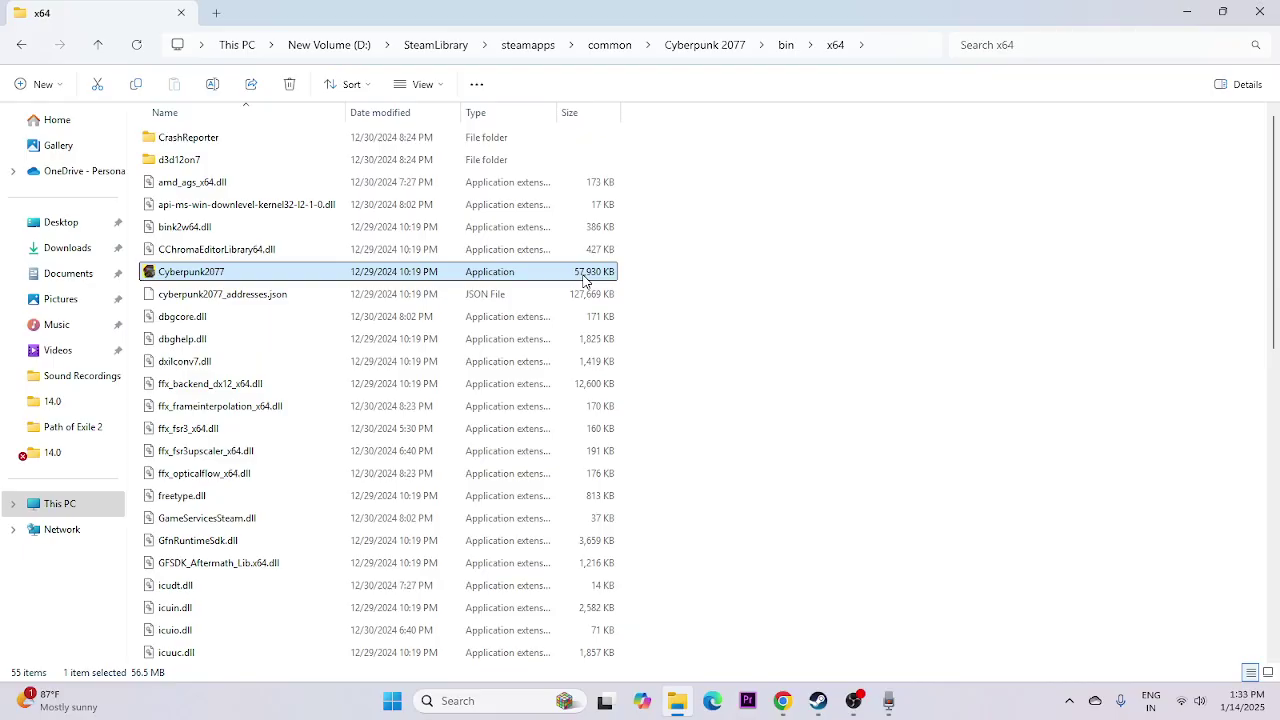
# Open the Compatibility tab of Cyberpunk2077's file properties.
pyautogui.rightClick(524, 281)
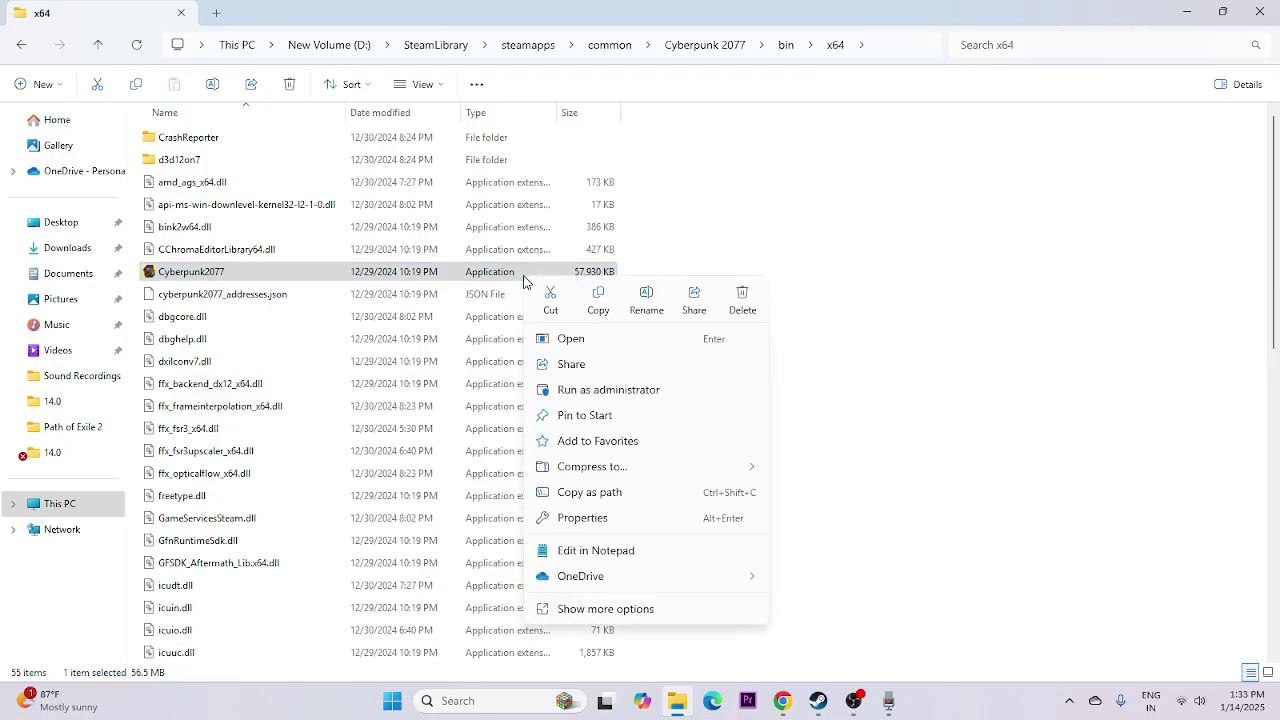
pyautogui.click(633, 611)
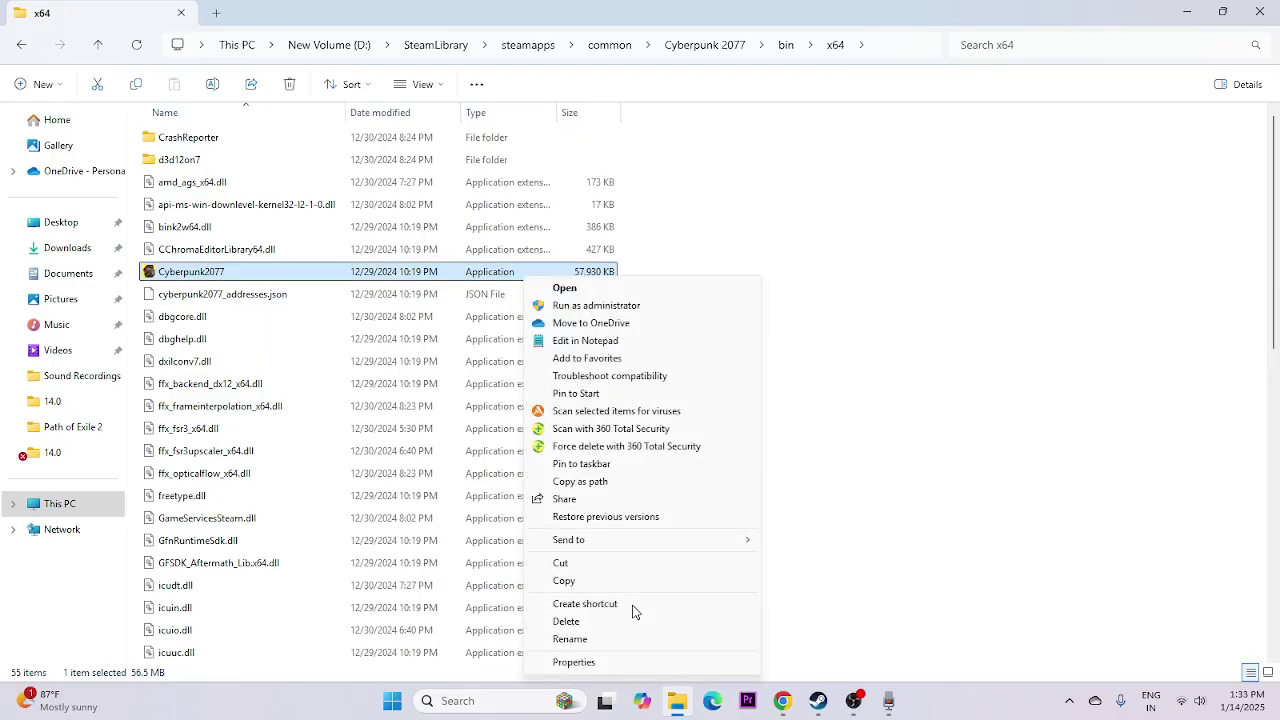
pyautogui.click(594, 660)
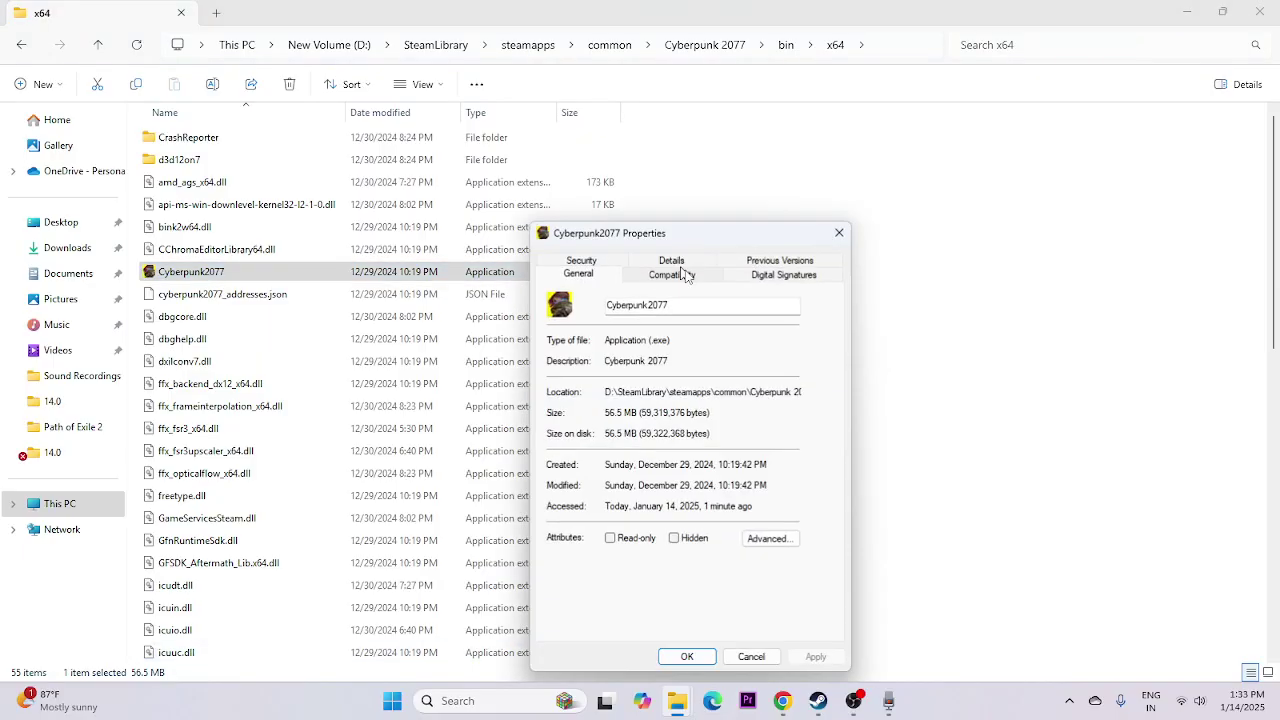
pyautogui.click(688, 272)
pyautogui.moveTo(733, 236); pyautogui.dragTo(855, 121)
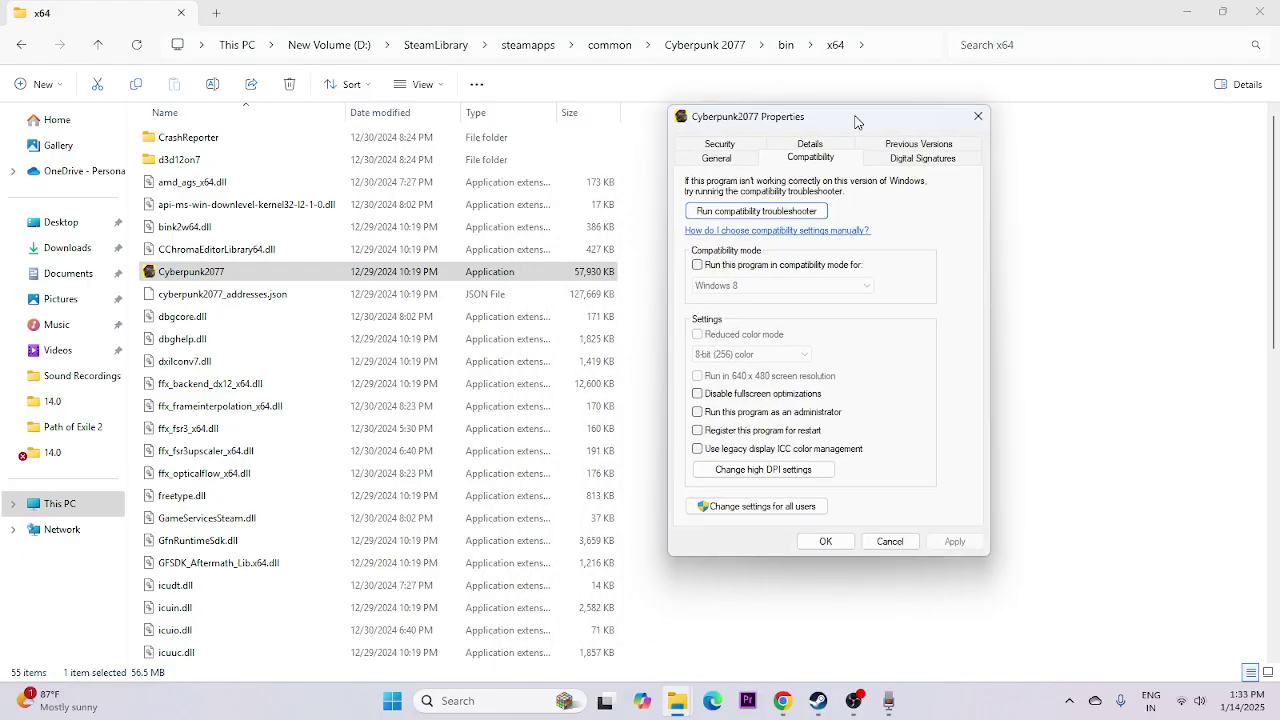
# Turn on compatibility mode set to Windows 8 and apply it.
pyautogui.click(697, 265)
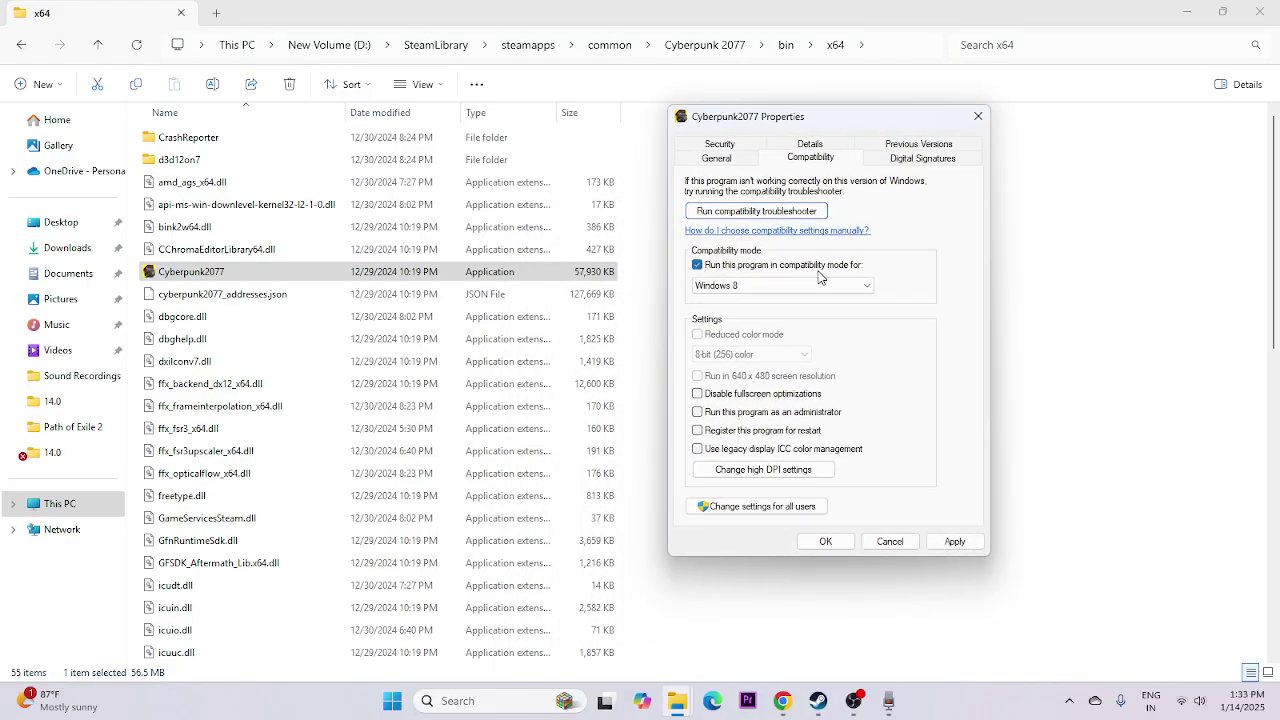
pyautogui.click(725, 287)
pyautogui.click(716, 313)
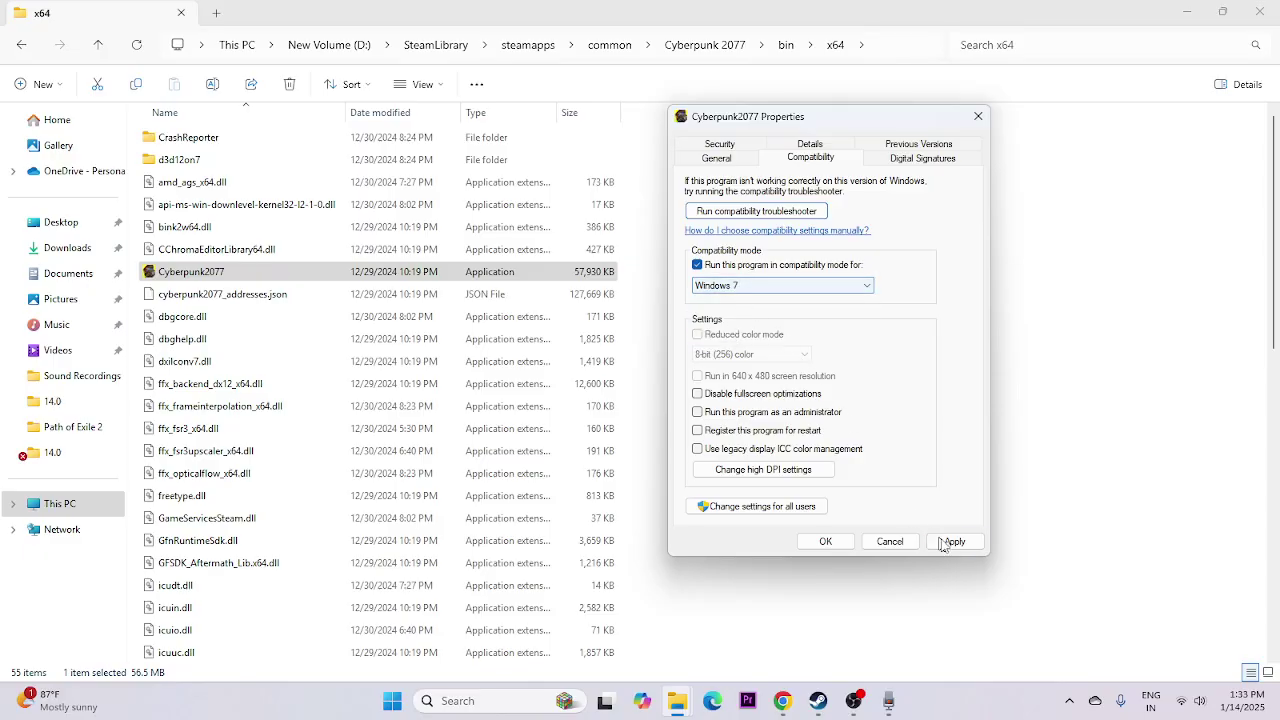
pyautogui.click(752, 287)
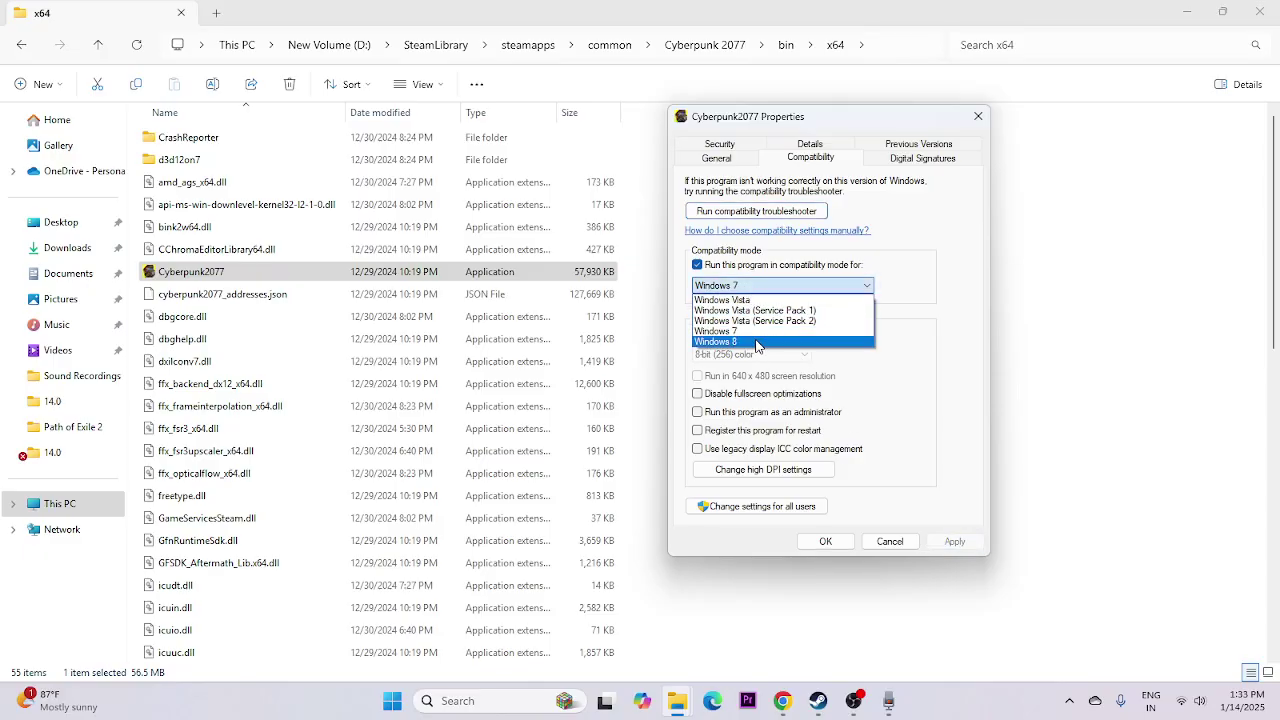
pyautogui.click(756, 342)
pyautogui.click(955, 541)
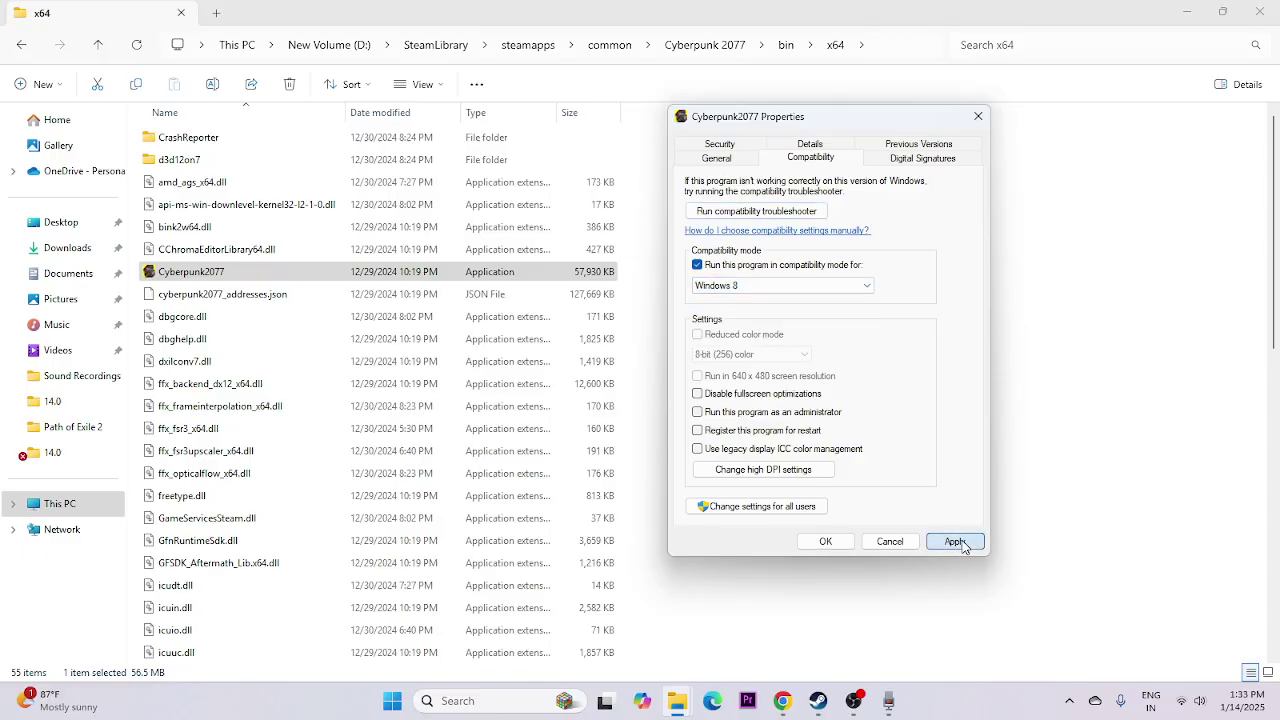
# Make Cyberpunk2077 run as administrator, confirm, close Explorer, and return to Steam.
pyautogui.click(698, 413)
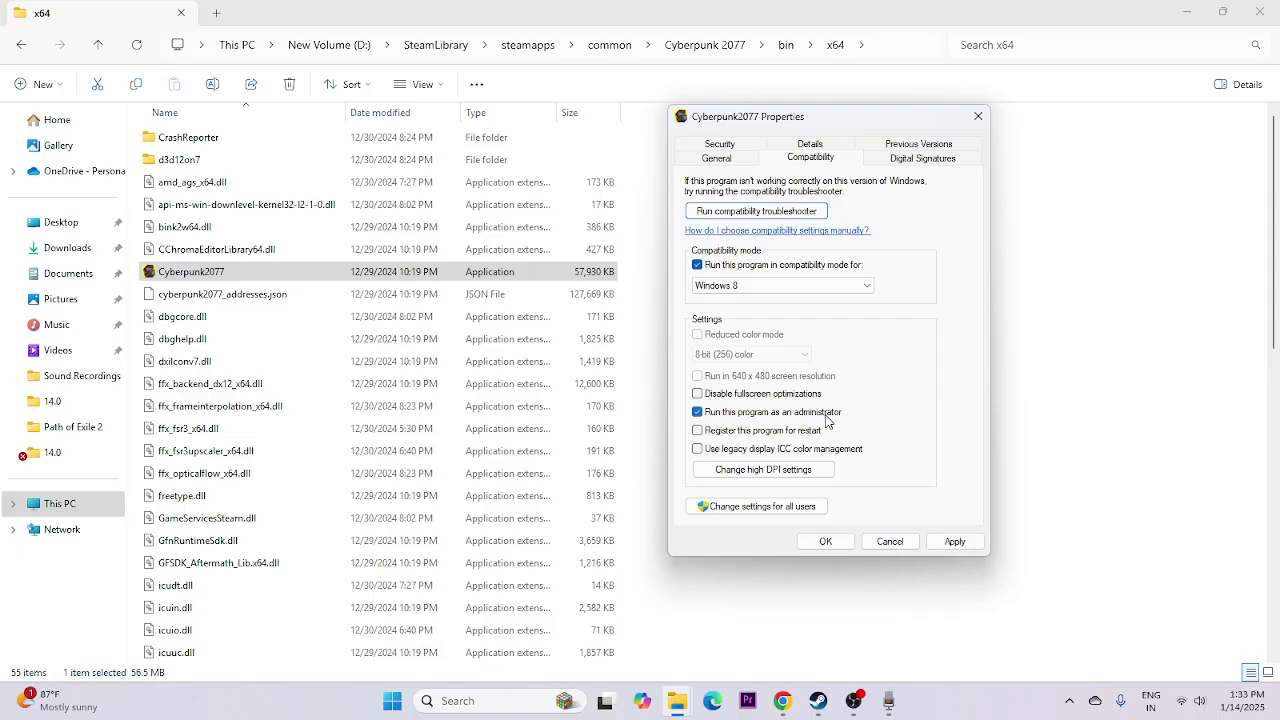
pyautogui.click(952, 542)
pyautogui.click(825, 541)
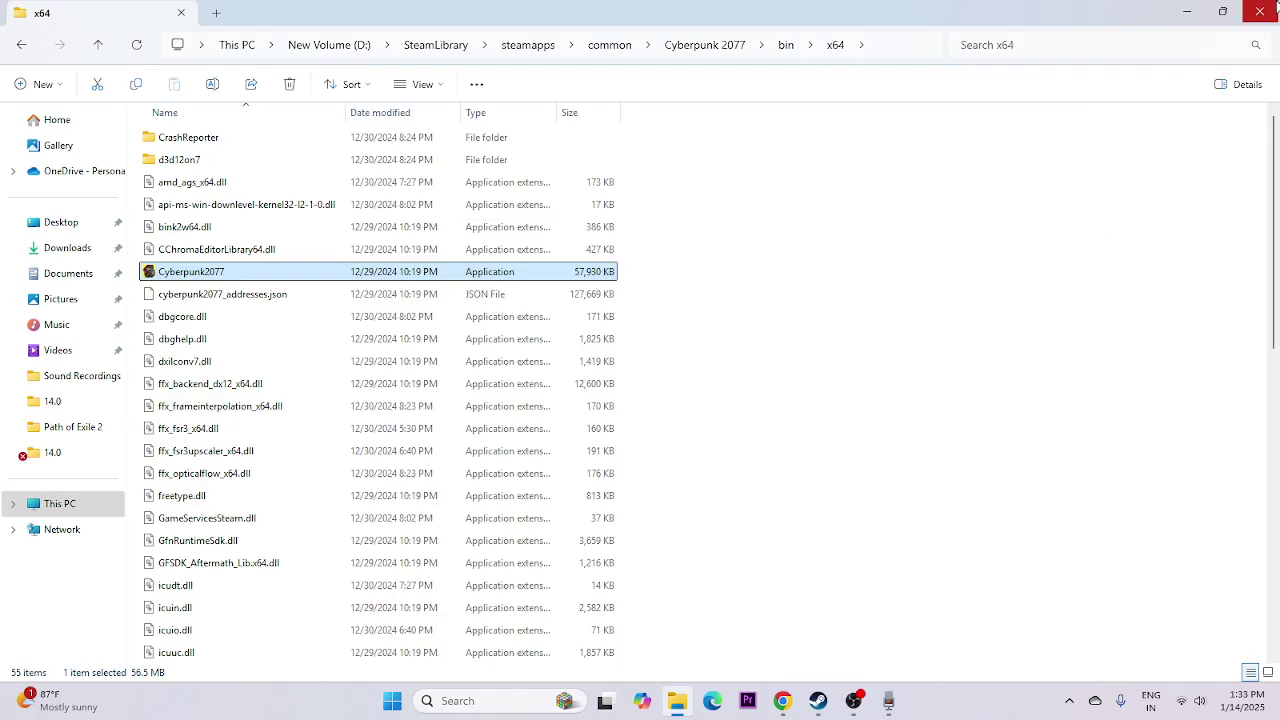
pyautogui.click(1259, 12)
pyautogui.click(818, 700)
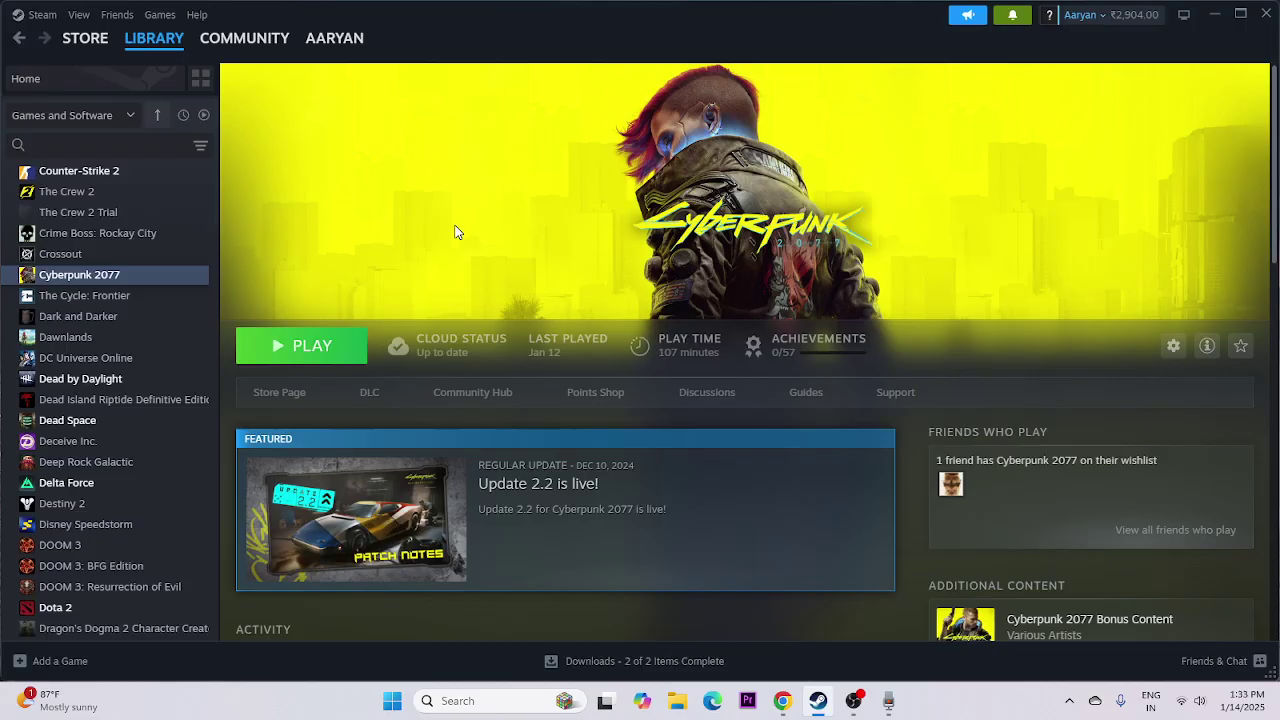
# Open Documents\My Games in a new File Explorer window, then close it.
pyautogui.click(683, 707)
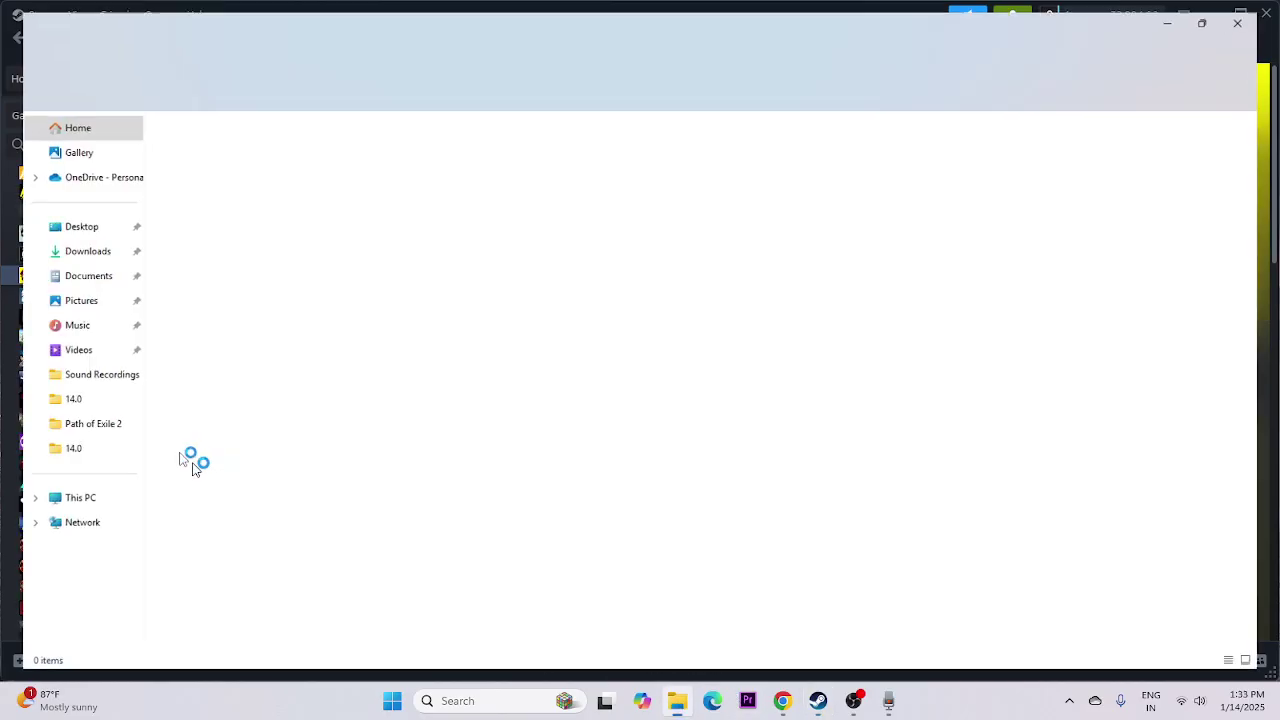
pyautogui.click(66, 275)
pyautogui.doubleClick(175, 182)
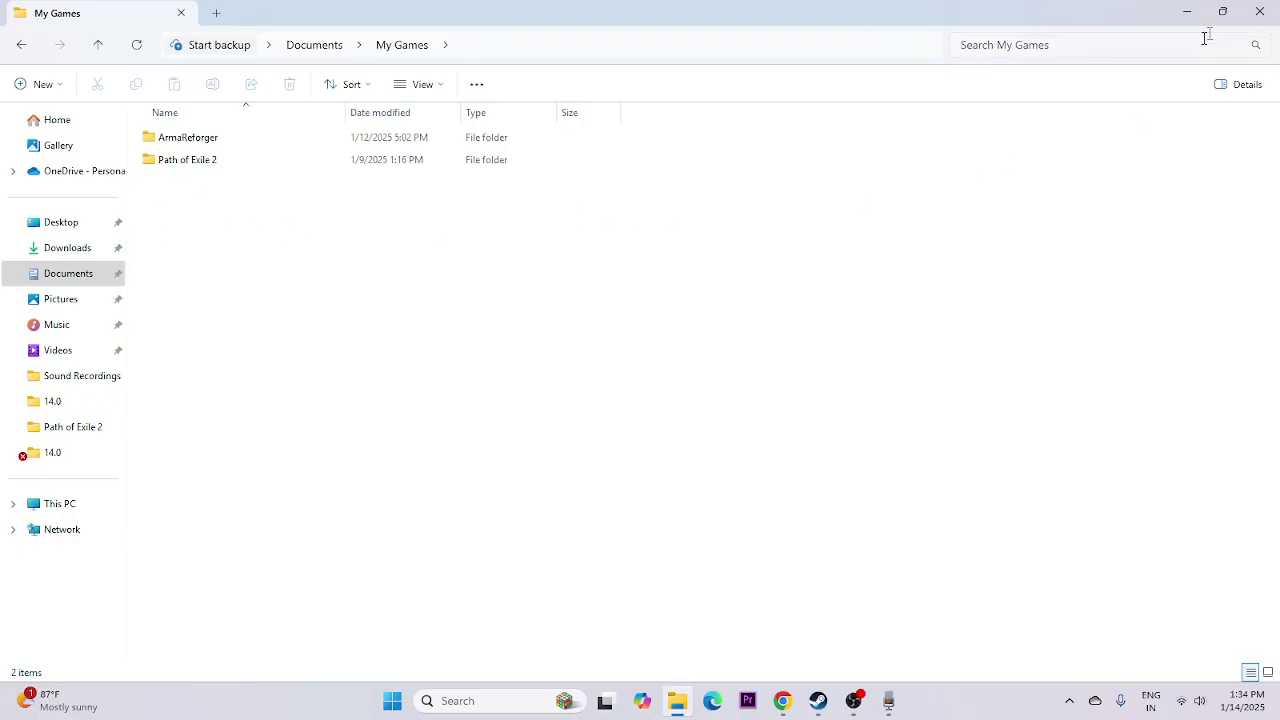
pyautogui.click(1259, 12)
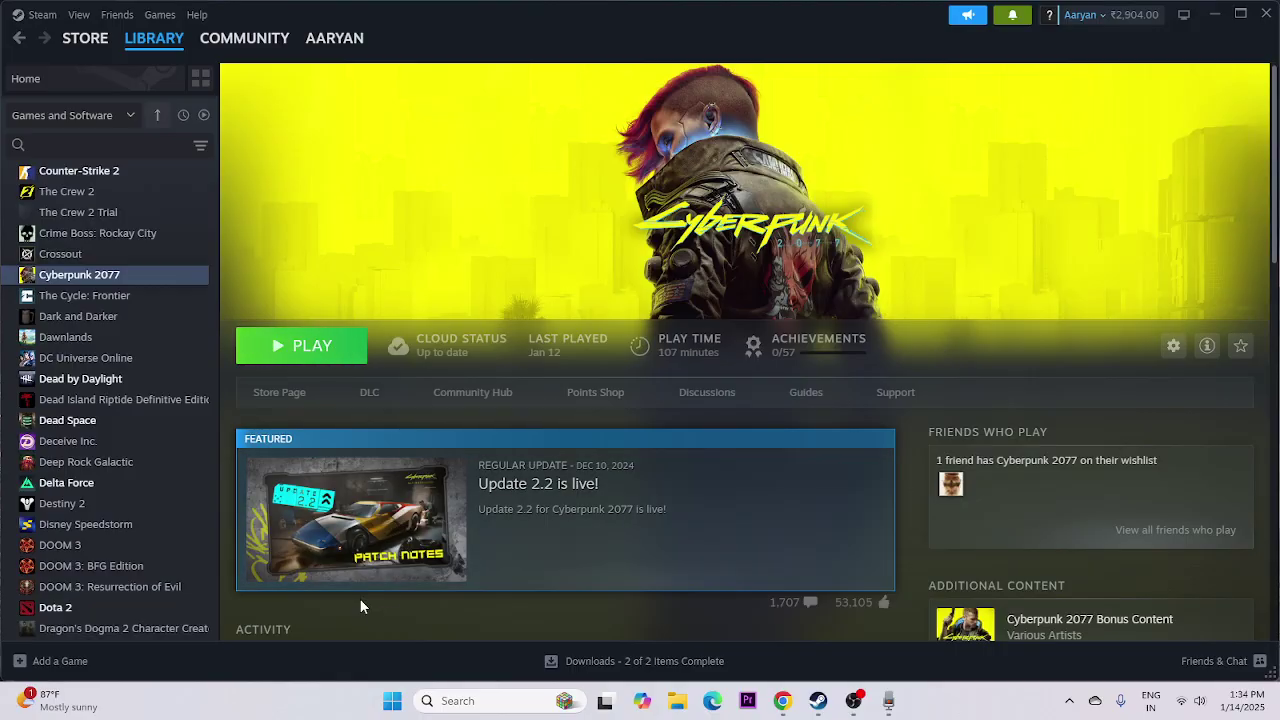
# Launch Control Panel by searching 'control'.
pyautogui.click(440, 700)
pyautogui.write('control')
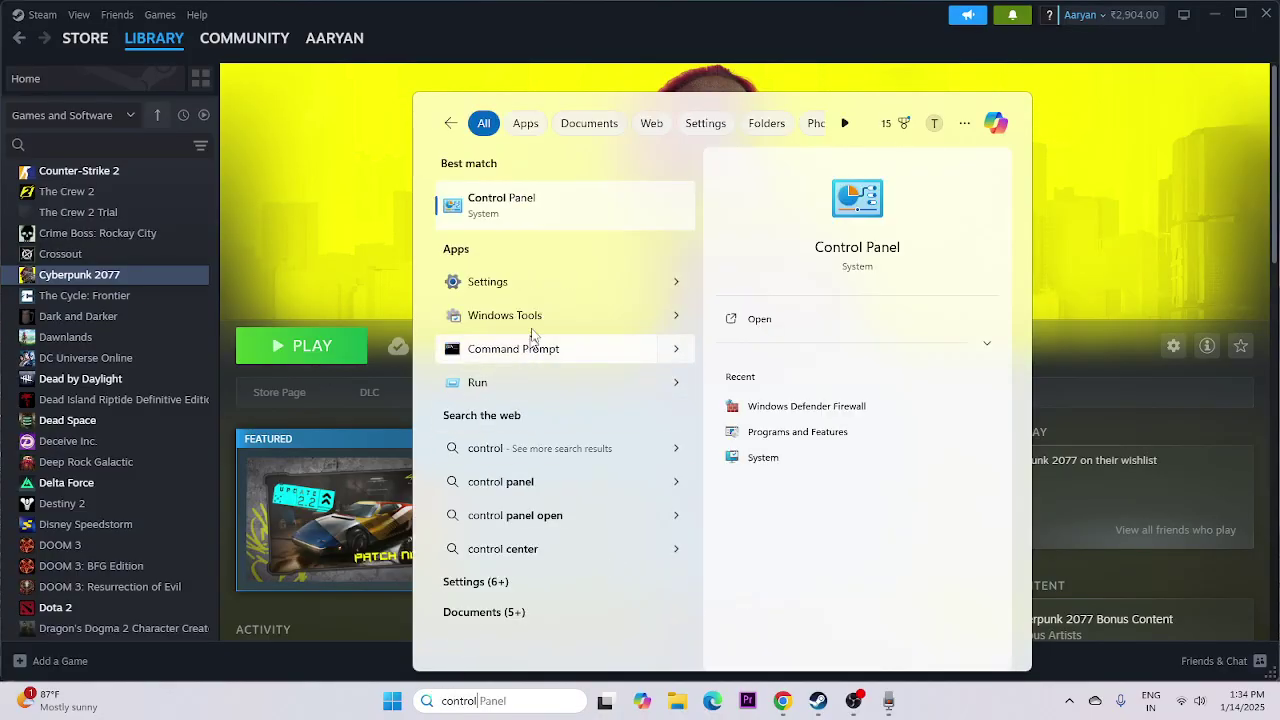
pyautogui.click(546, 214)
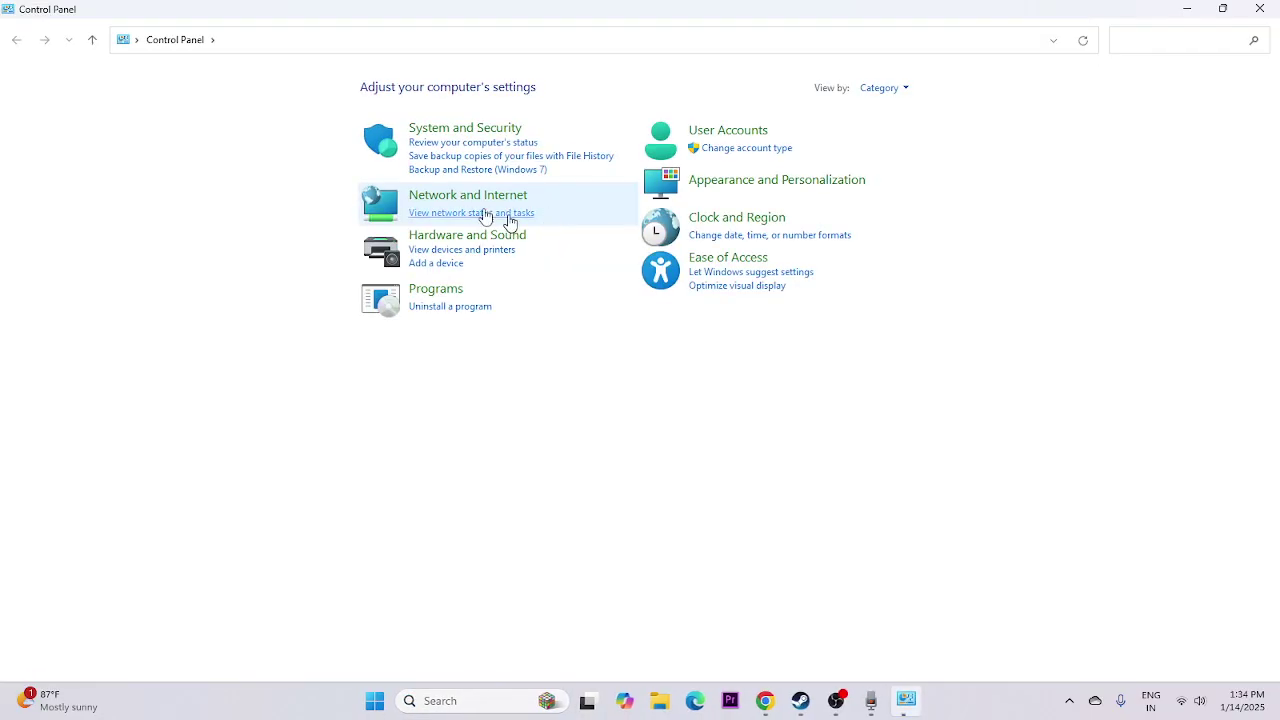
# Go to System and Security > Windows Defender Firewall's allowed apps list and scroll through it.
pyautogui.click(440, 129)
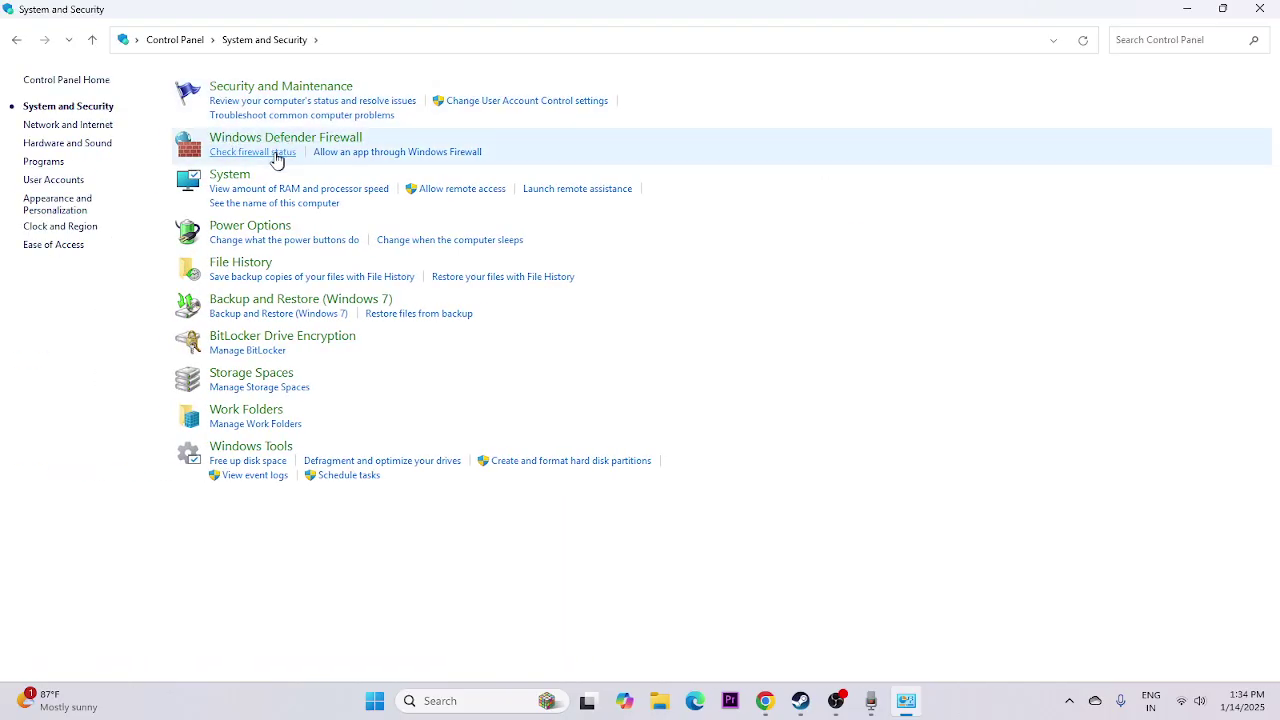
pyautogui.click(271, 142)
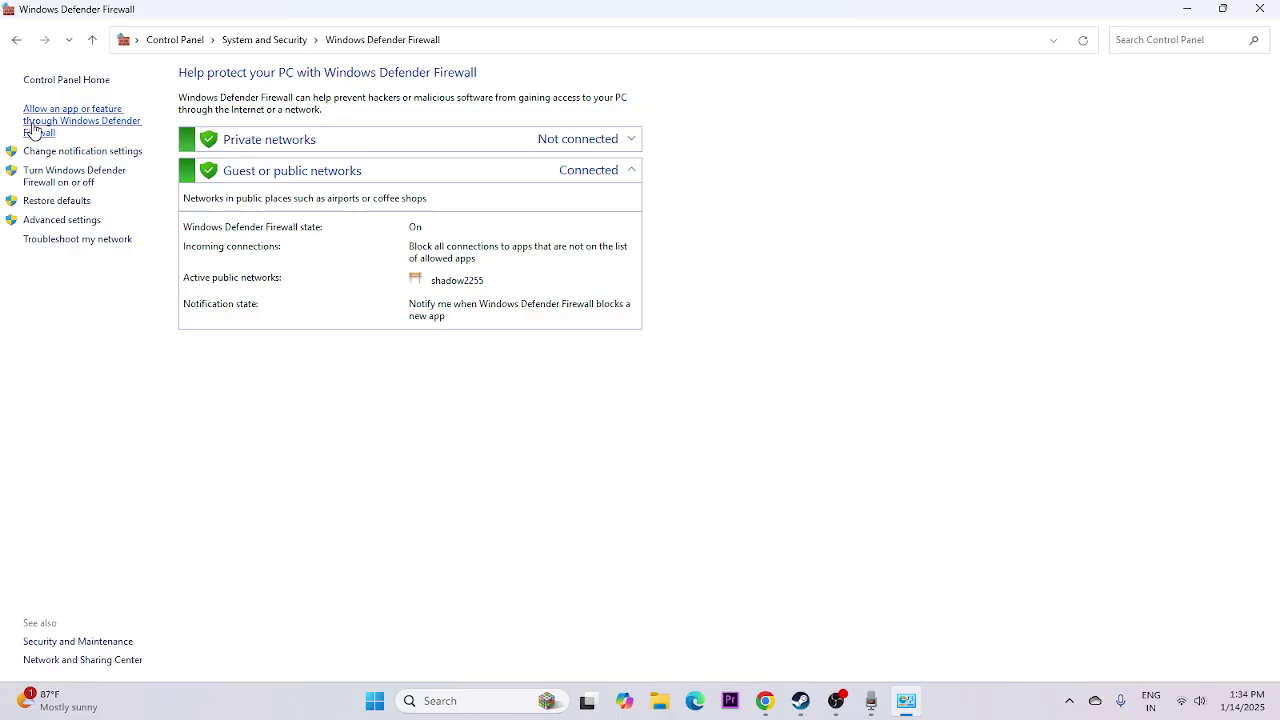
pyautogui.click(38, 119)
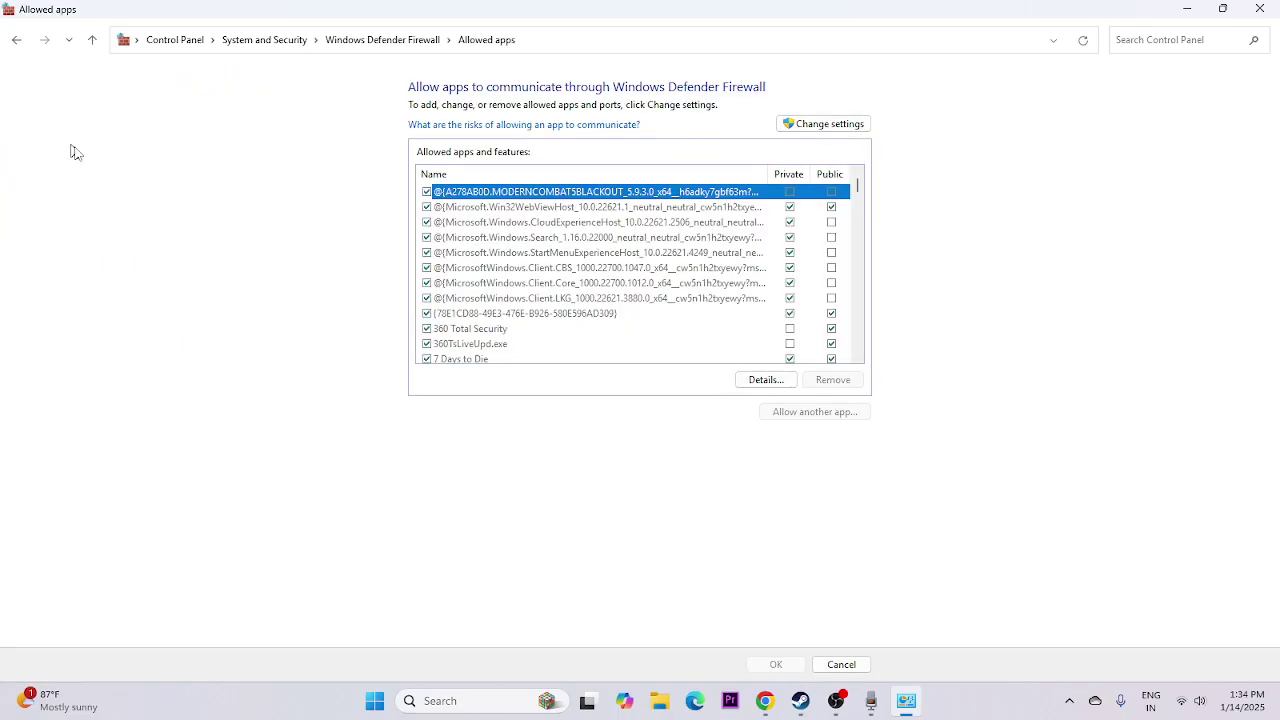
pyautogui.scroll(-6, 517, 266)
pyautogui.scroll(-10, 517, 266)
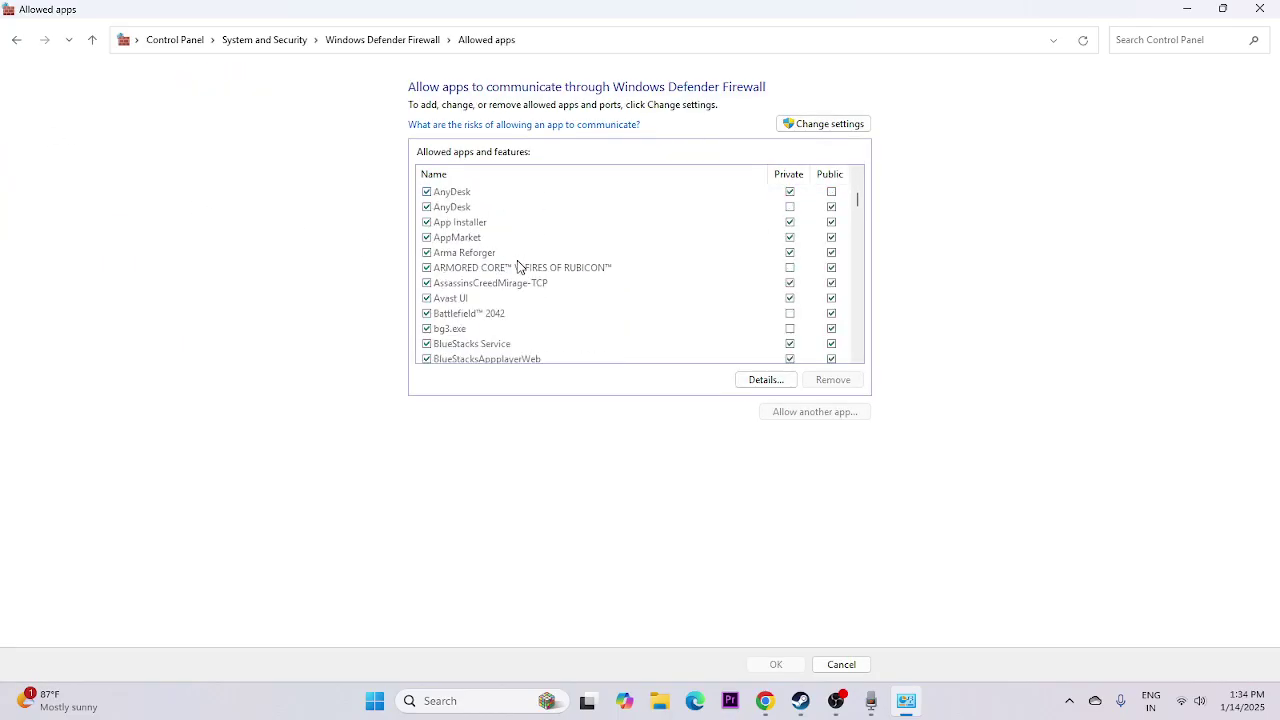
pyautogui.scroll(-1, 517, 266)
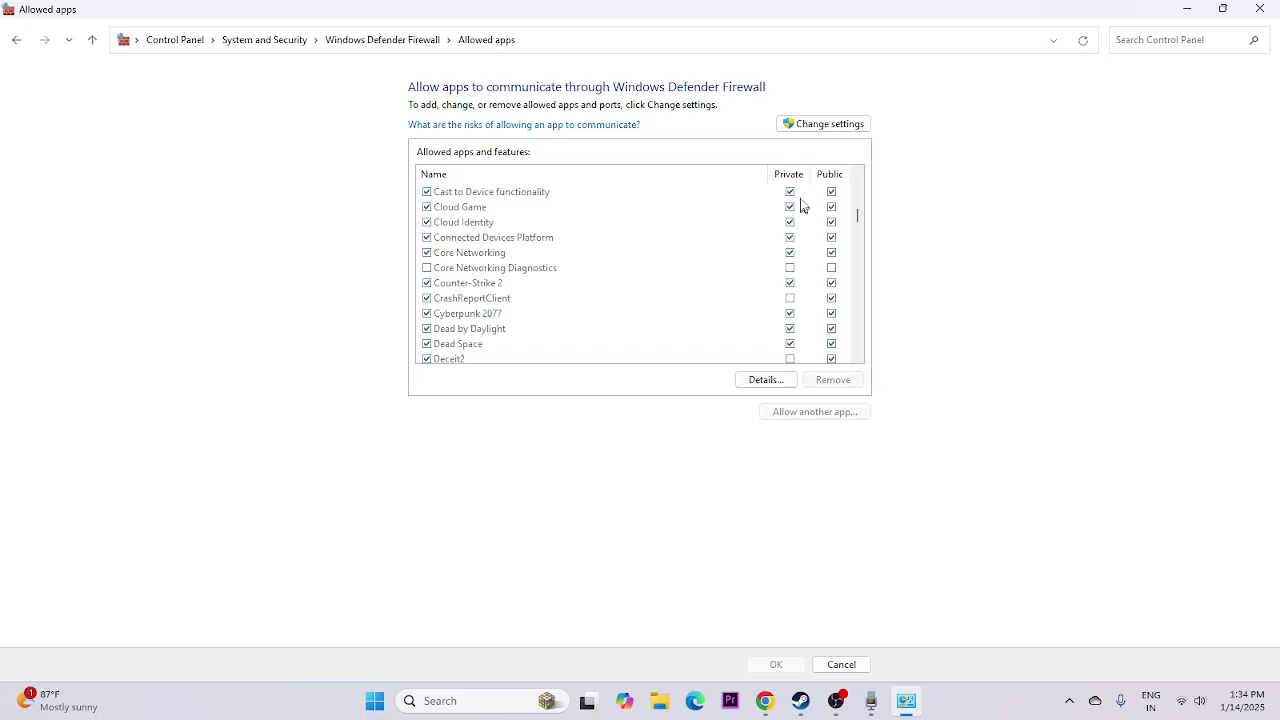
# Unlock the allowed apps list and browse for another app, starting from New Volume (D:).
pyautogui.click(808, 125)
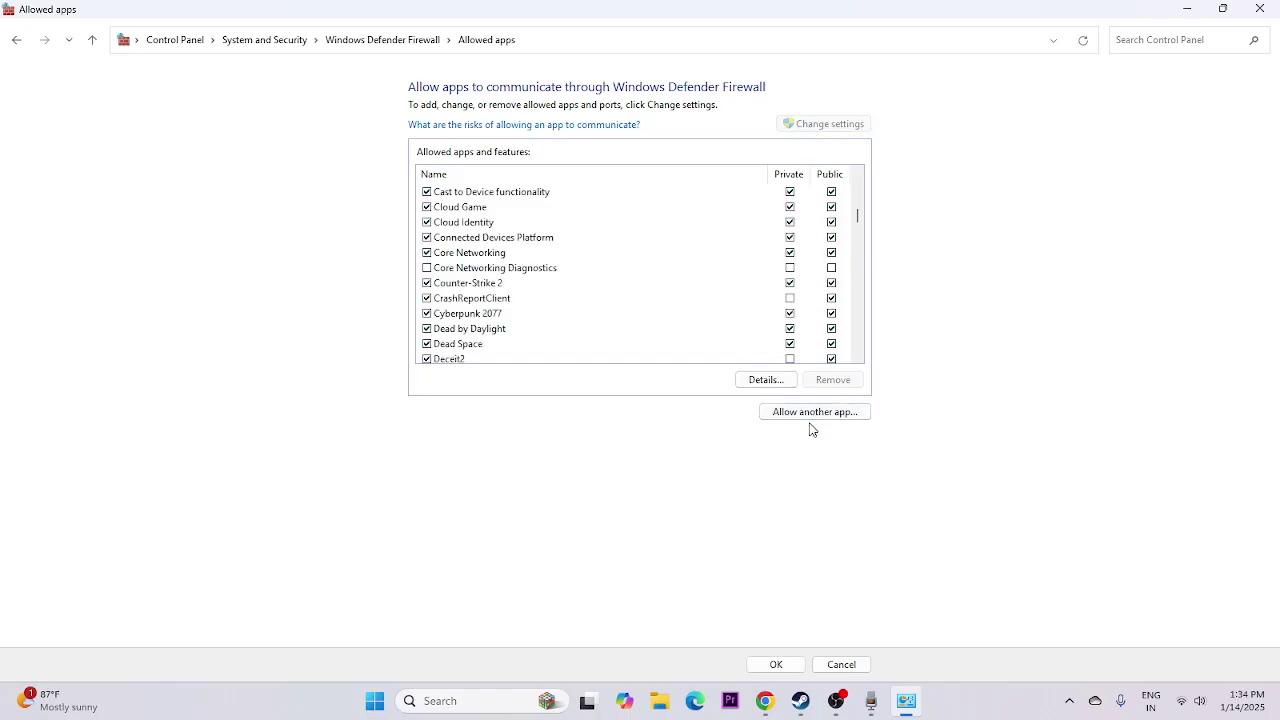
pyautogui.click(812, 413)
pyautogui.click(752, 427)
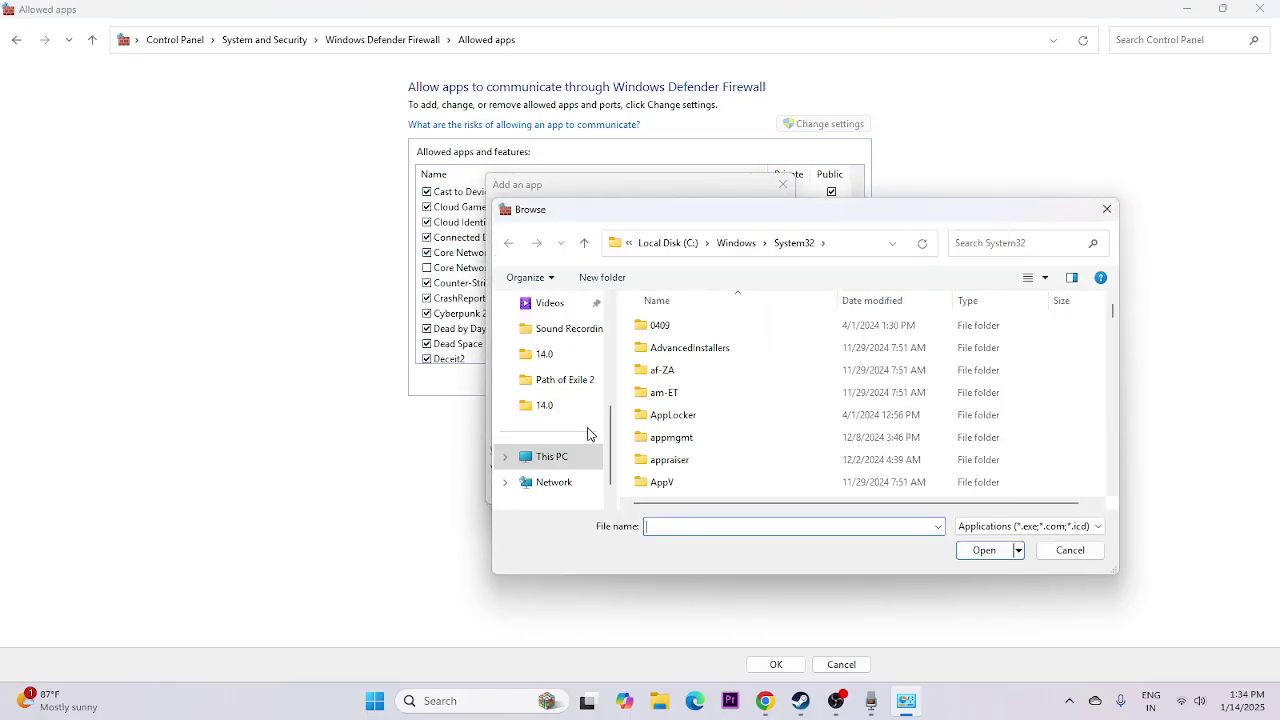
pyautogui.click(552, 430)
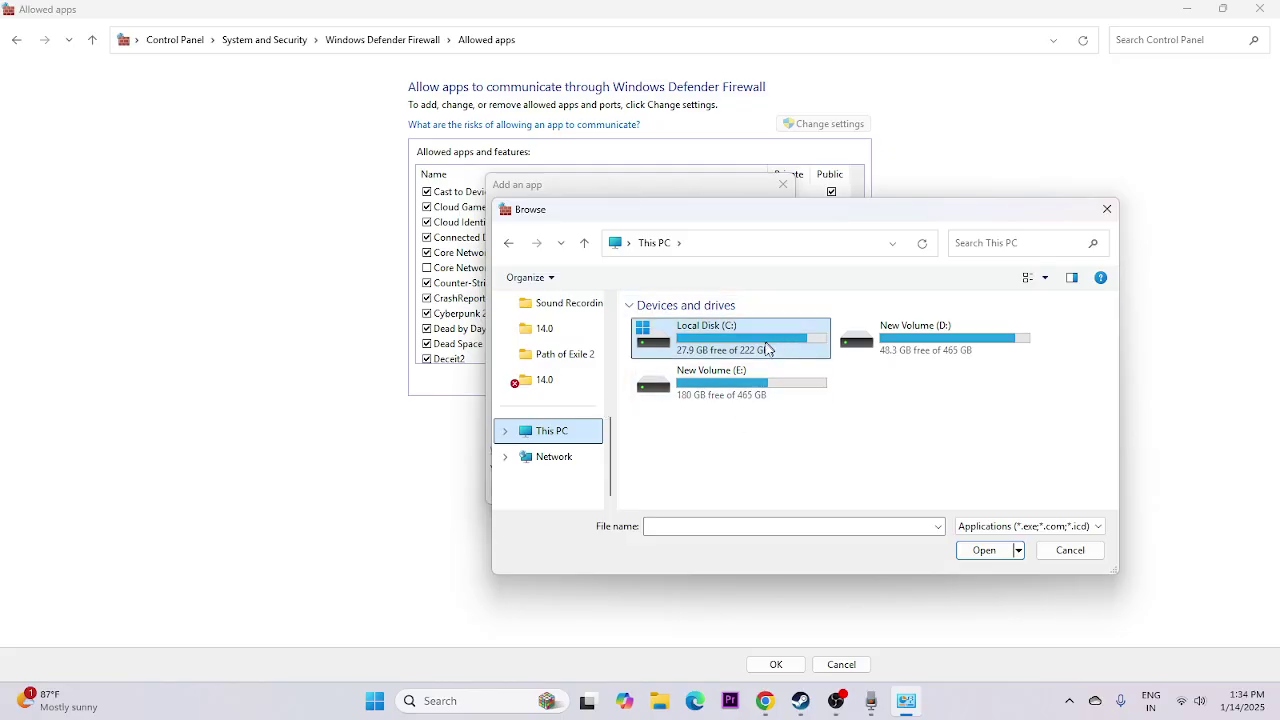
pyautogui.doubleClick(912, 345)
# Choose Cyberpunk2077 in SteamLibrary\steamapps\common\Cyberpunk 2077\bin\x64 as the program.
pyautogui.doubleClick(665, 391)
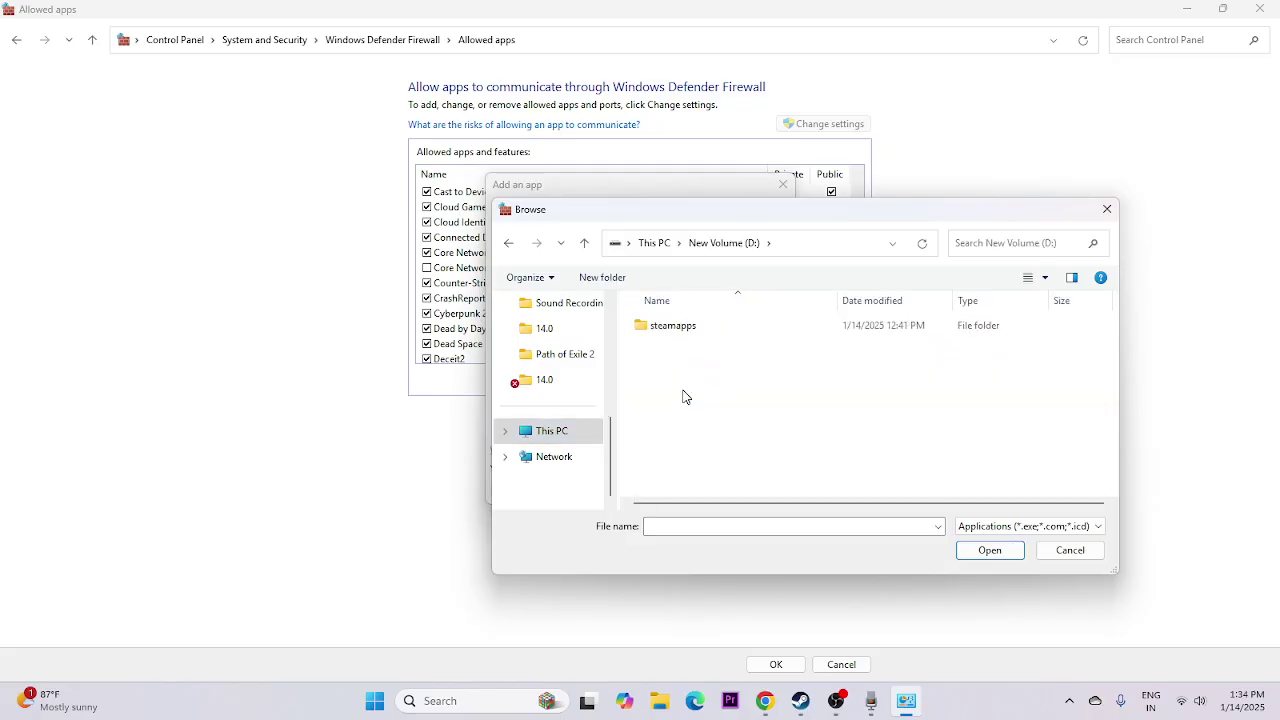
pyautogui.doubleClick(680, 331)
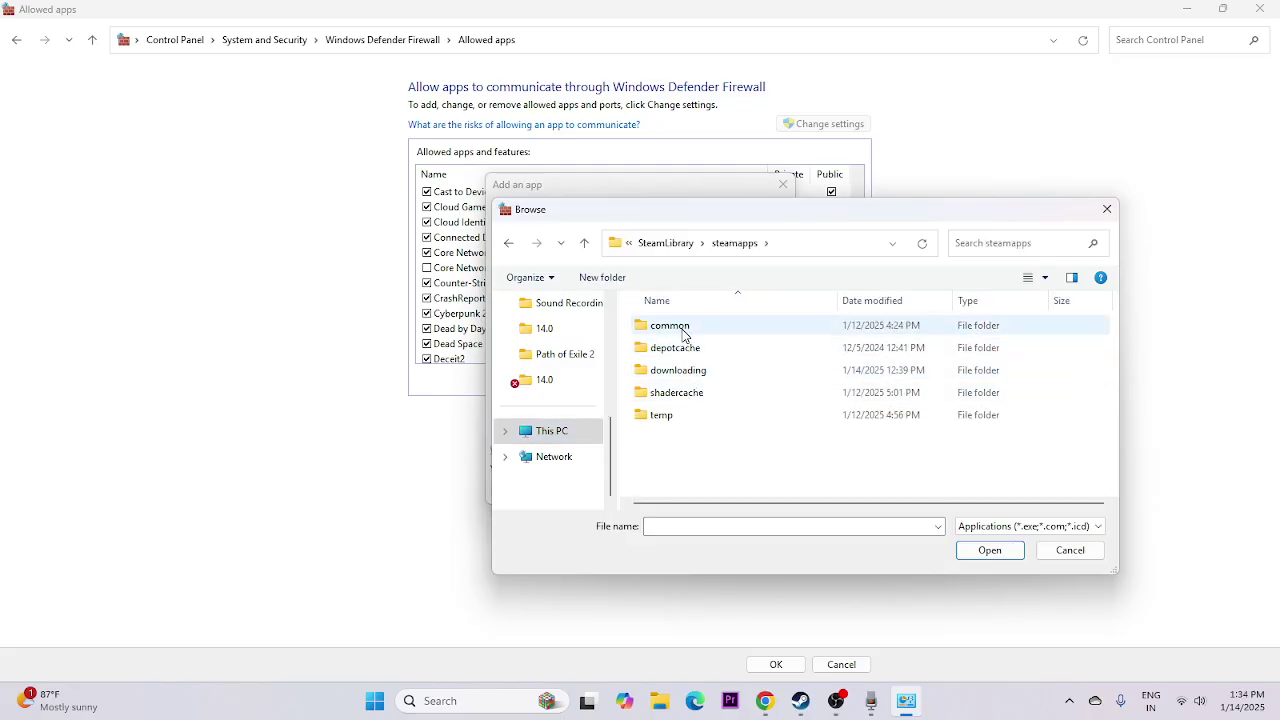
pyautogui.doubleClick(686, 330)
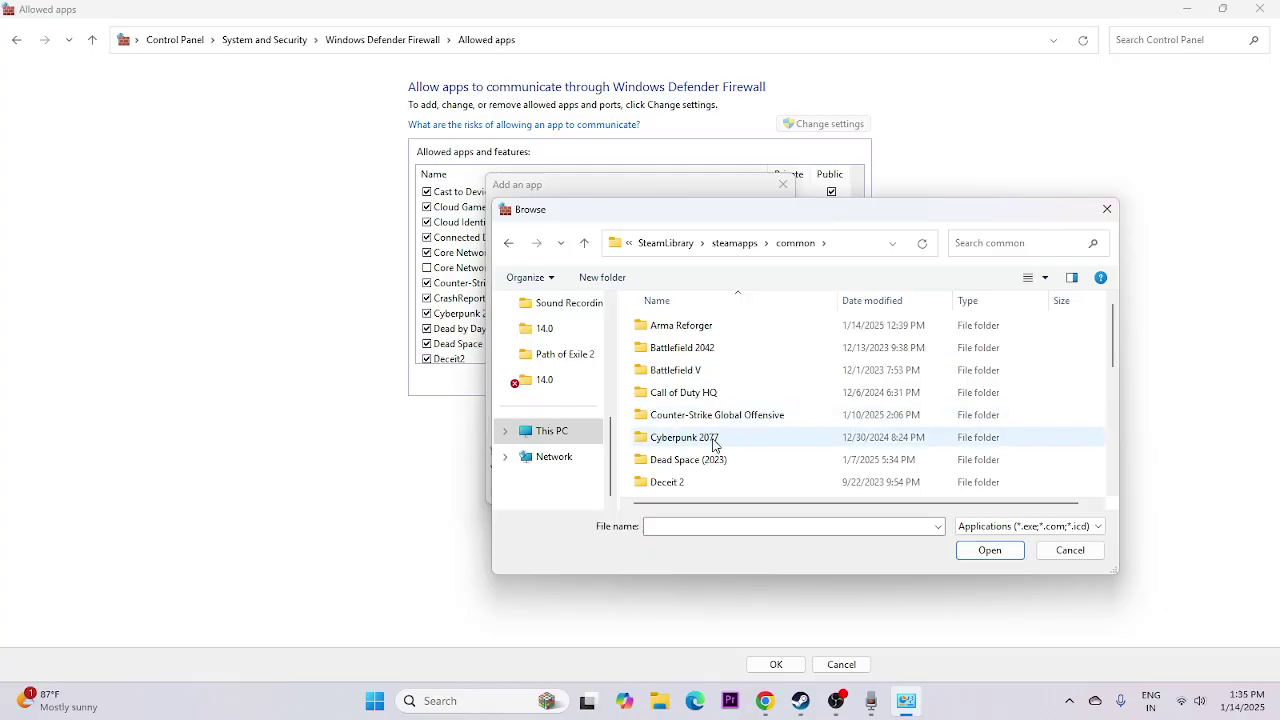
pyautogui.doubleClick(706, 437)
pyautogui.doubleClick(665, 347)
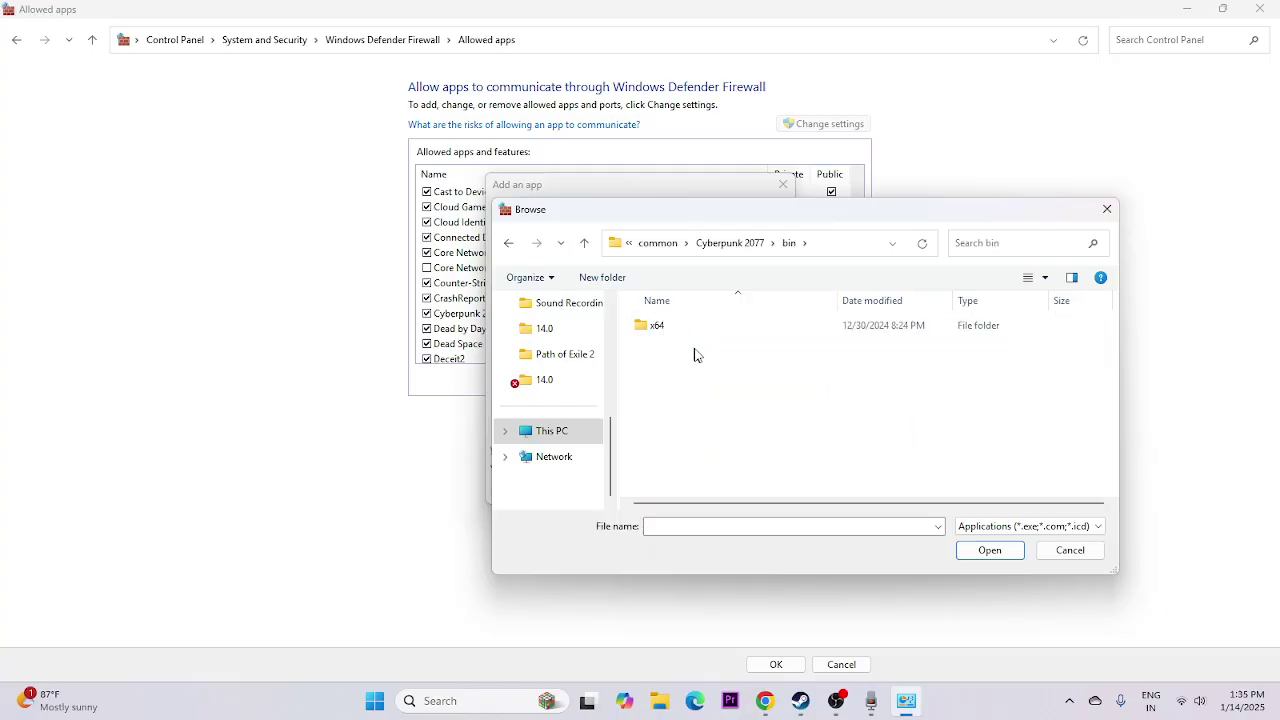
pyautogui.doubleClick(665, 327)
pyautogui.click(700, 371)
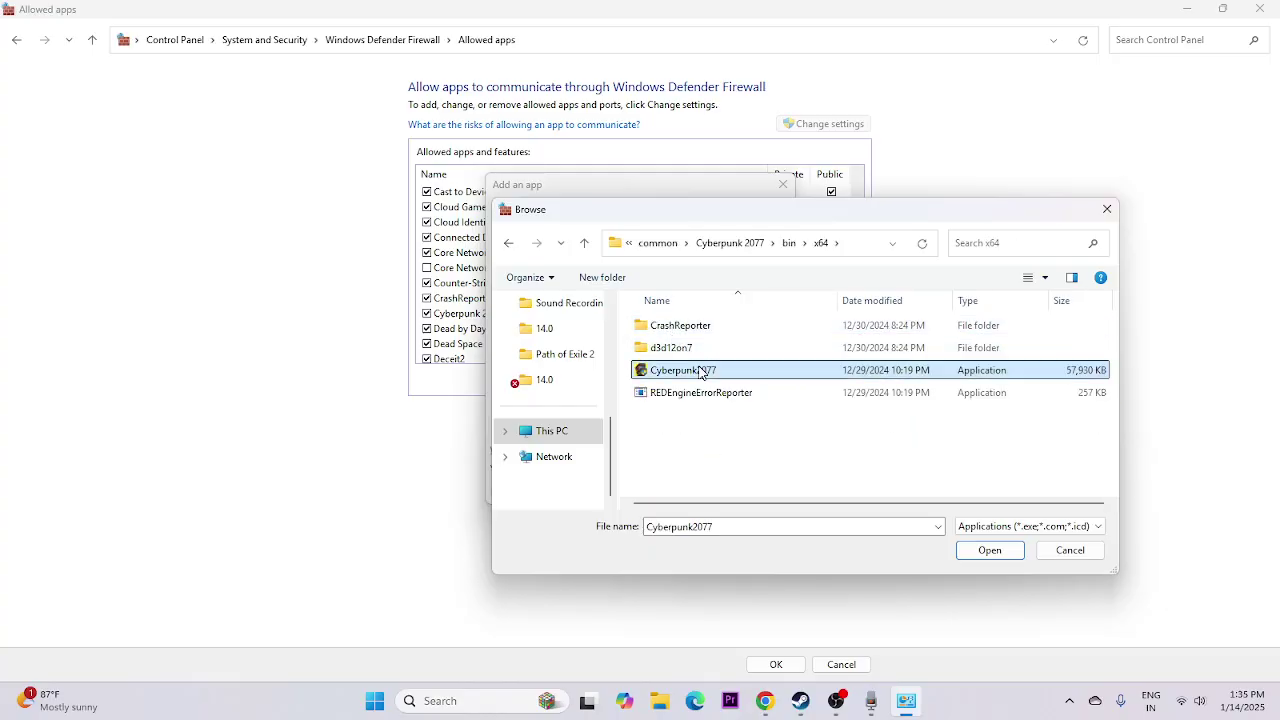
pyautogui.click(988, 551)
# Add Cyberpunk 2077, allow it on private networks, and close the firewall window.
pyautogui.click(693, 489)
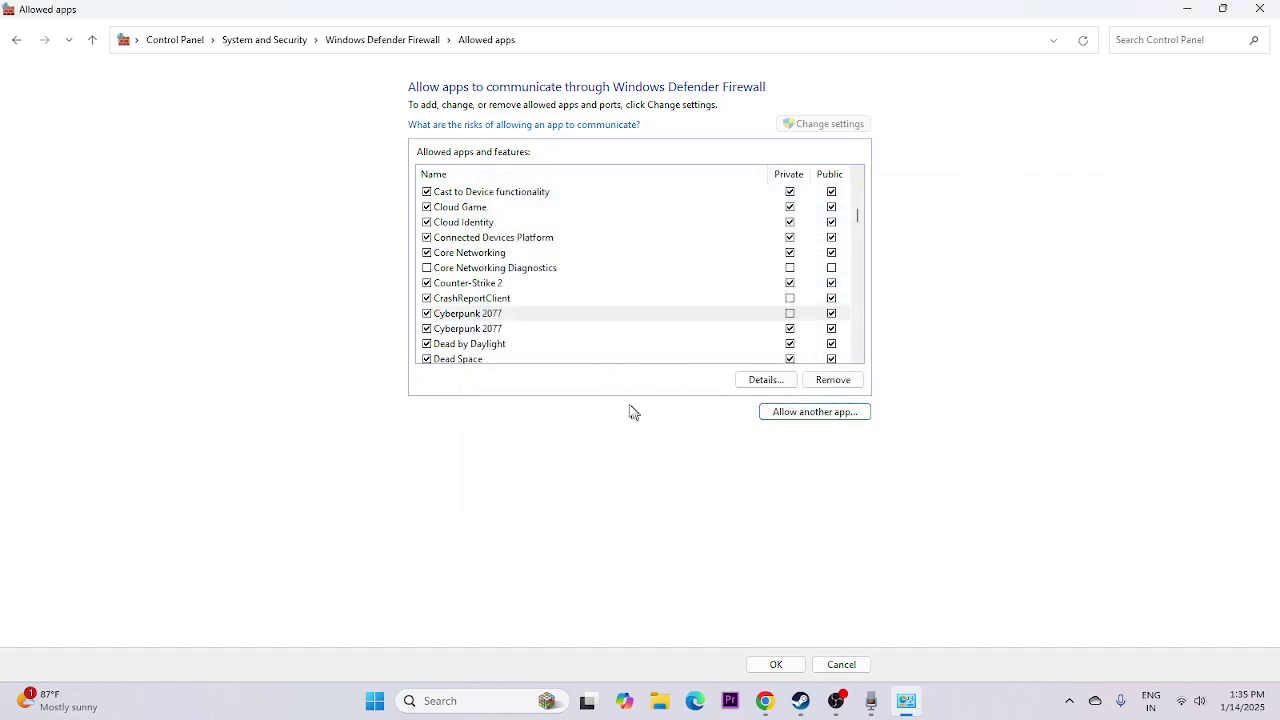
pyautogui.click(790, 314)
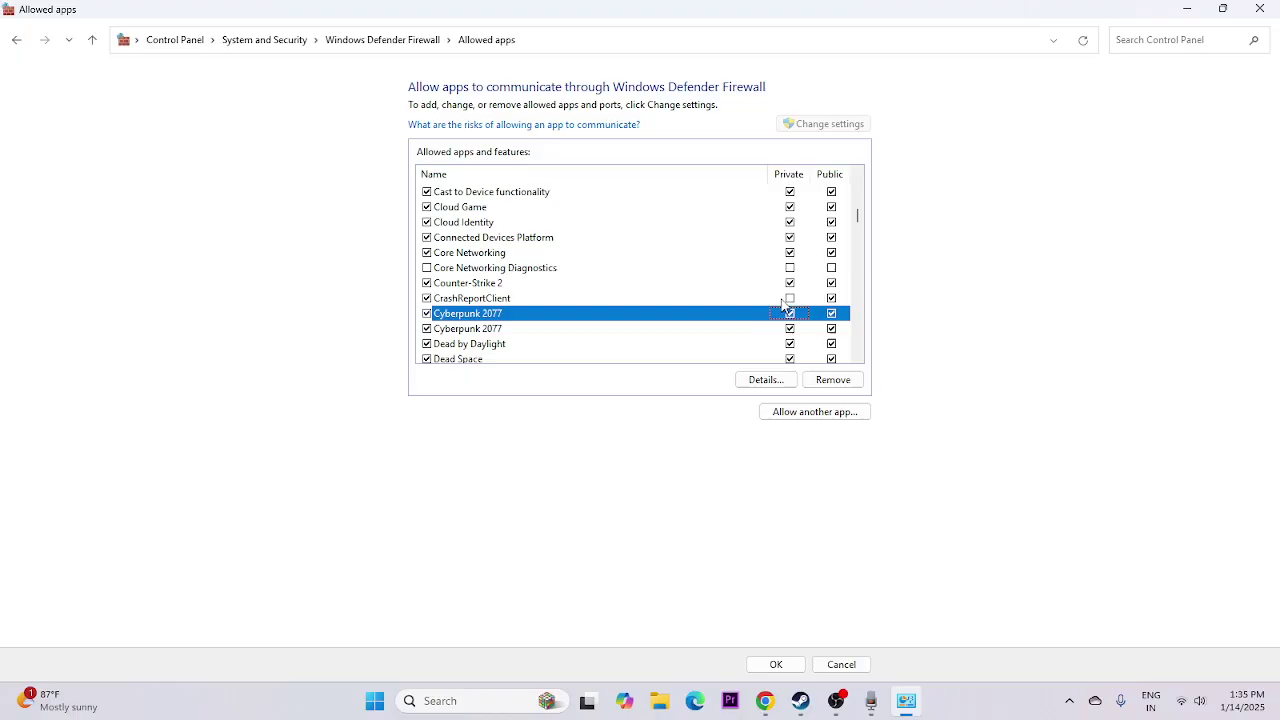
pyautogui.click(1259, 9)
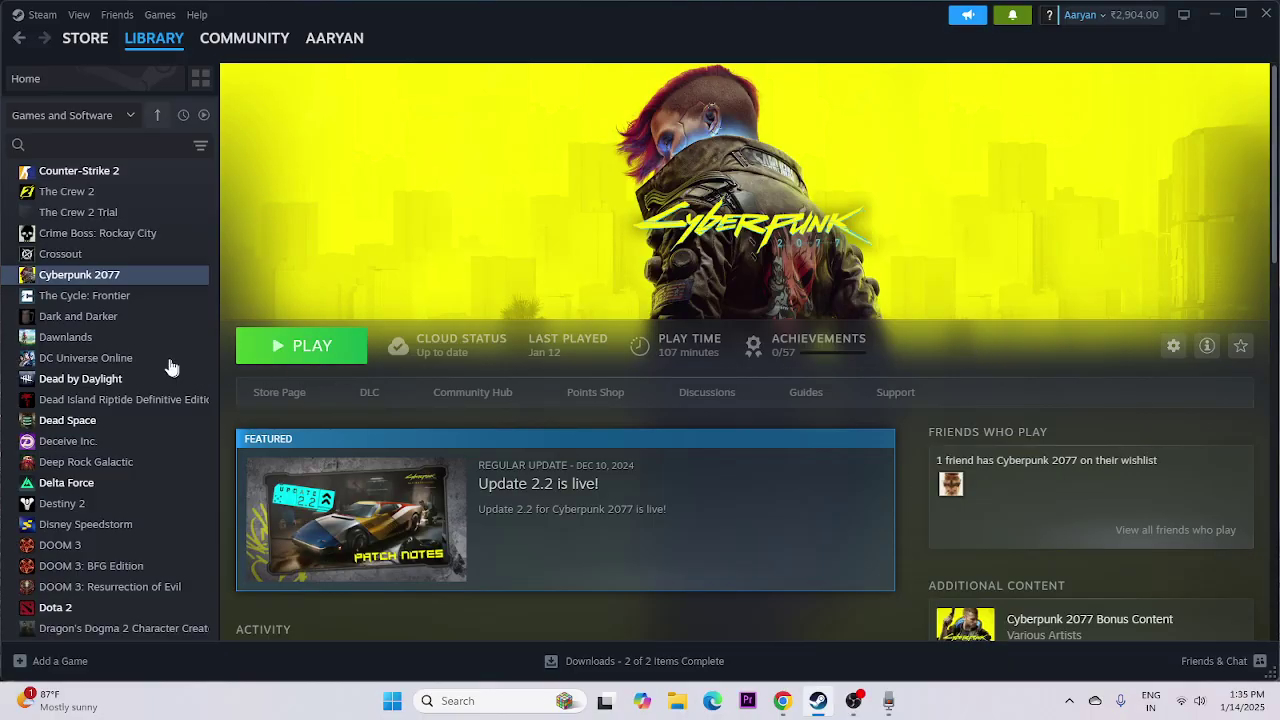
# Launch System Configuration from a search for 'system'.
pyautogui.rightClick(90, 276)
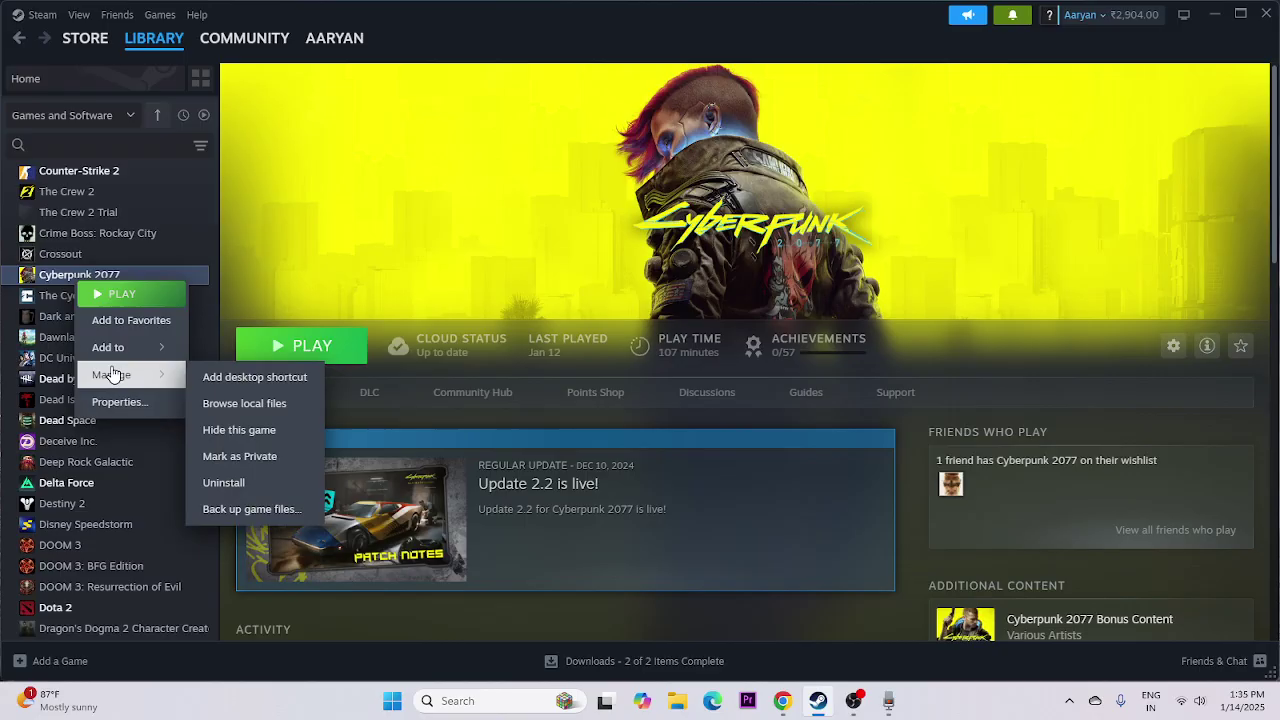
pyautogui.click(330, 284)
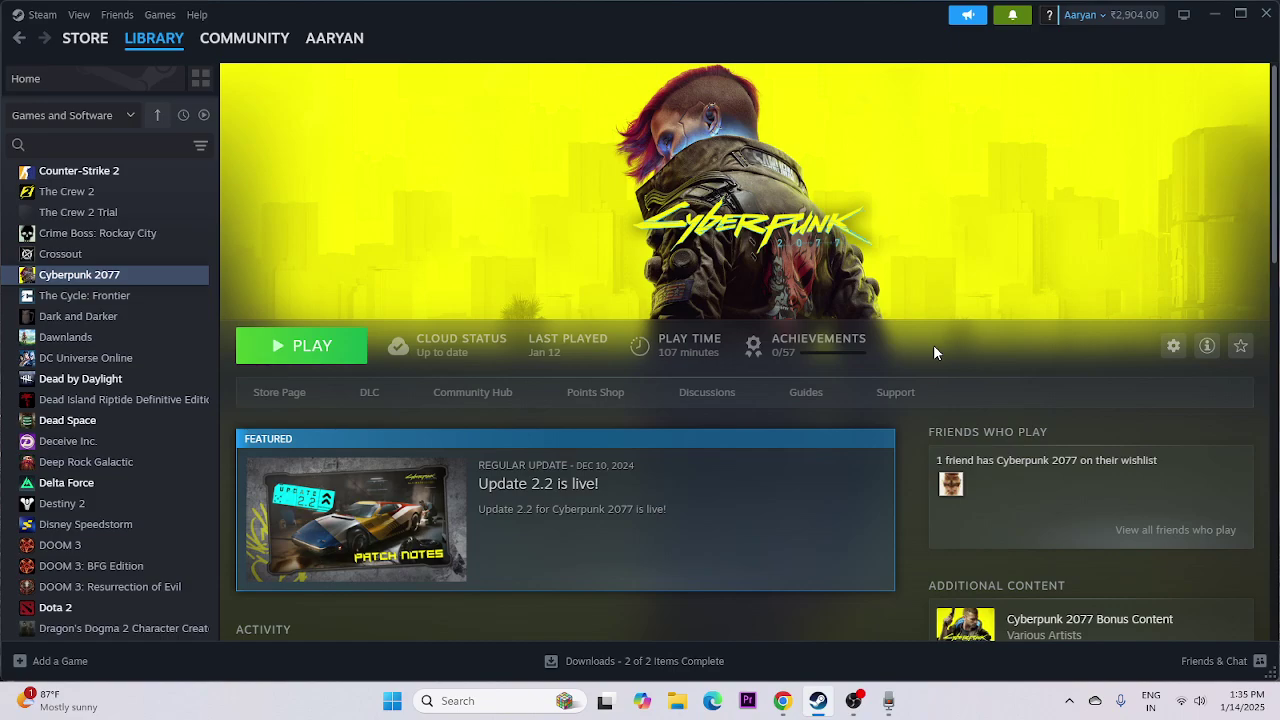
pyautogui.click(470, 702)
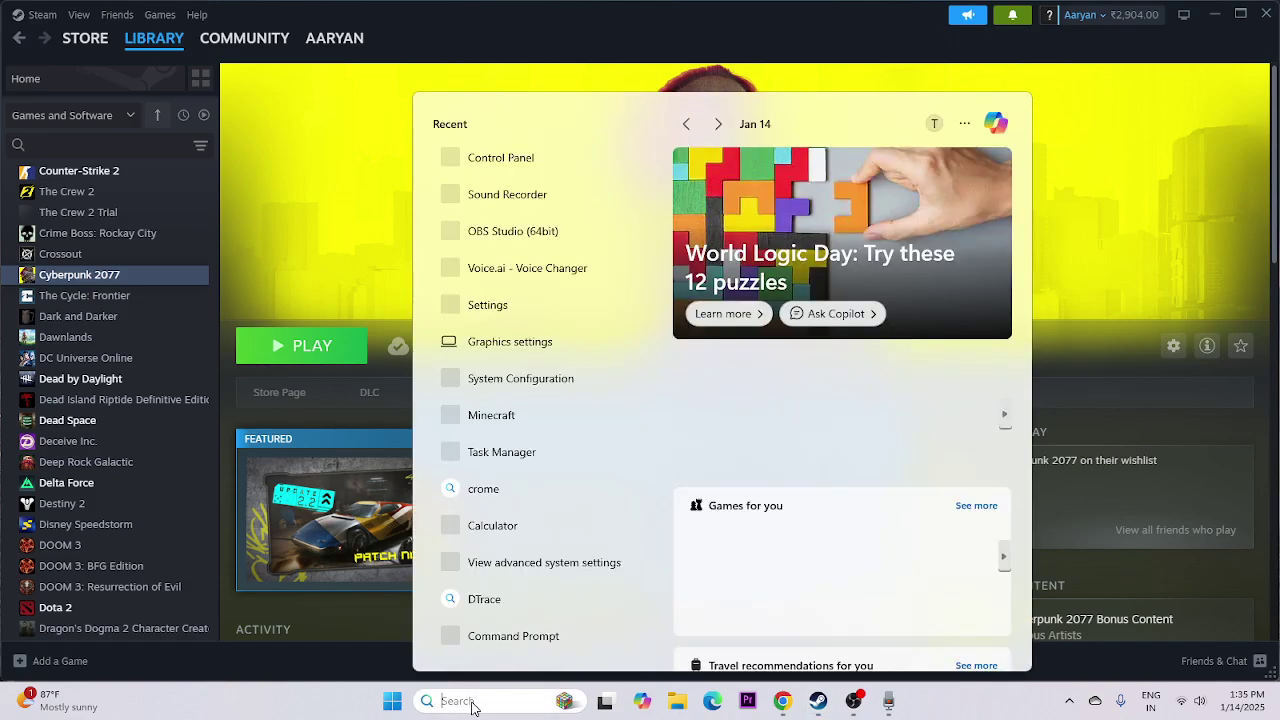
pyautogui.write('syste')
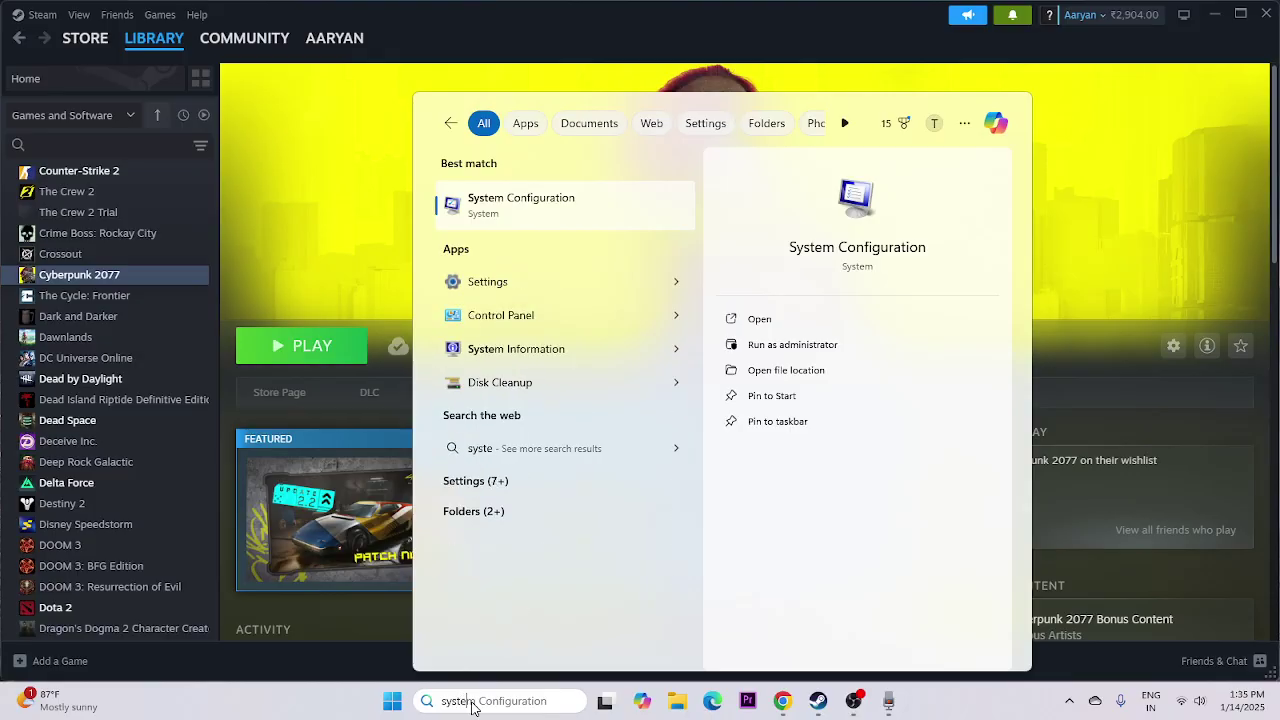
pyautogui.write('m')
pyautogui.click(540, 210)
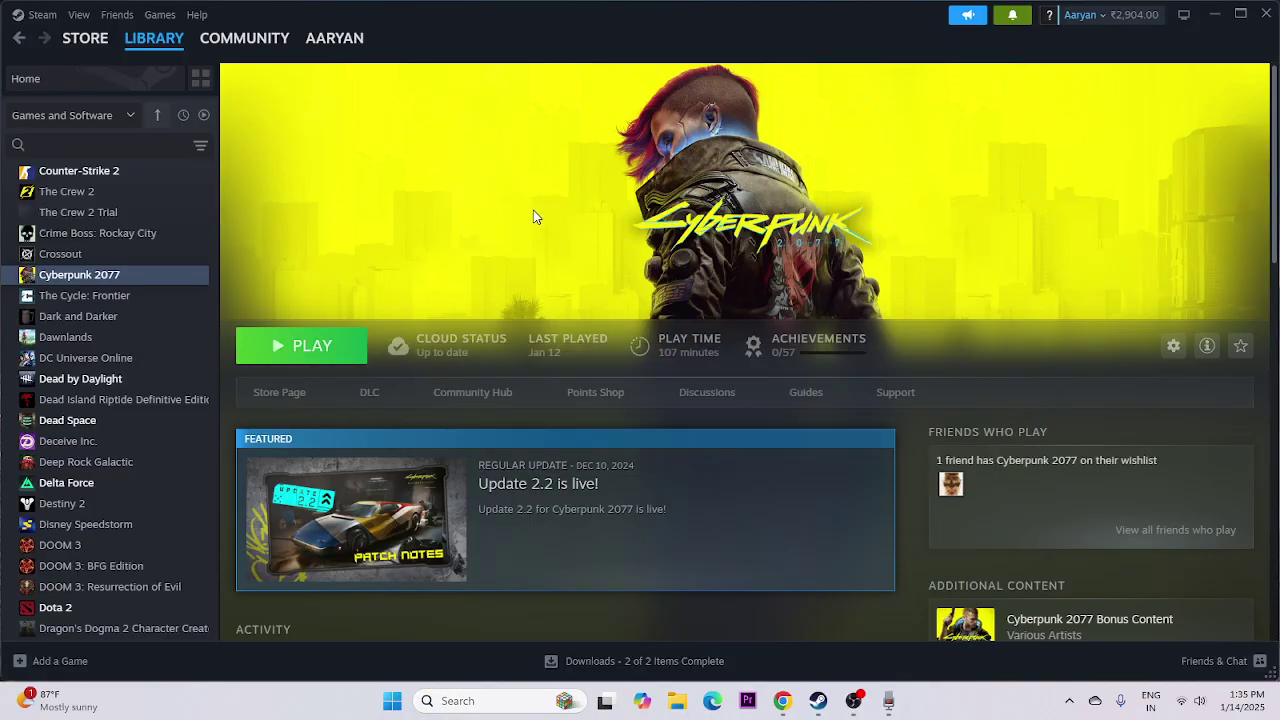
# Disable all services, hide Microsoft services, apply, and exit without restarting.
pyautogui.click(511, 223)
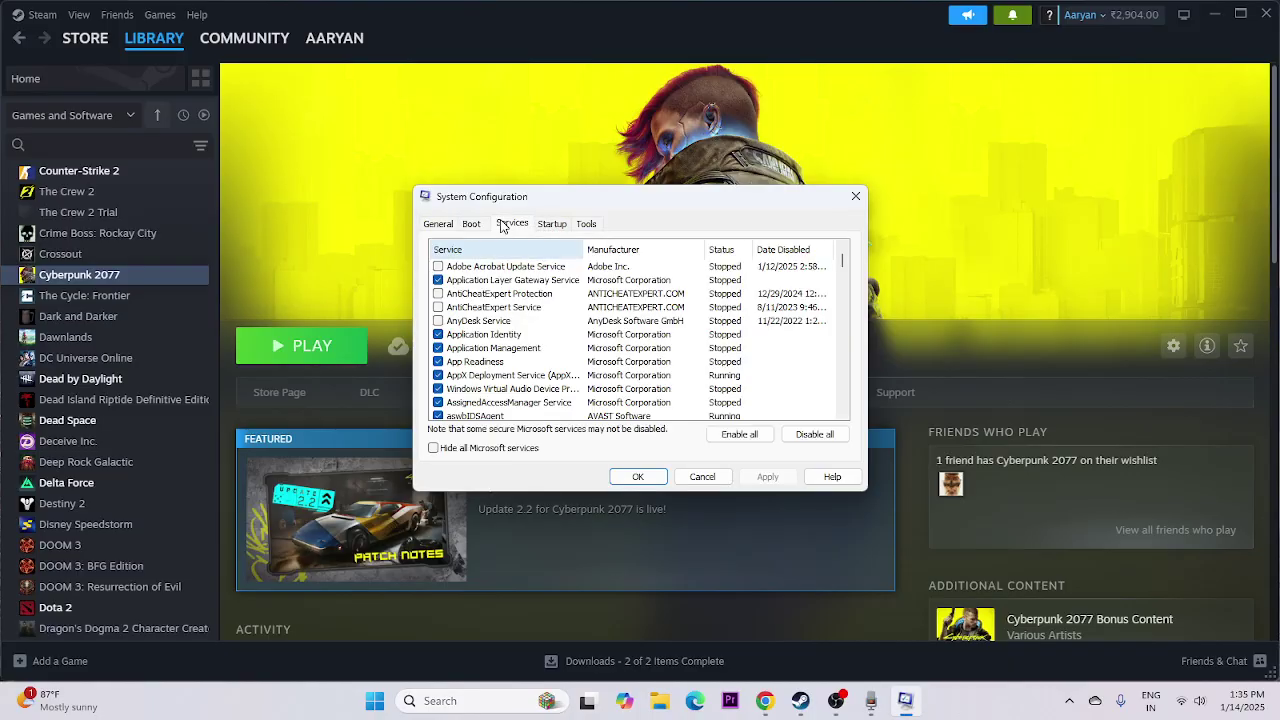
pyautogui.click(810, 436)
pyautogui.click(436, 448)
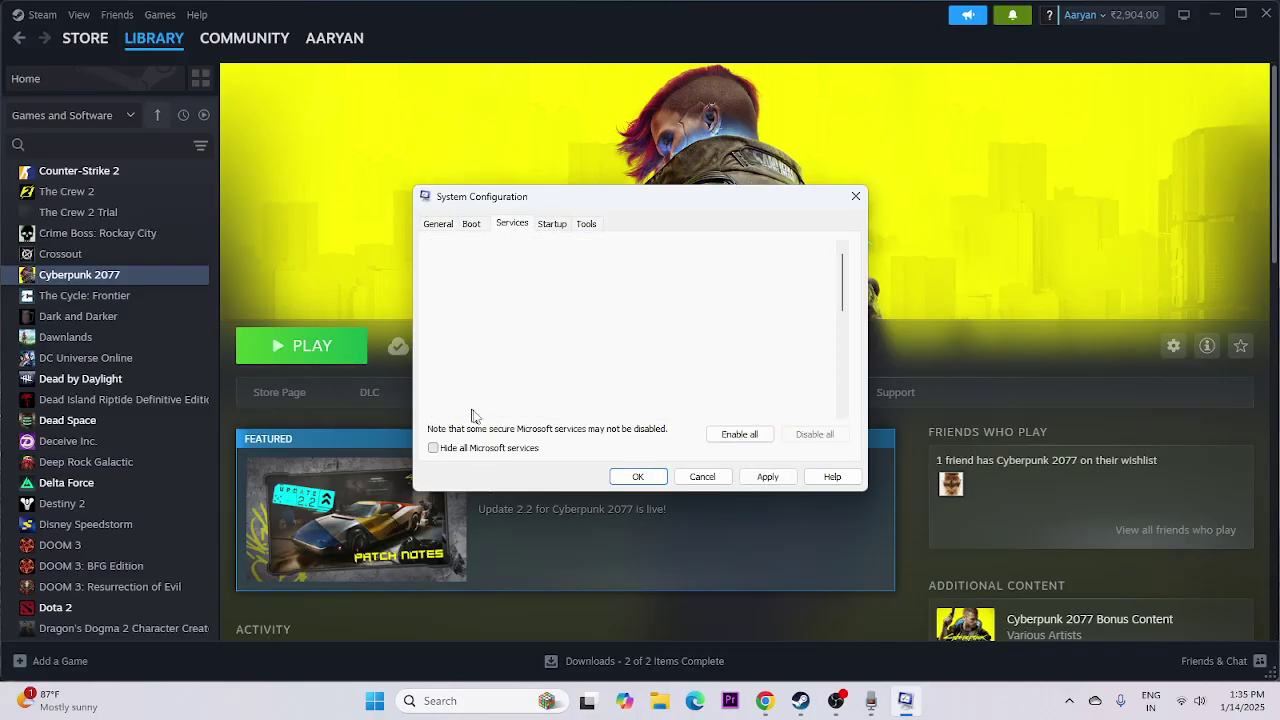
pyautogui.click(767, 476)
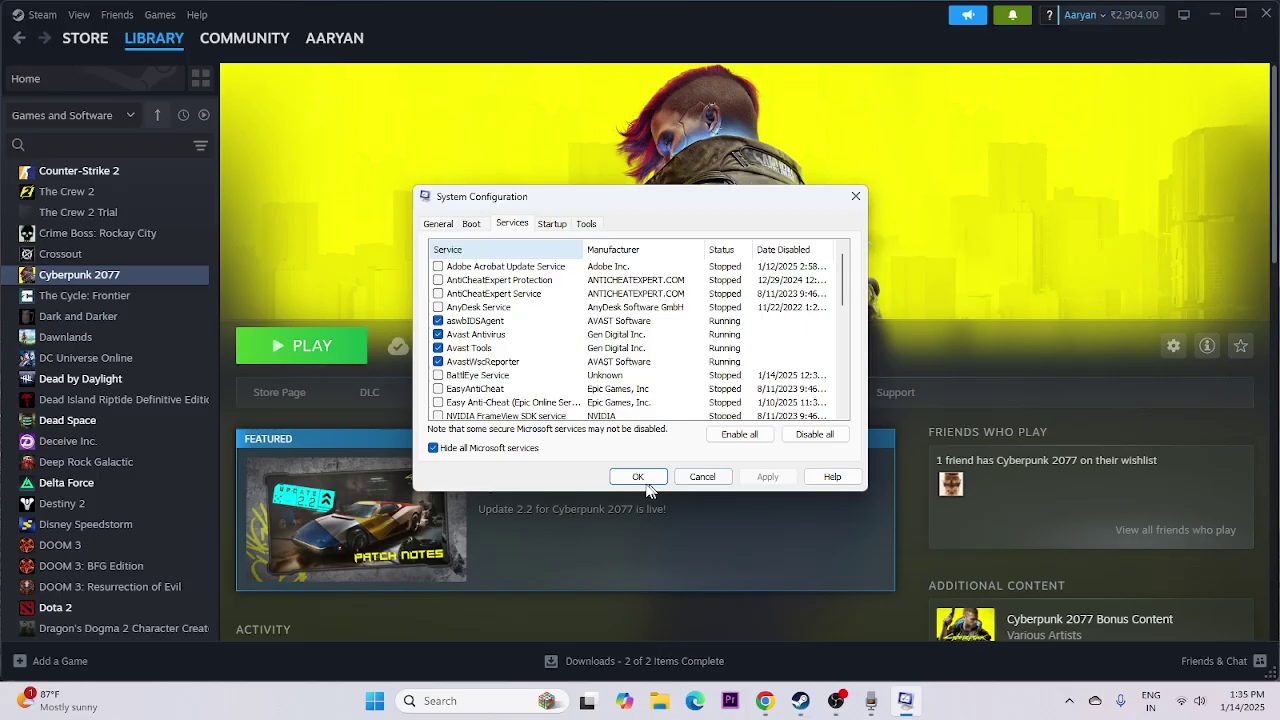
pyautogui.click(646, 482)
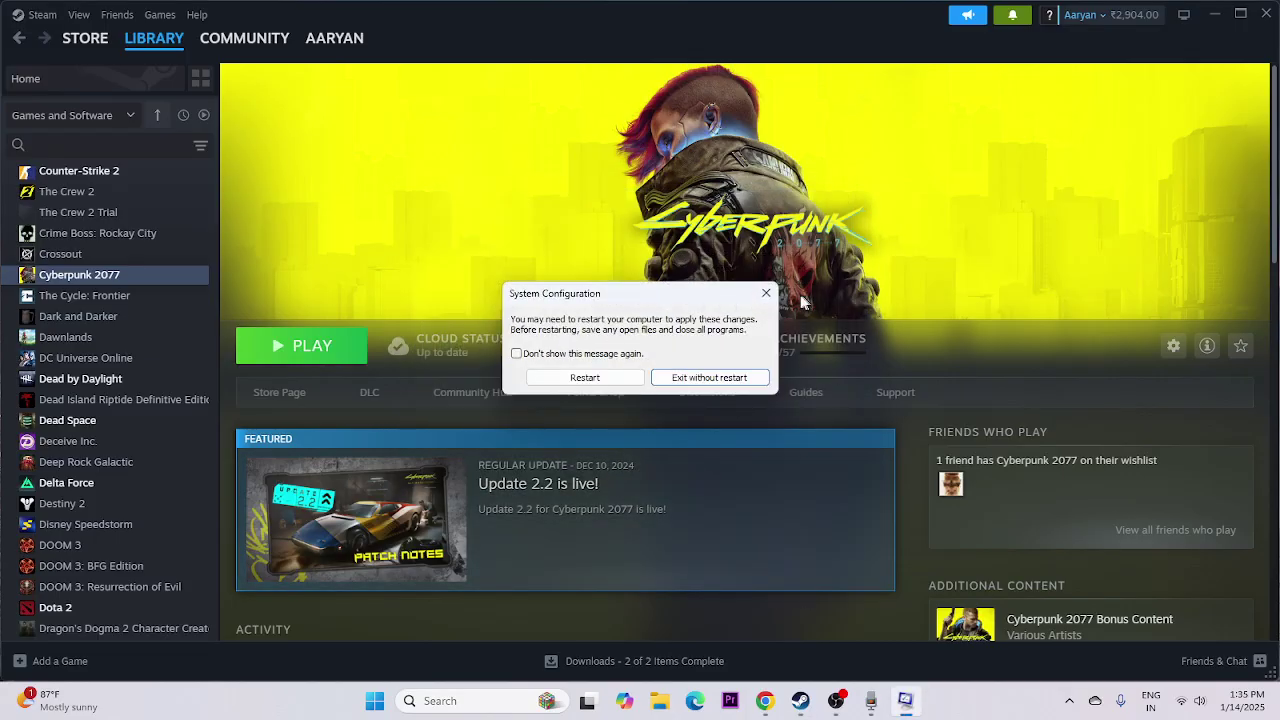
pyautogui.click(709, 377)
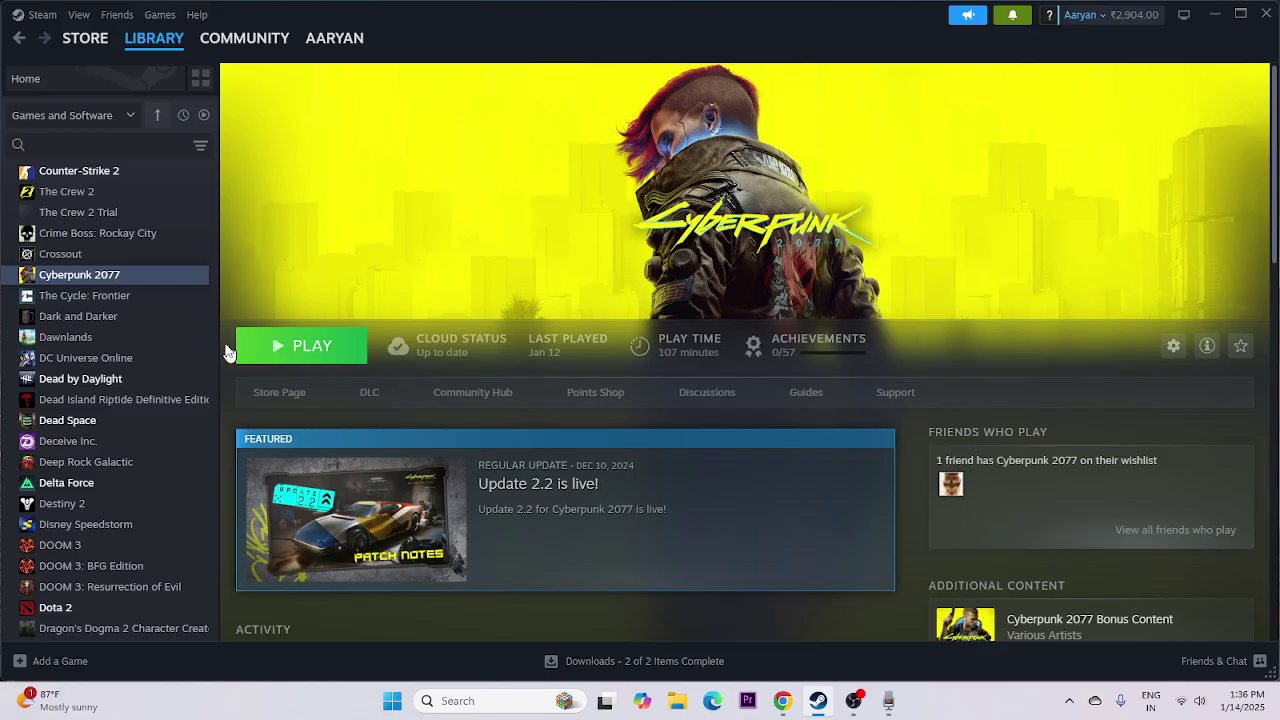
# Turn off the in-game Steam Overlay in Cyberpunk 2077's Properties.
pyautogui.rightClick(88, 276)
pyautogui.click(112, 395)
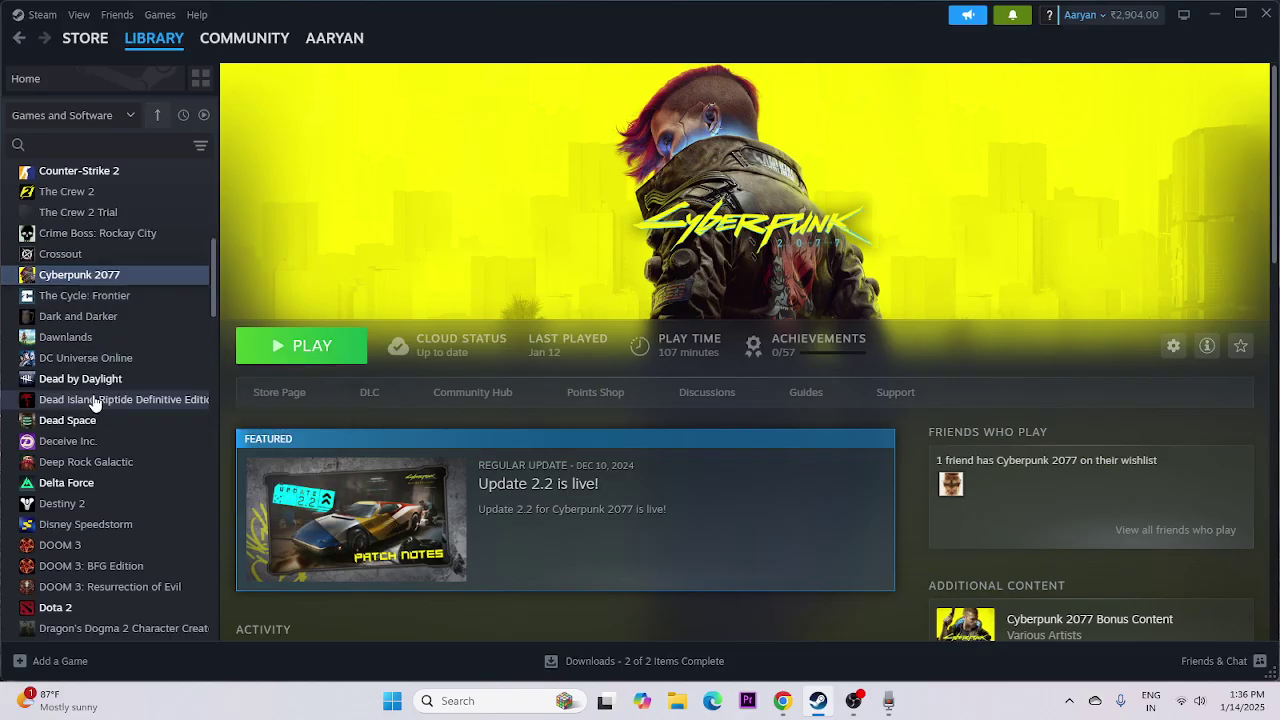
pyautogui.moveTo(670, 140); pyautogui.dragTo(816, 191)
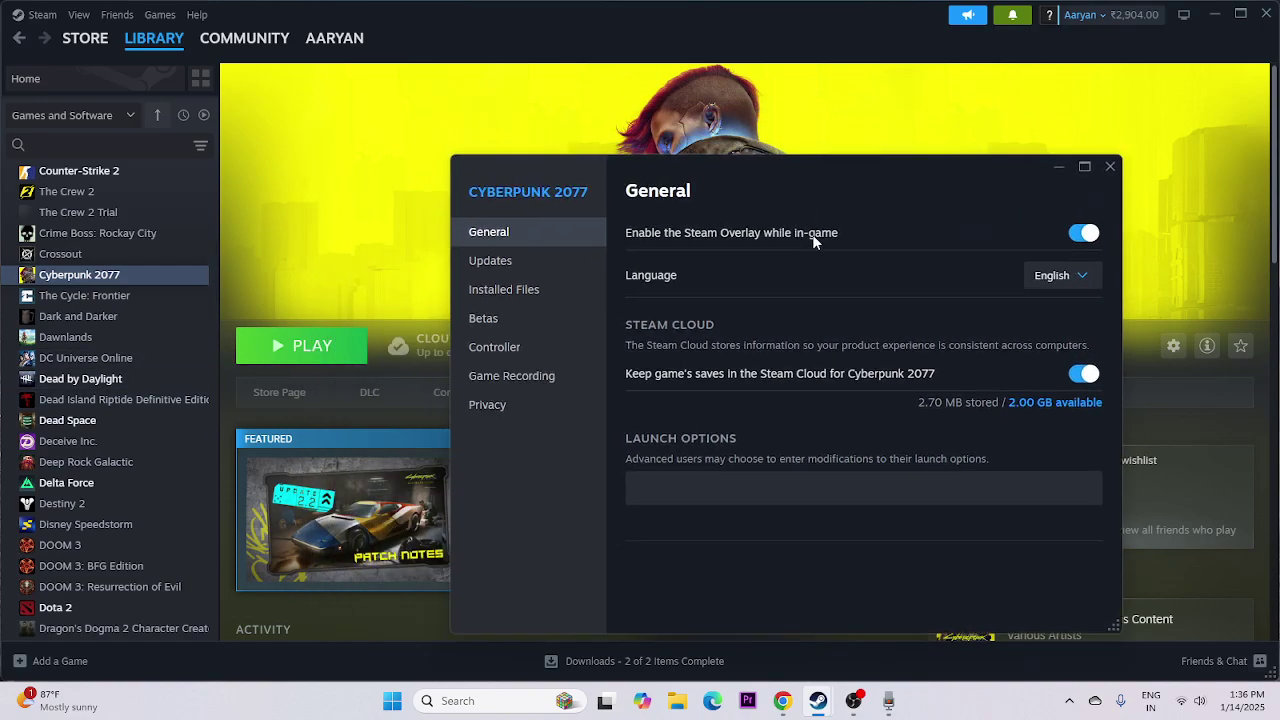
pyautogui.click(1070, 234)
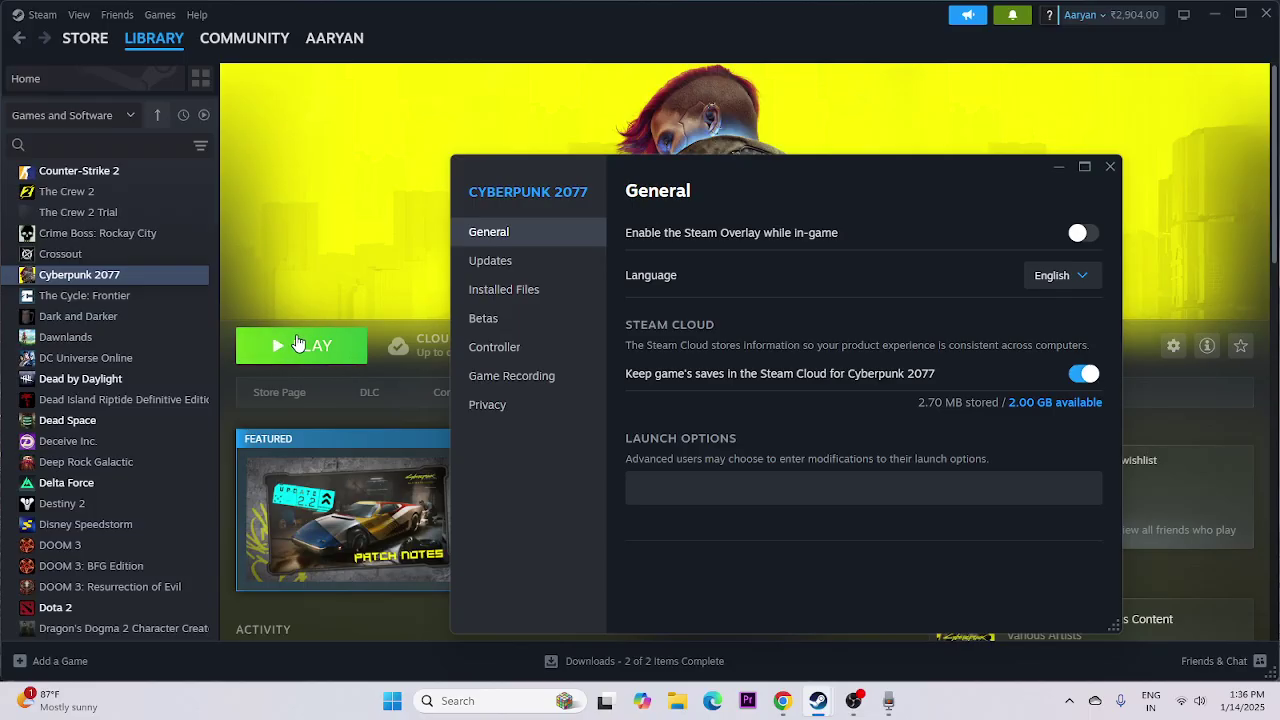
# Type '-dx11' into Launch Options, clear it again, and close the Properties.
pyautogui.click(651, 484)
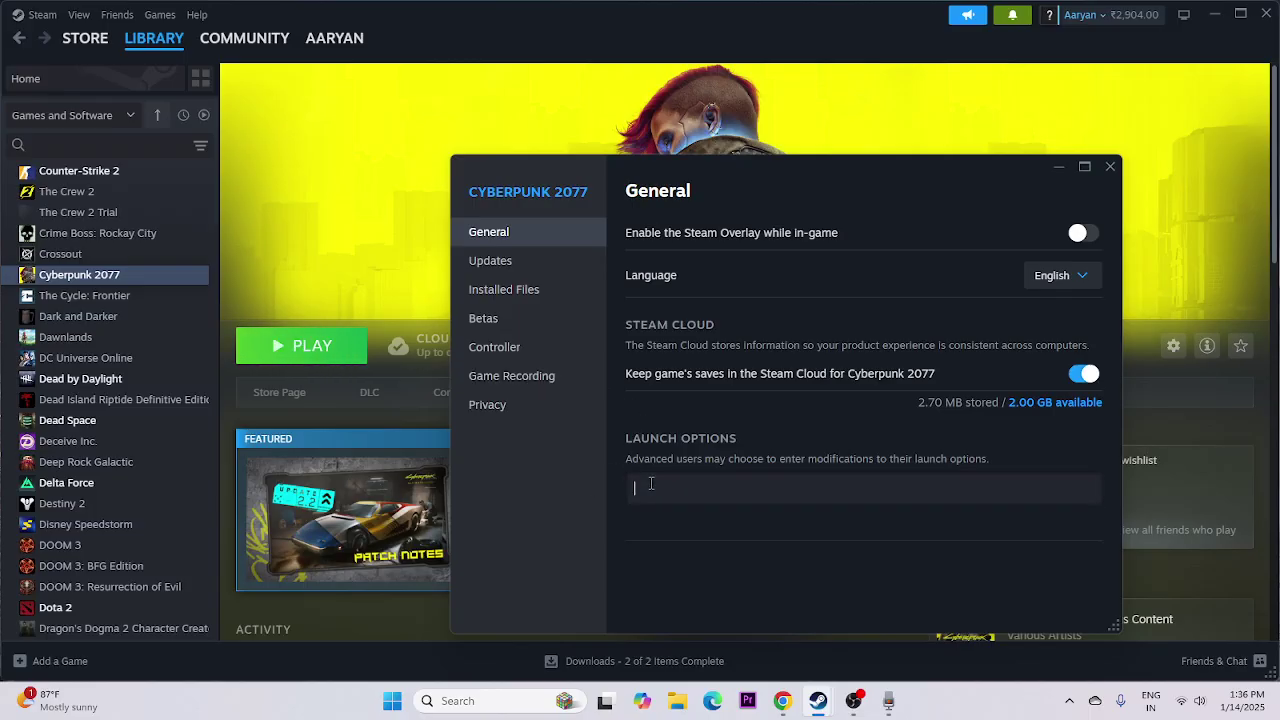
pyautogui.write('-dx11')
pyautogui.press('BackSpace')
pyautogui.press('BackSpace')
pyautogui.press('BackSpace')
pyautogui.press('BackSpace')
pyautogui.click(1110, 166)
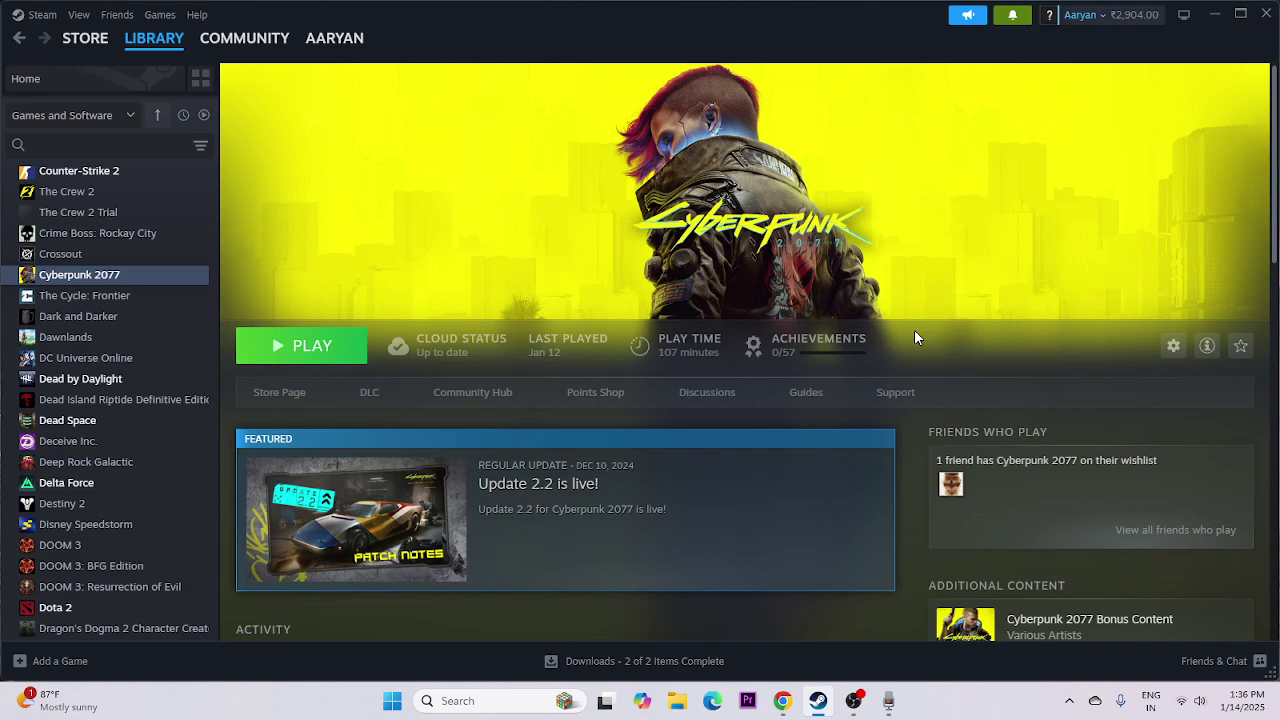
# Open Task Manager and end the Gaming Services process.
pyautogui.rightClick(396, 708)
pyautogui.click(381, 521)
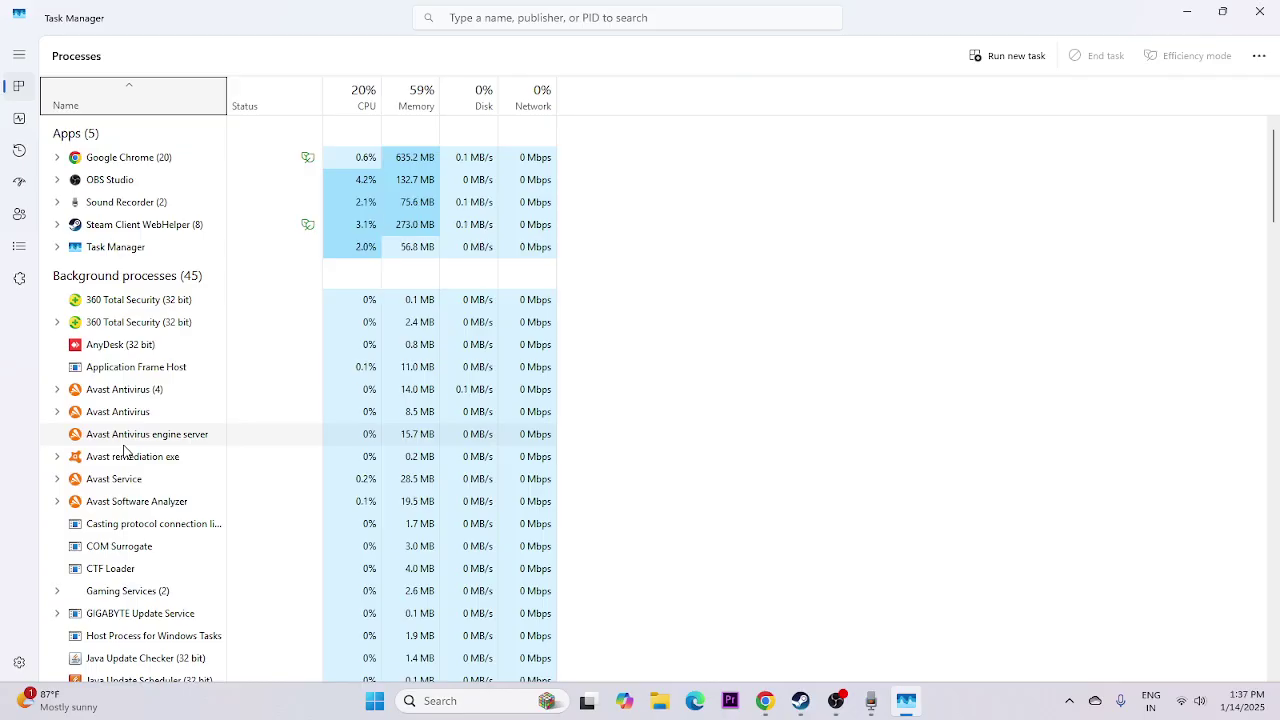
pyautogui.scroll(-2, 180, 409)
pyautogui.scroll(-2, 180, 411)
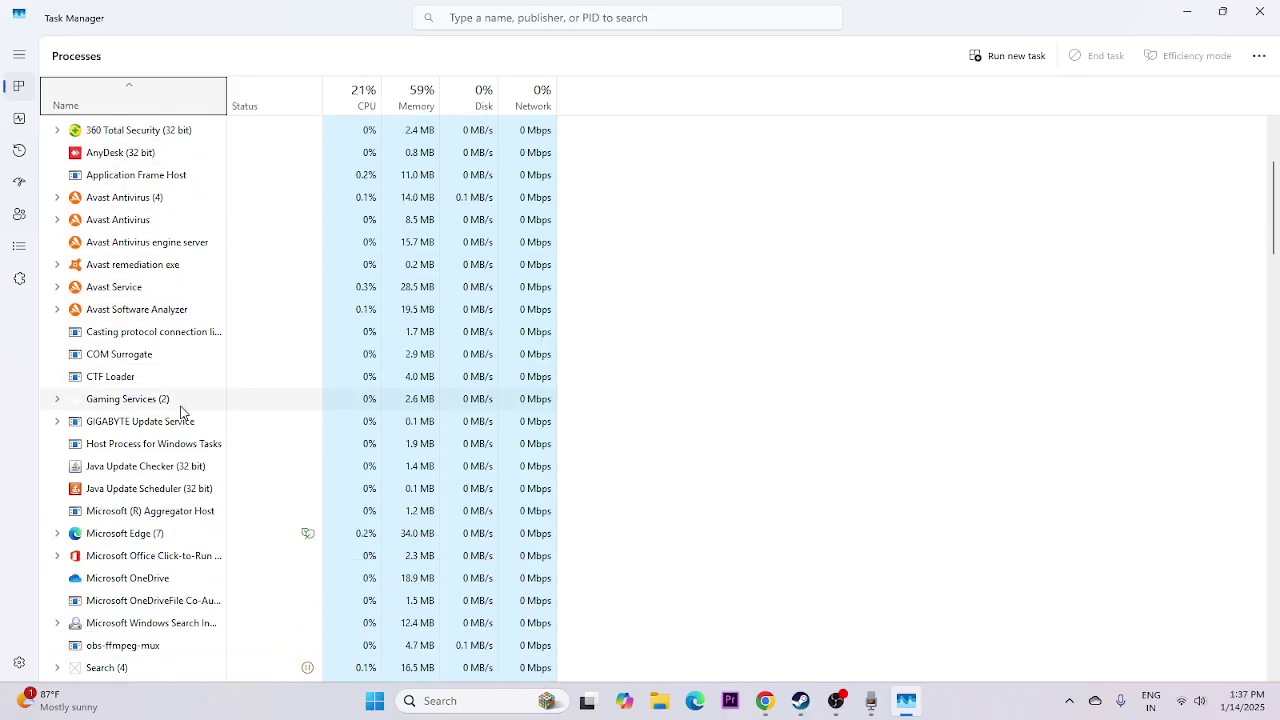
pyautogui.scroll(1, 181, 409)
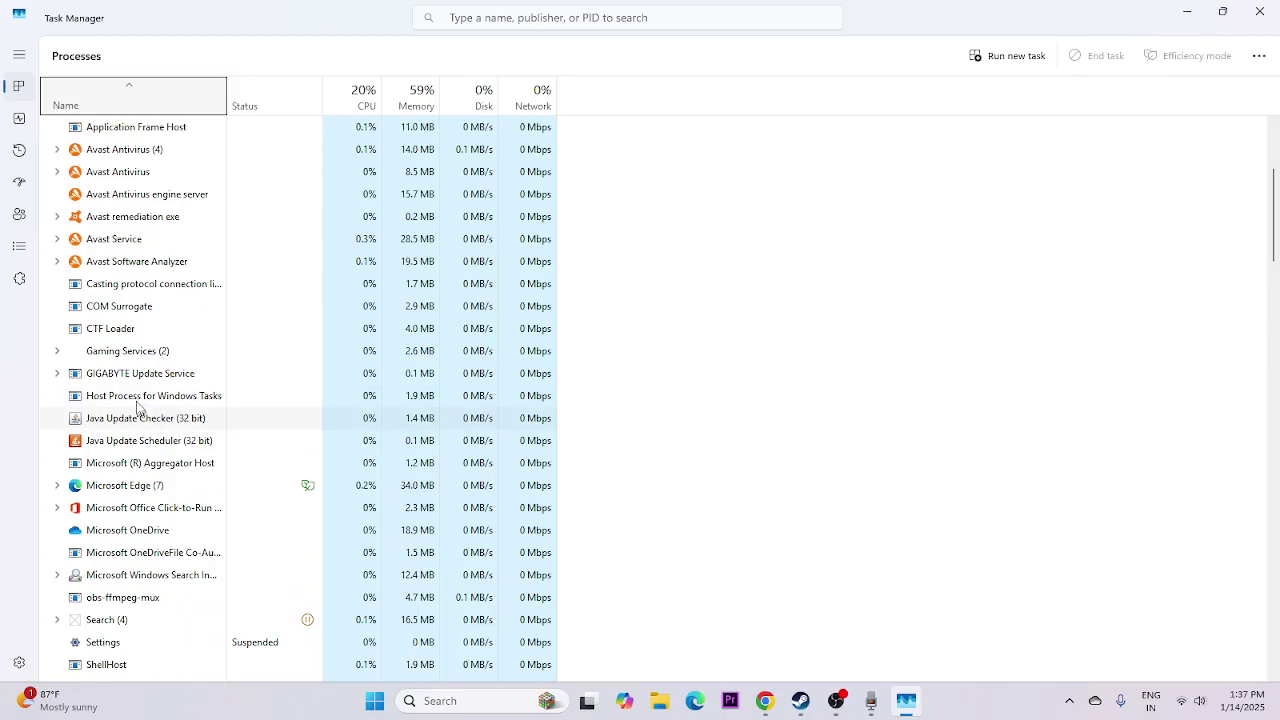
pyautogui.rightClick(141, 353)
pyautogui.click(182, 401)
# End Avast Antivirus, leave 360 Total Security untouched, and close Task Manager.
pyautogui.scroll(3, 211, 443)
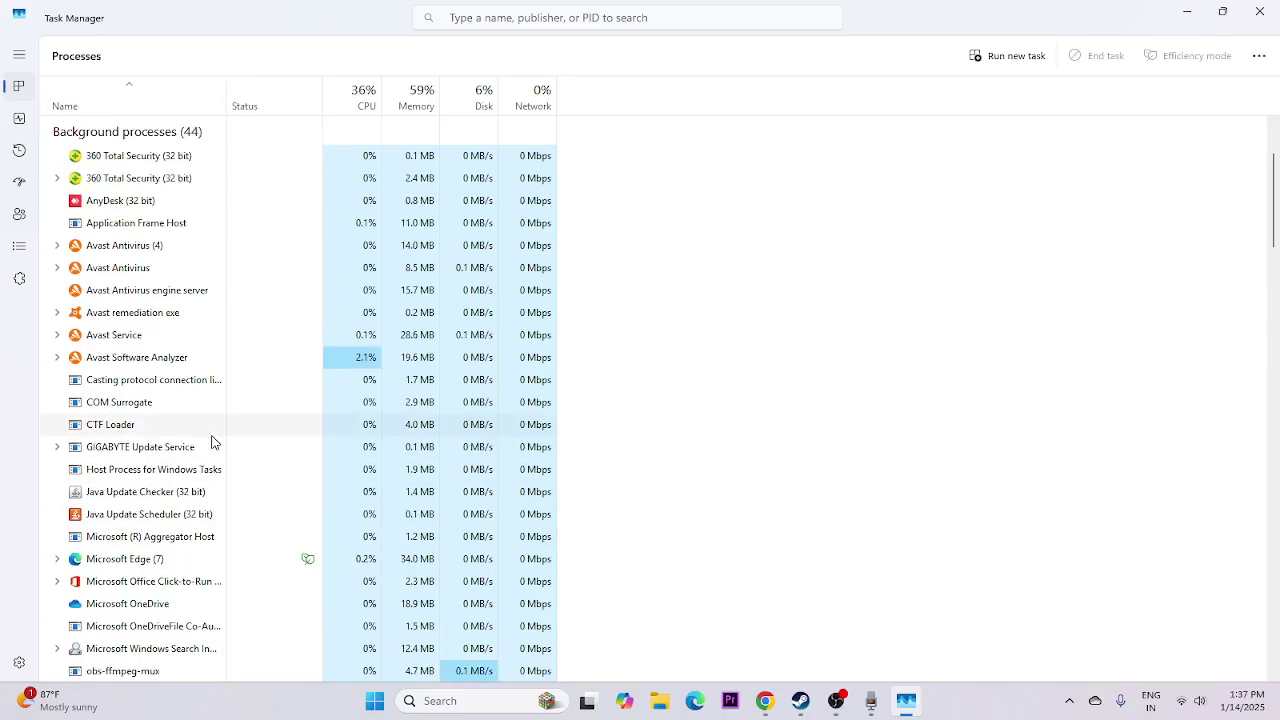
pyautogui.rightClick(131, 320)
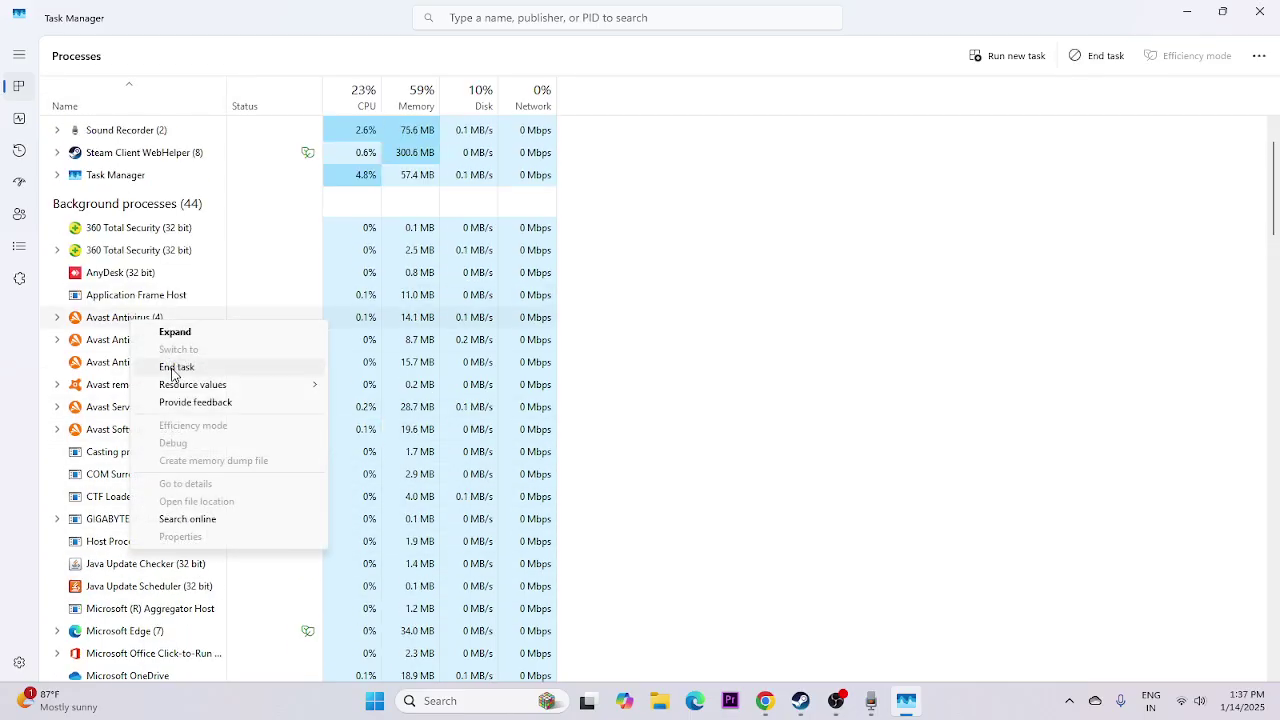
pyautogui.click(177, 366)
pyautogui.rightClick(153, 228)
pyautogui.click(94, 251)
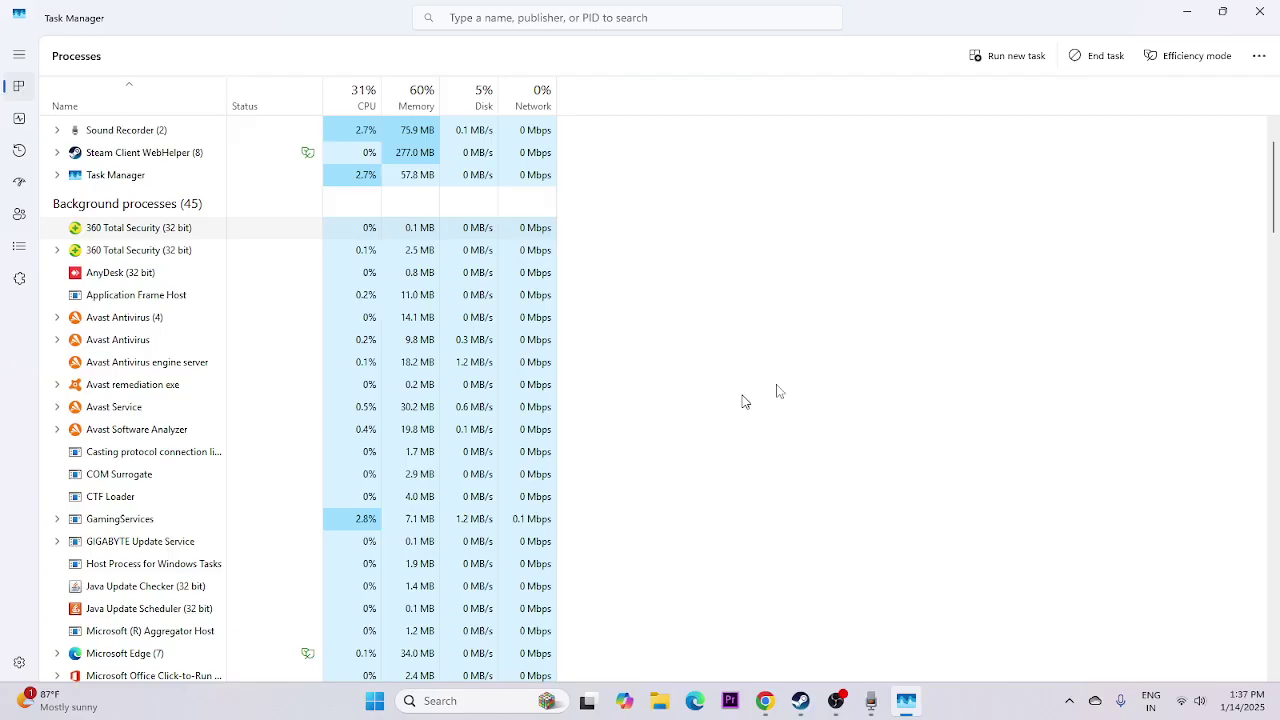
pyautogui.click(1259, 11)
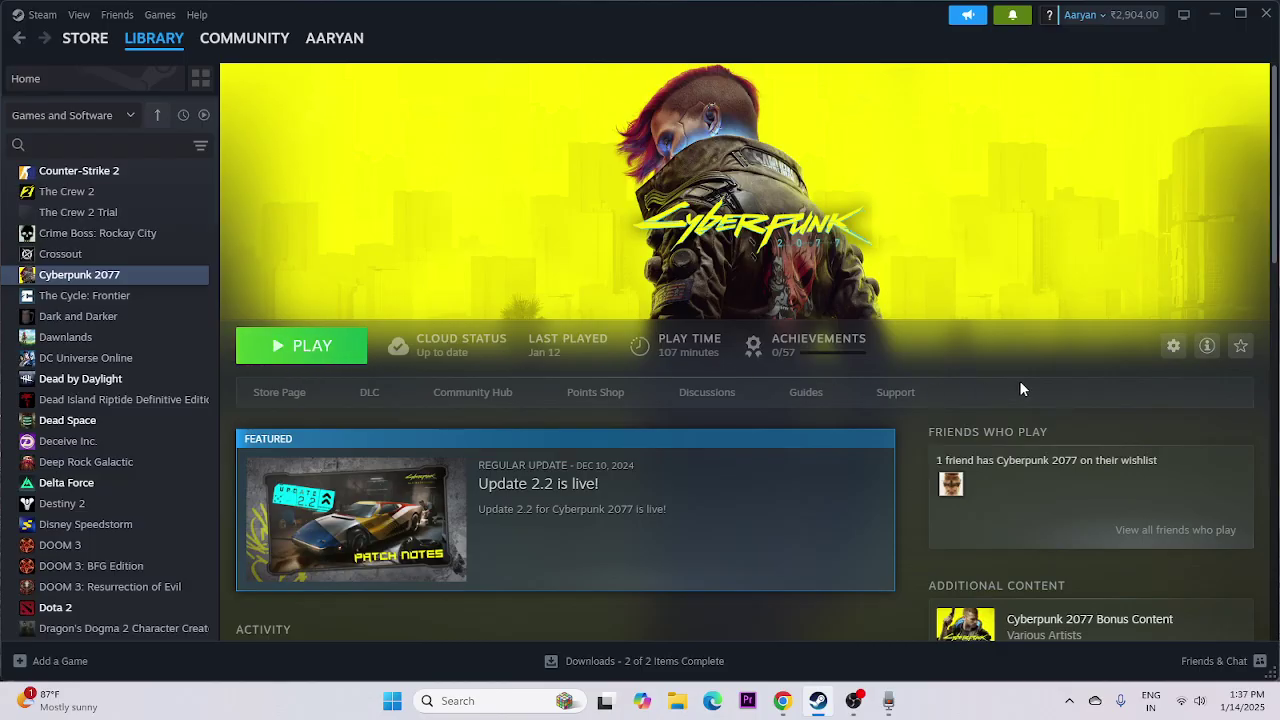
# Open Graphics settings by searching 'GRA'.
pyautogui.click(487, 705)
pyautogui.write('GRA')
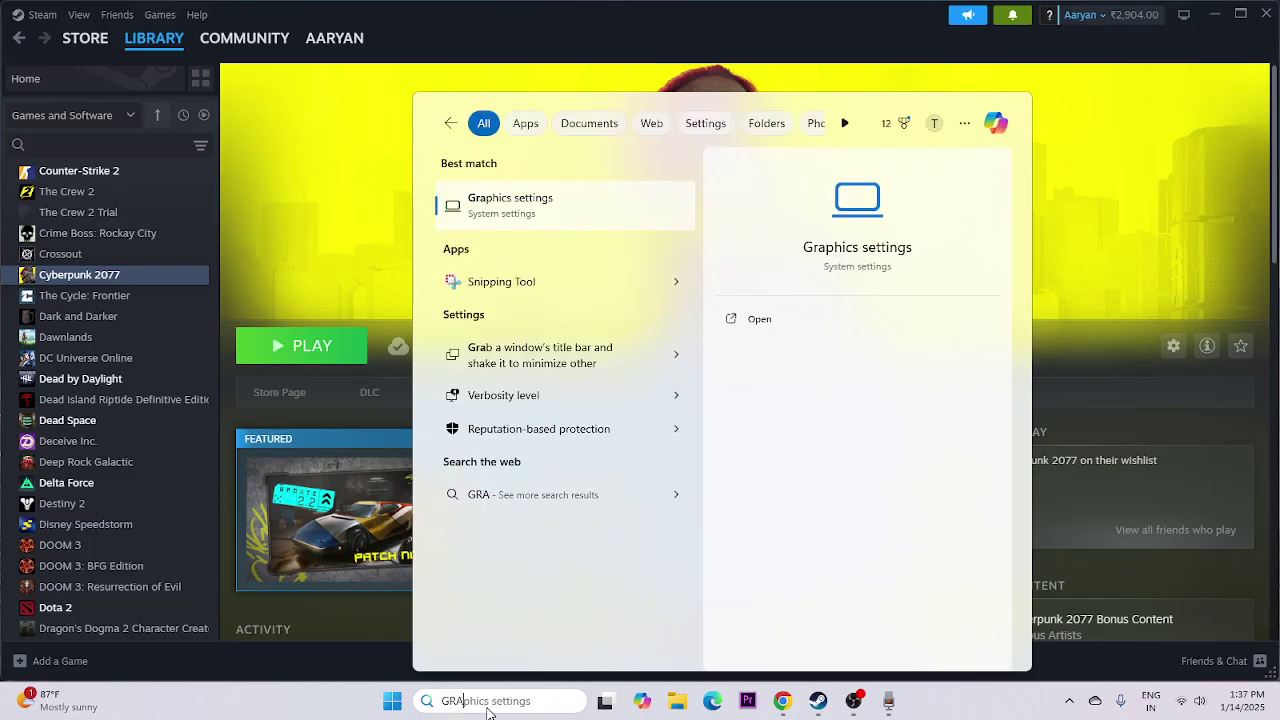
pyautogui.click(557, 208)
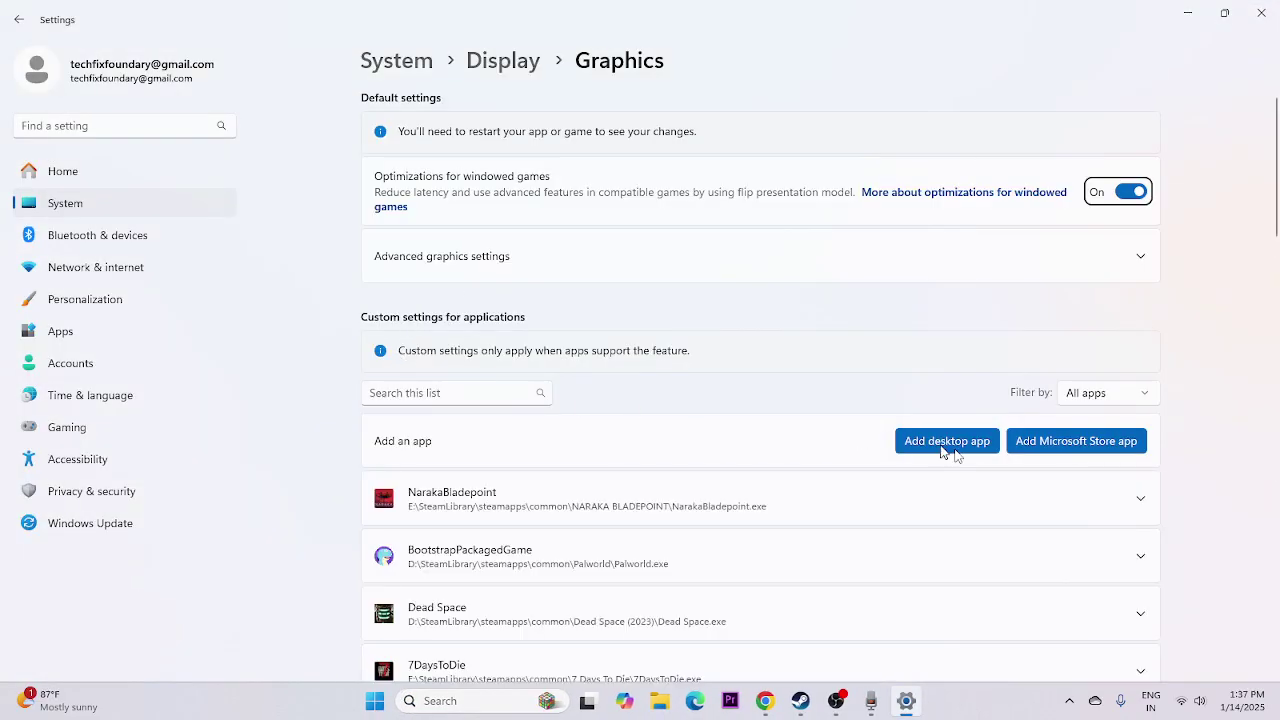
# Add D:\SteamLibrary\steamapps\common\Cyberpunk 2077\bin\x64\Cyberpunk2077 as a desktop app.
pyautogui.click(938, 447)
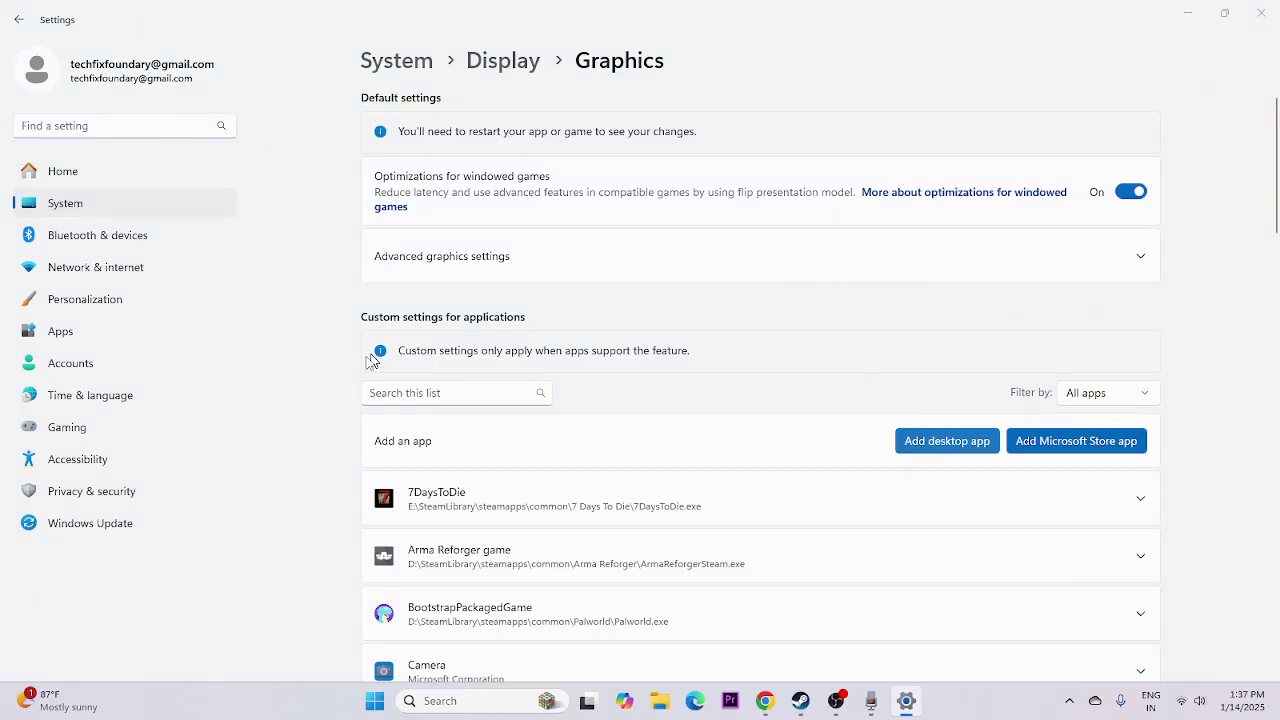
pyautogui.click(70, 236)
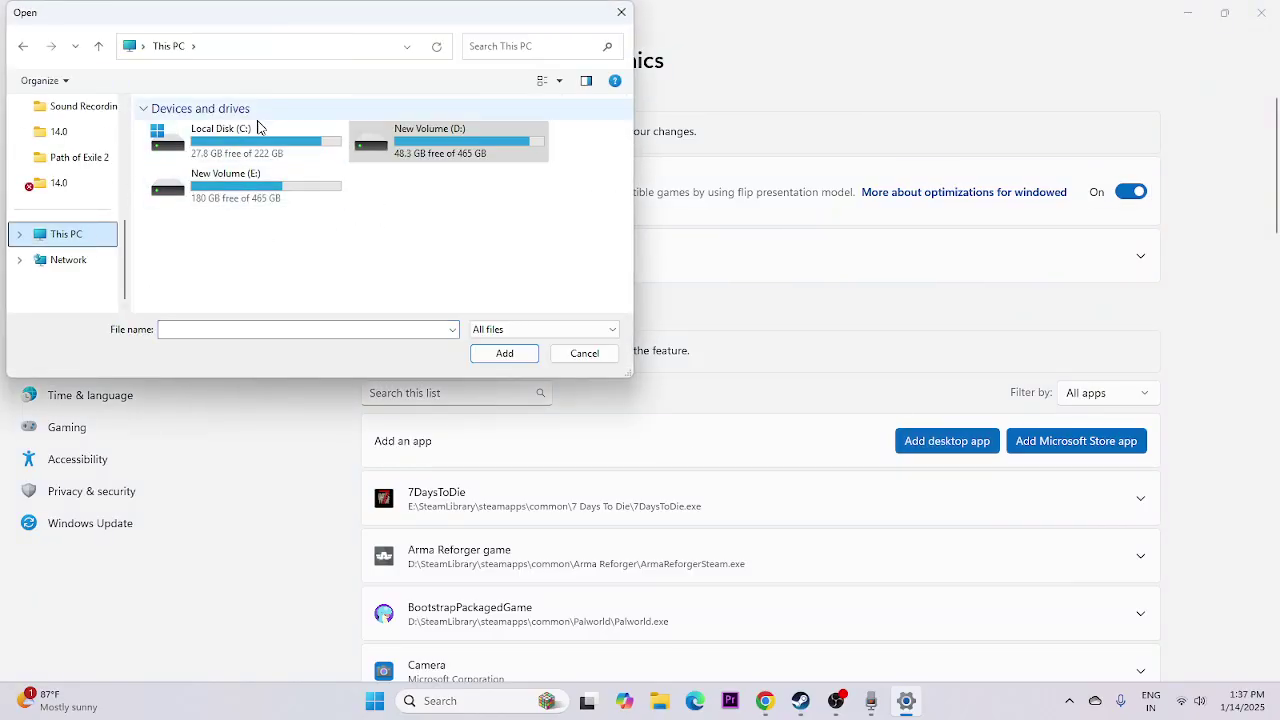
pyautogui.doubleClick(412, 140)
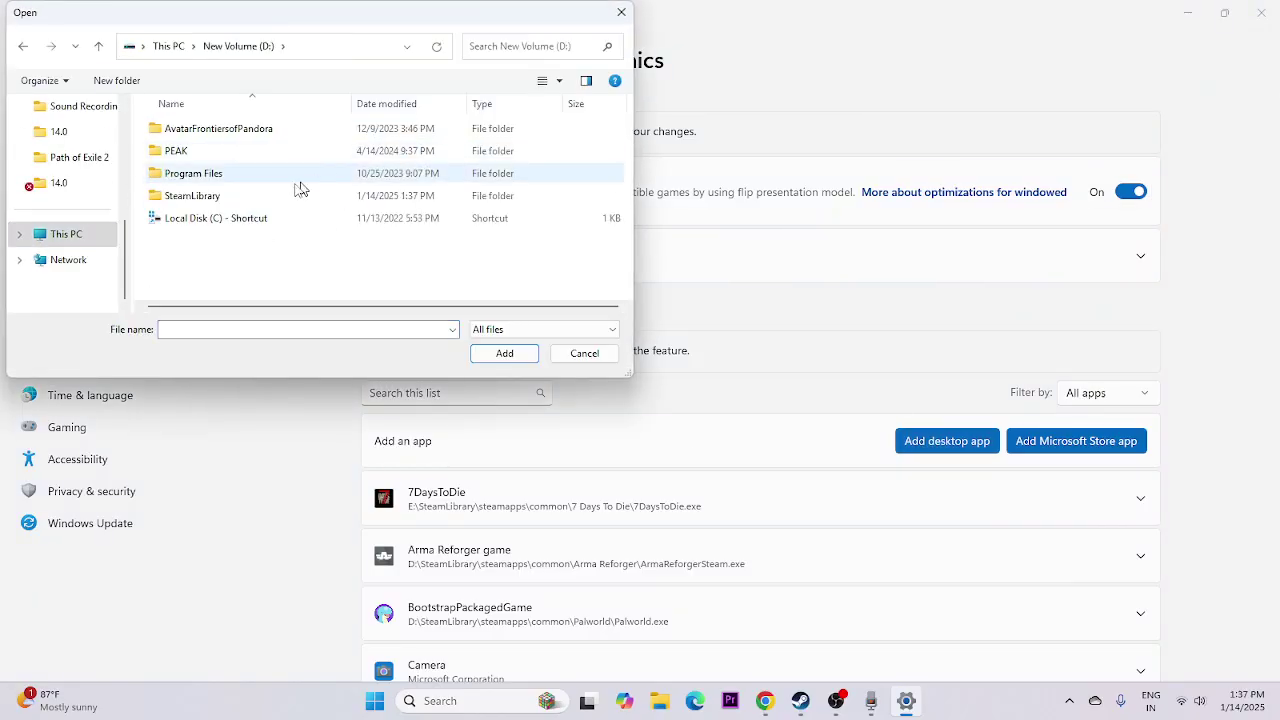
pyautogui.doubleClick(198, 196)
pyautogui.doubleClick(189, 132)
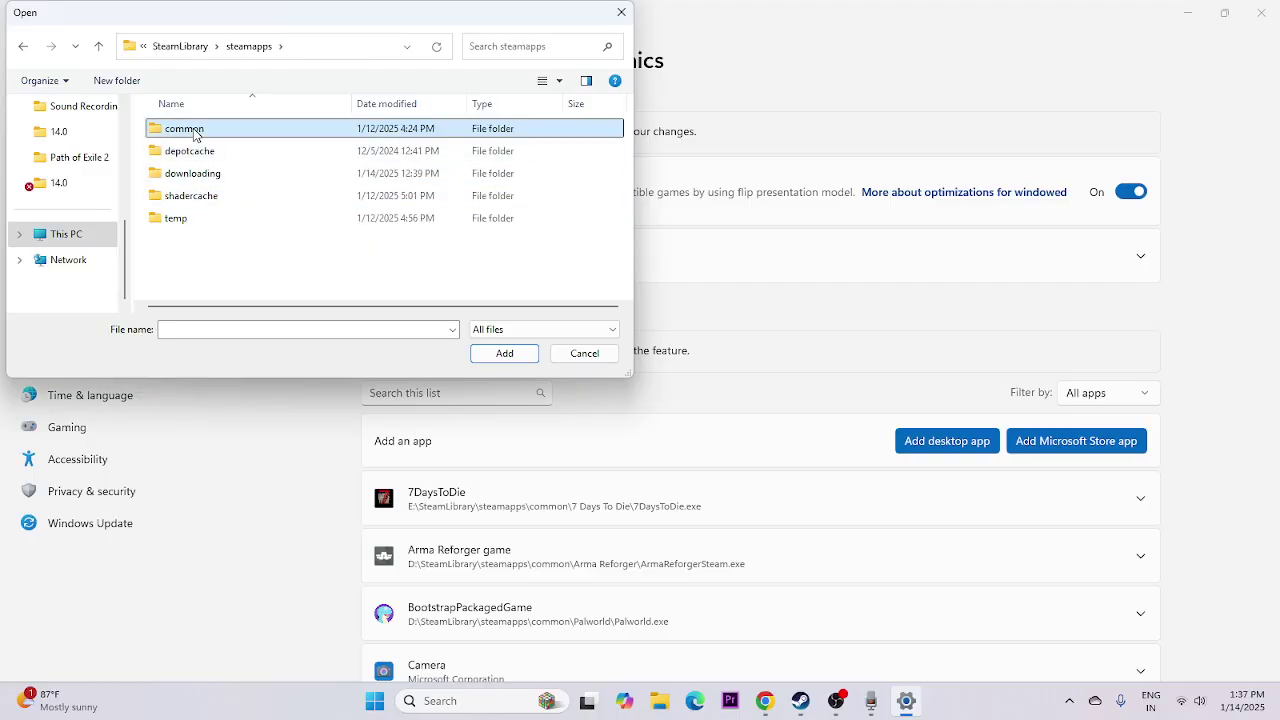
pyautogui.doubleClick(194, 130)
pyautogui.doubleClick(197, 242)
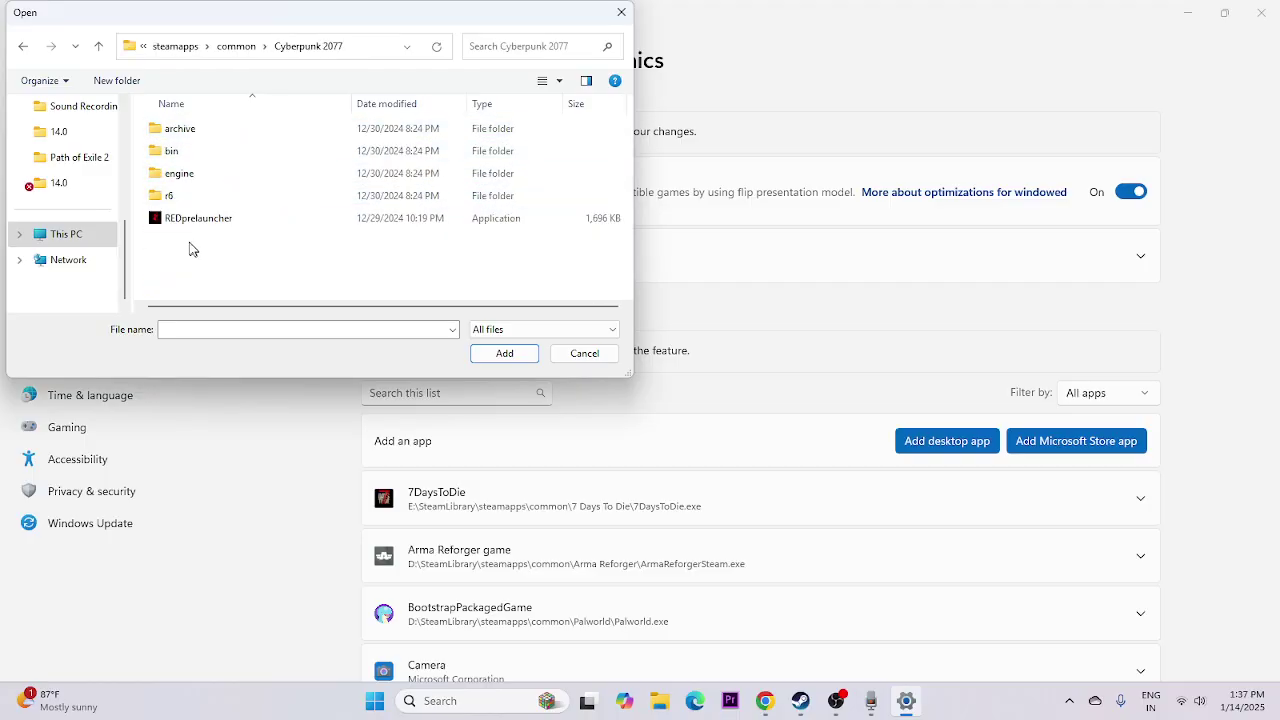
pyautogui.doubleClick(168, 155)
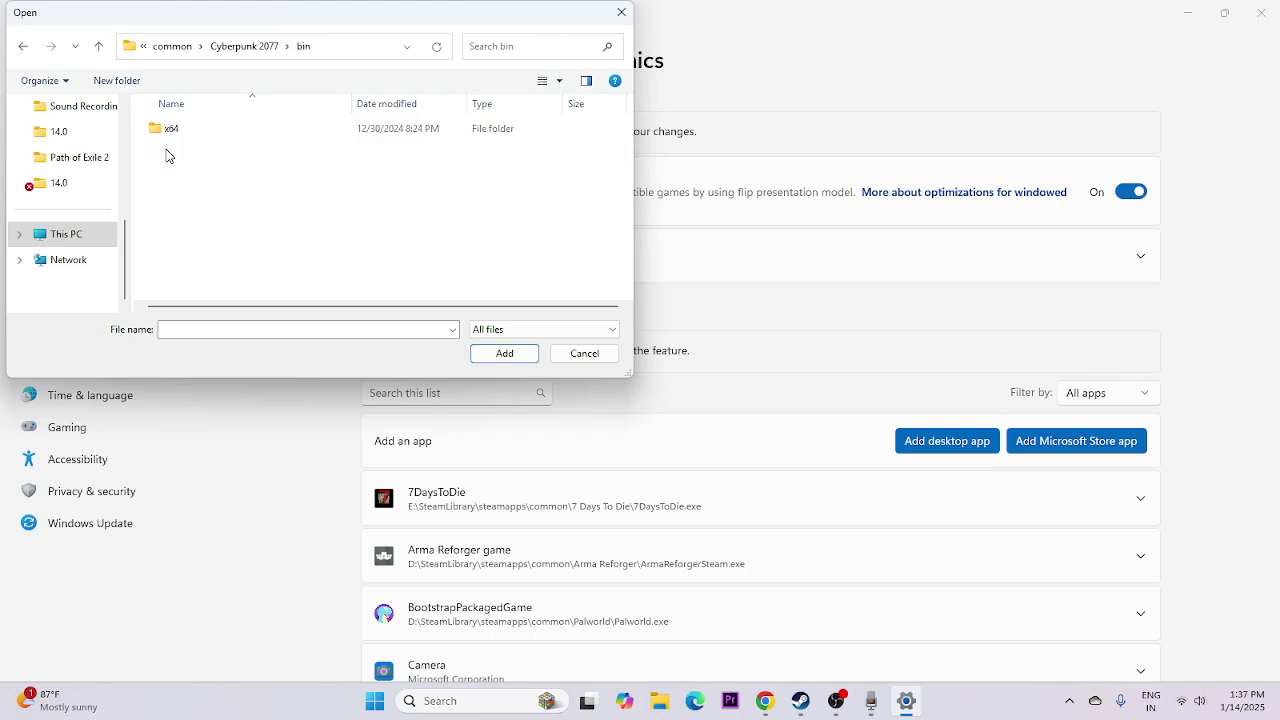
pyautogui.doubleClick(200, 134)
pyautogui.click(208, 175)
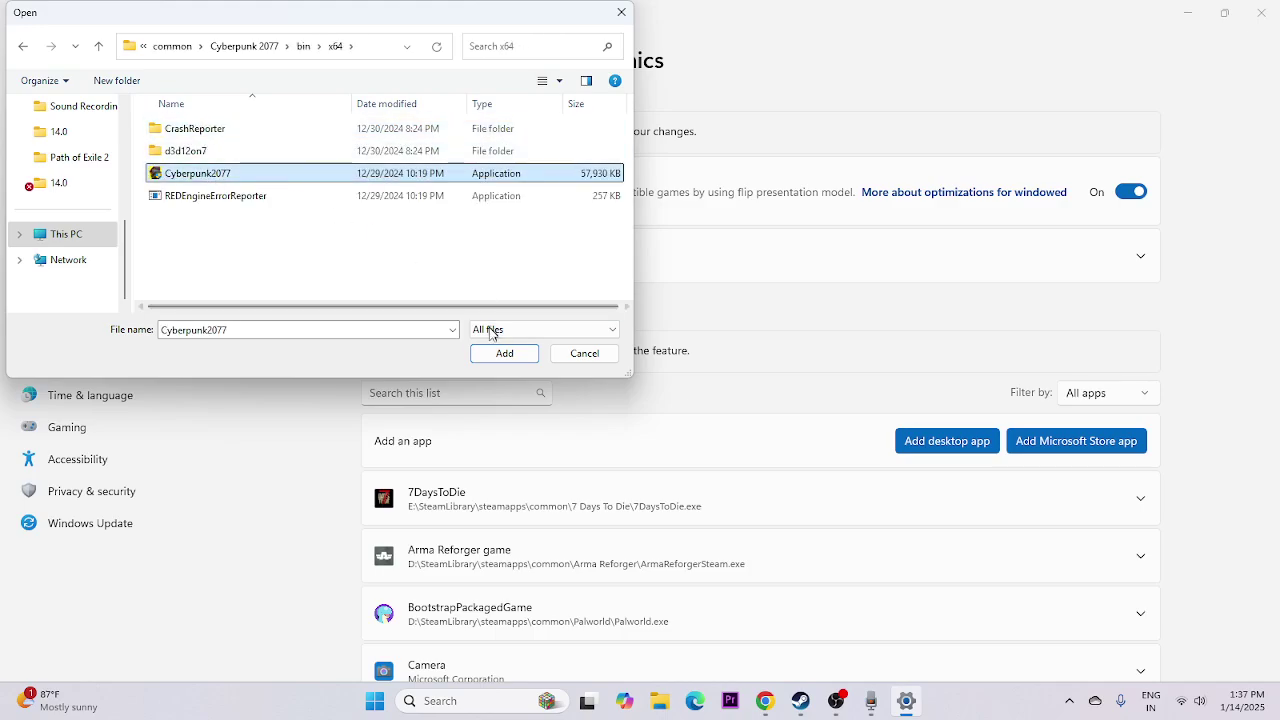
pyautogui.click(490, 355)
# Set Cyberpunk 2077's GPU preference to High Performance (NVIDIA GeForce GTX 1650 SUPER) and close Settings.
pyautogui.scroll(-5, 1266, 391)
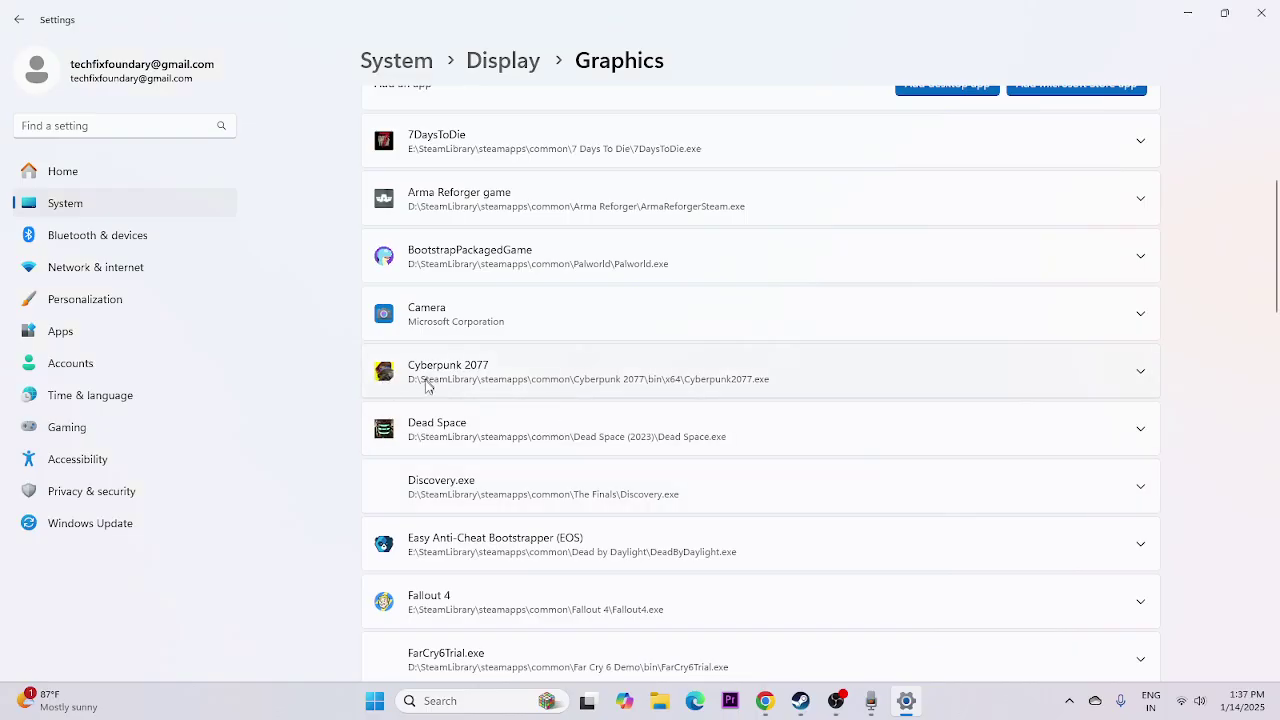
pyautogui.click(1138, 371)
pyautogui.scroll(-1, 449, 341)
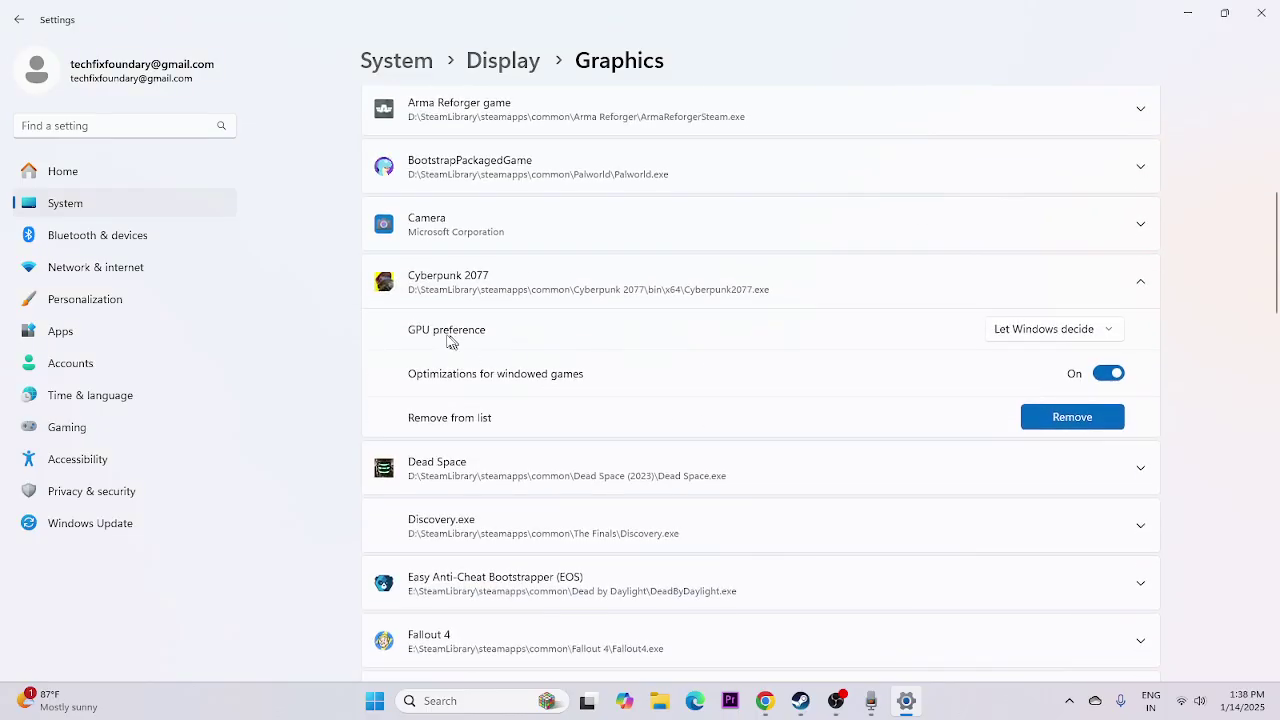
pyautogui.click(1112, 336)
pyautogui.click(1090, 388)
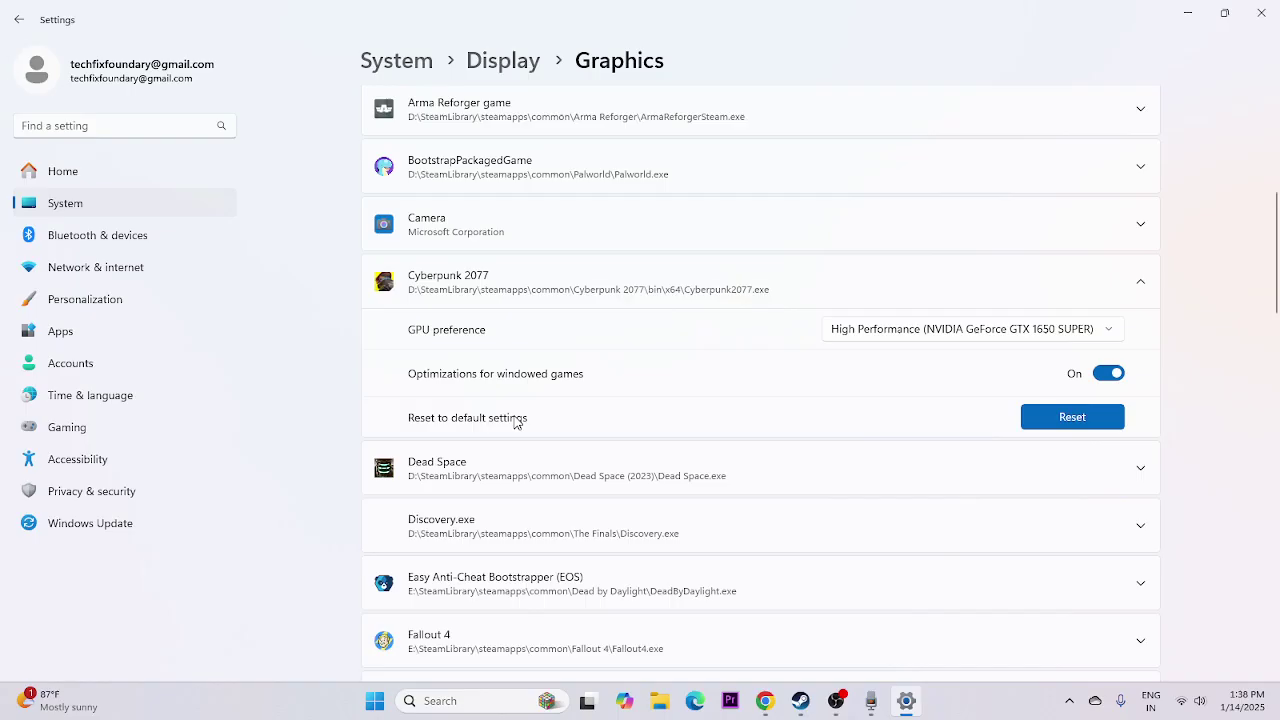
pyautogui.click(1261, 12)
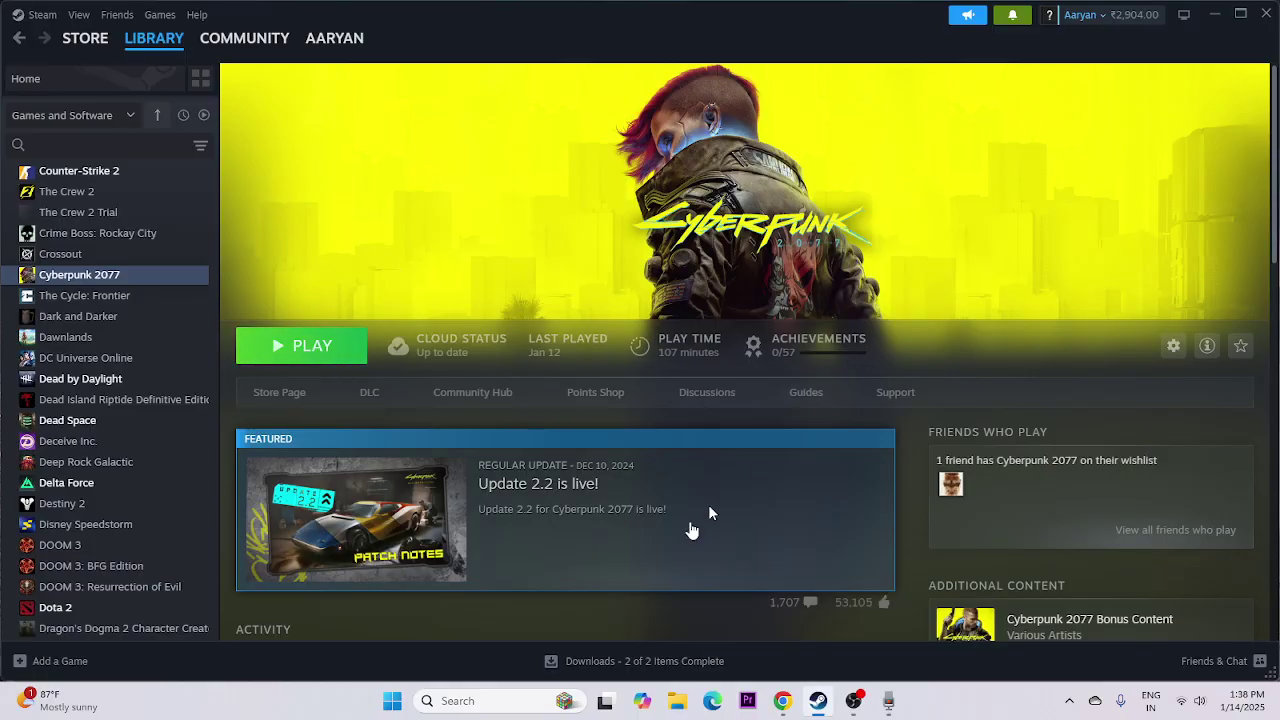
# Search for 'VIEW' and open the advanced system settings.
pyautogui.click(470, 700)
pyautogui.write('V')
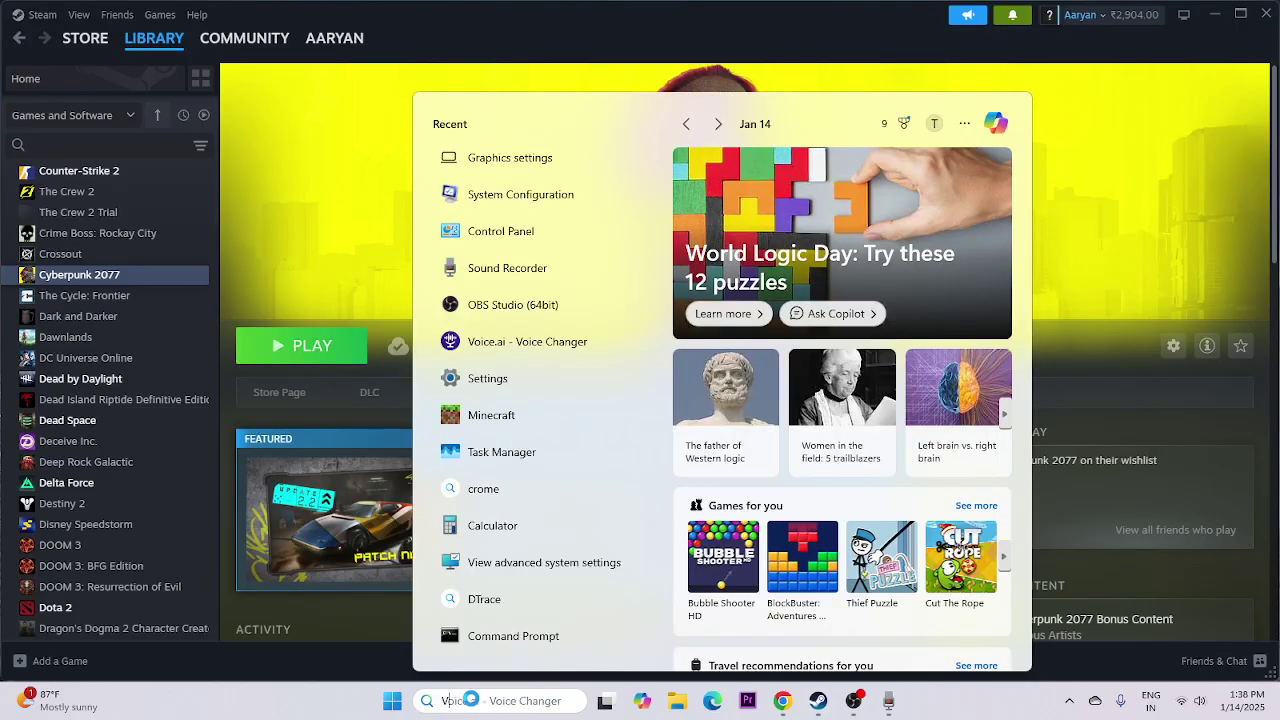
pyautogui.write('IEWW')
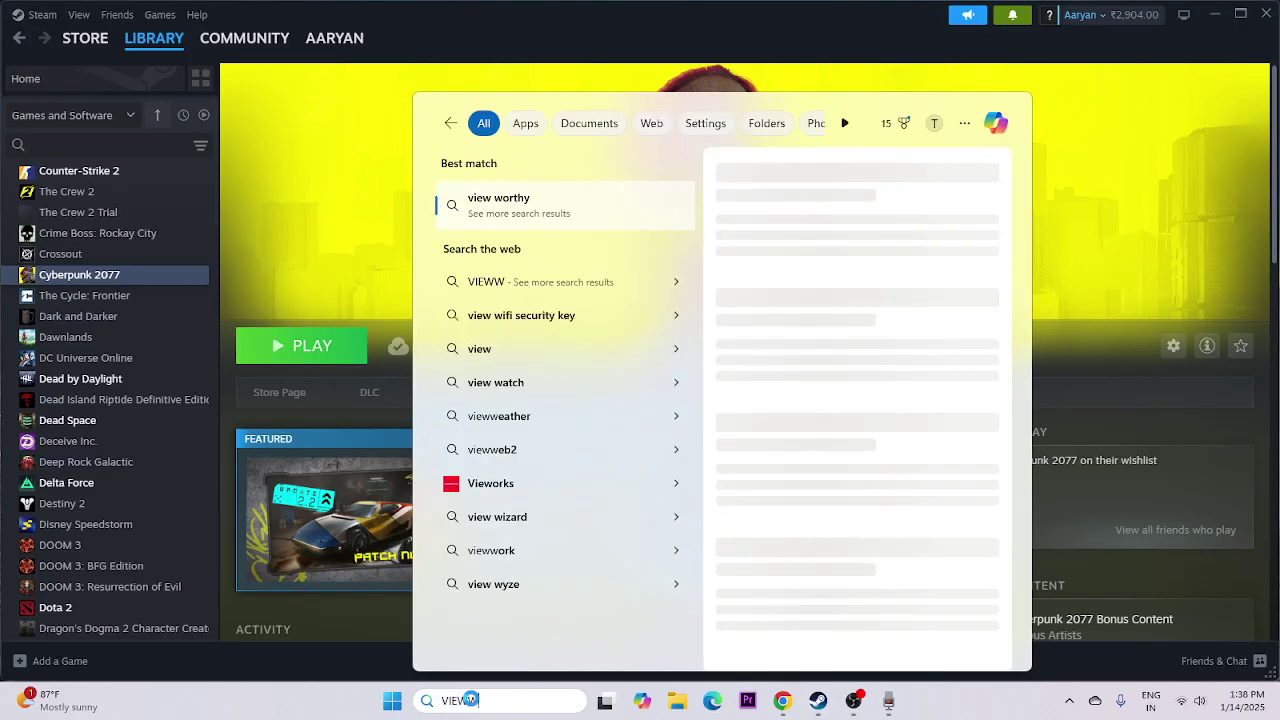
pyautogui.press('BackSpace')
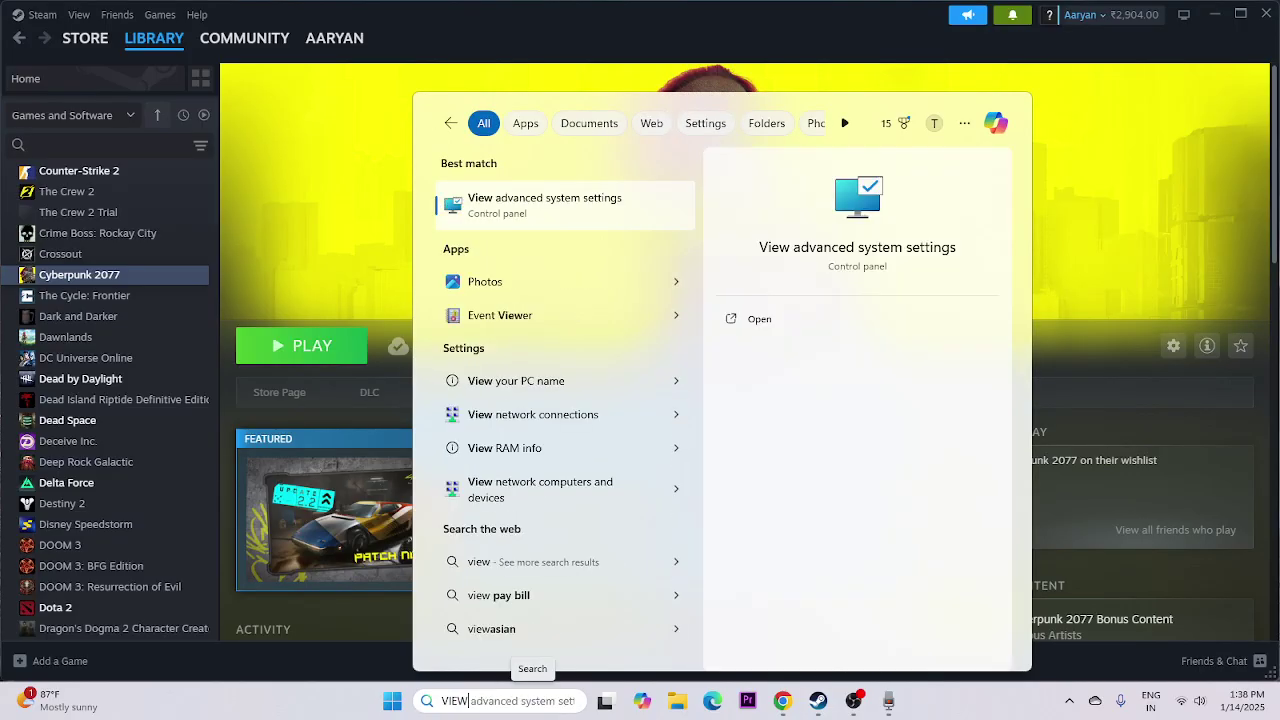
pyautogui.click(629, 210)
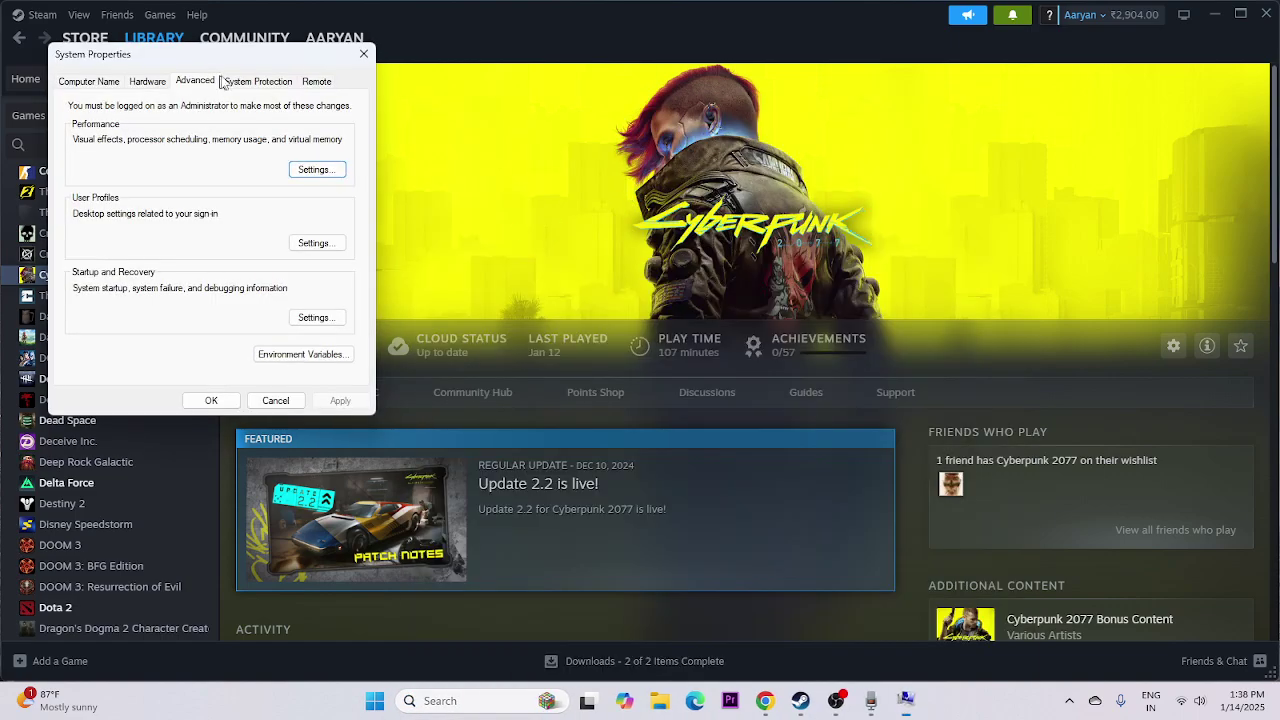
# In Virtual Memory, switch drive D: to Custom size, then search 'CAL' for Calculator.
pyautogui.click(314, 170)
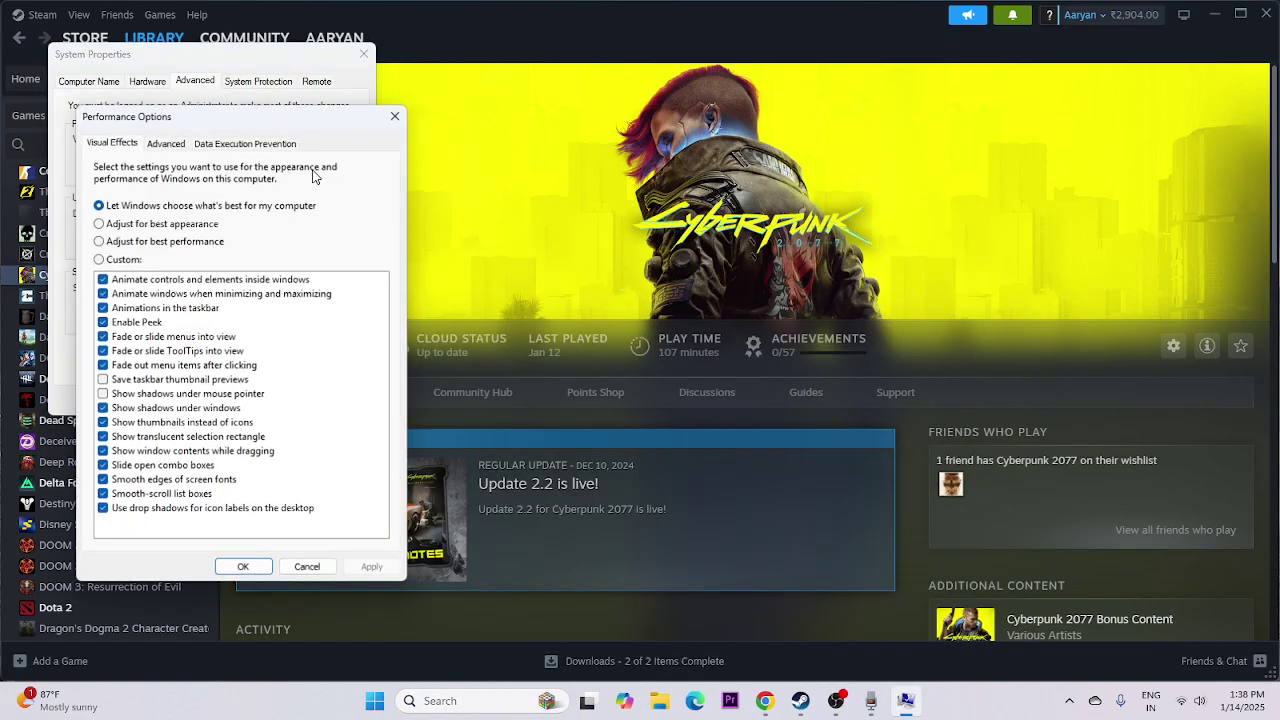
pyautogui.click(166, 142)
pyautogui.click(330, 347)
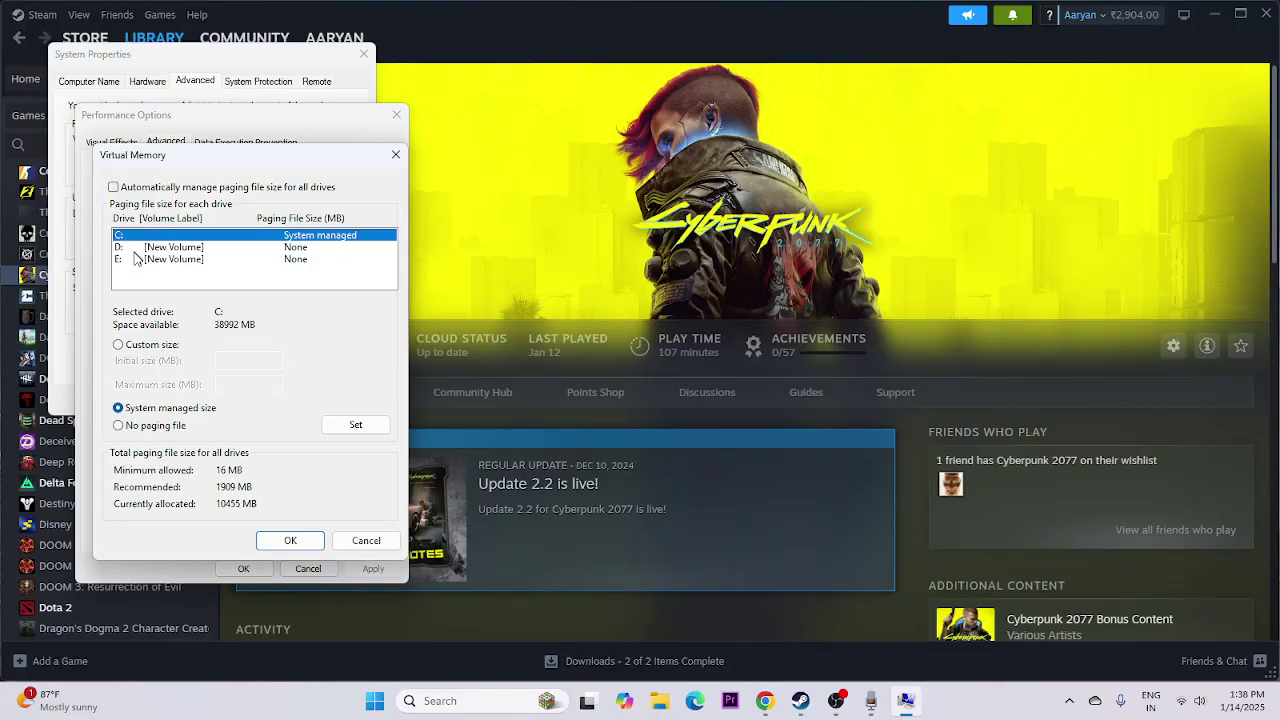
pyautogui.click(120, 248)
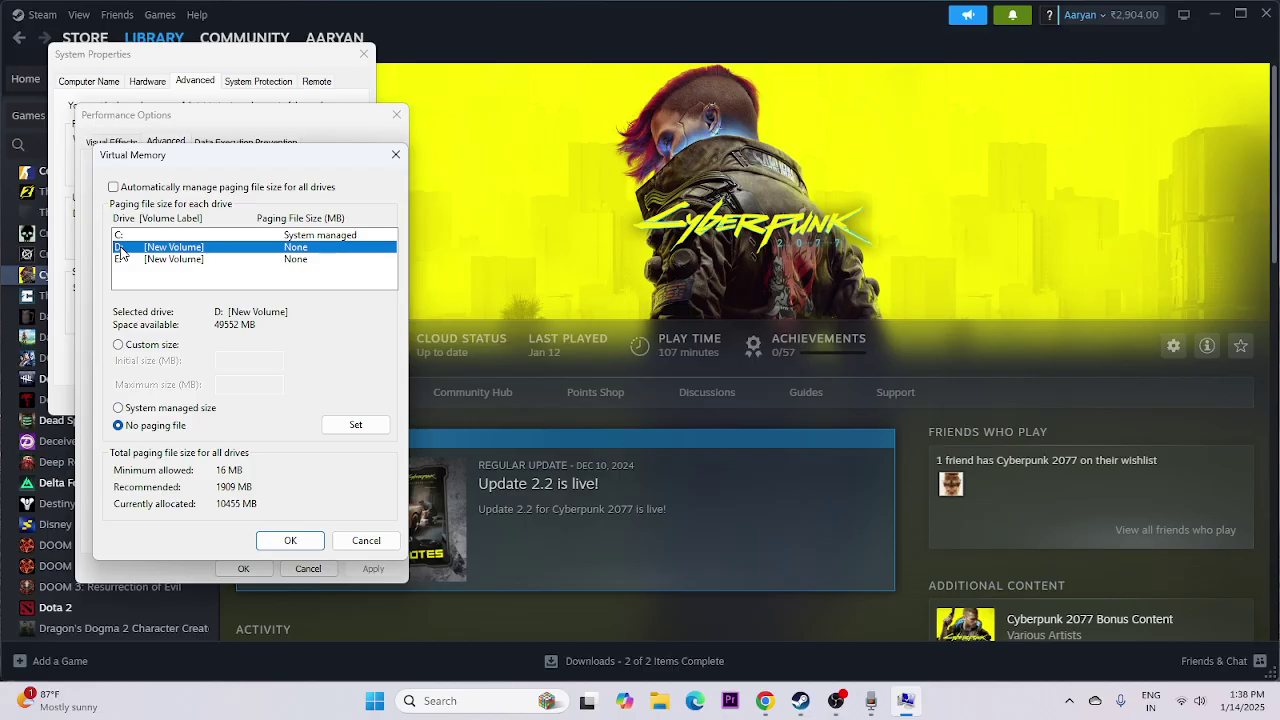
pyautogui.click(119, 345)
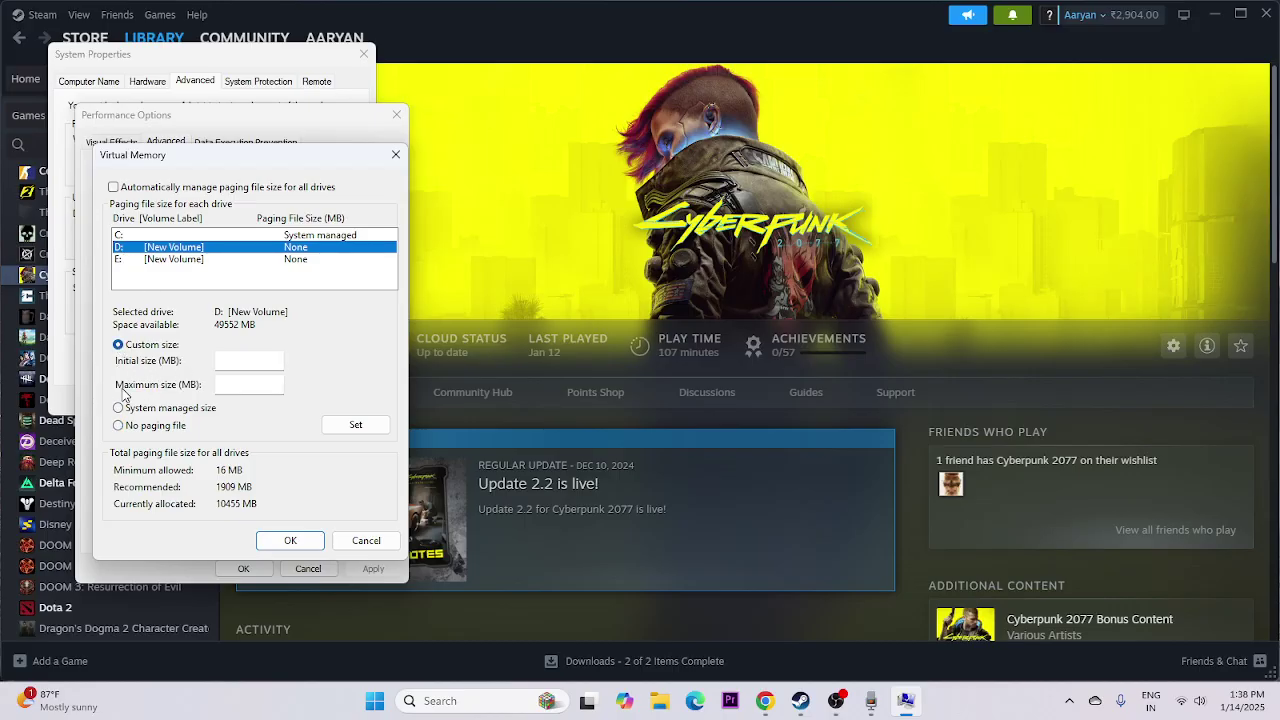
pyautogui.click(440, 700)
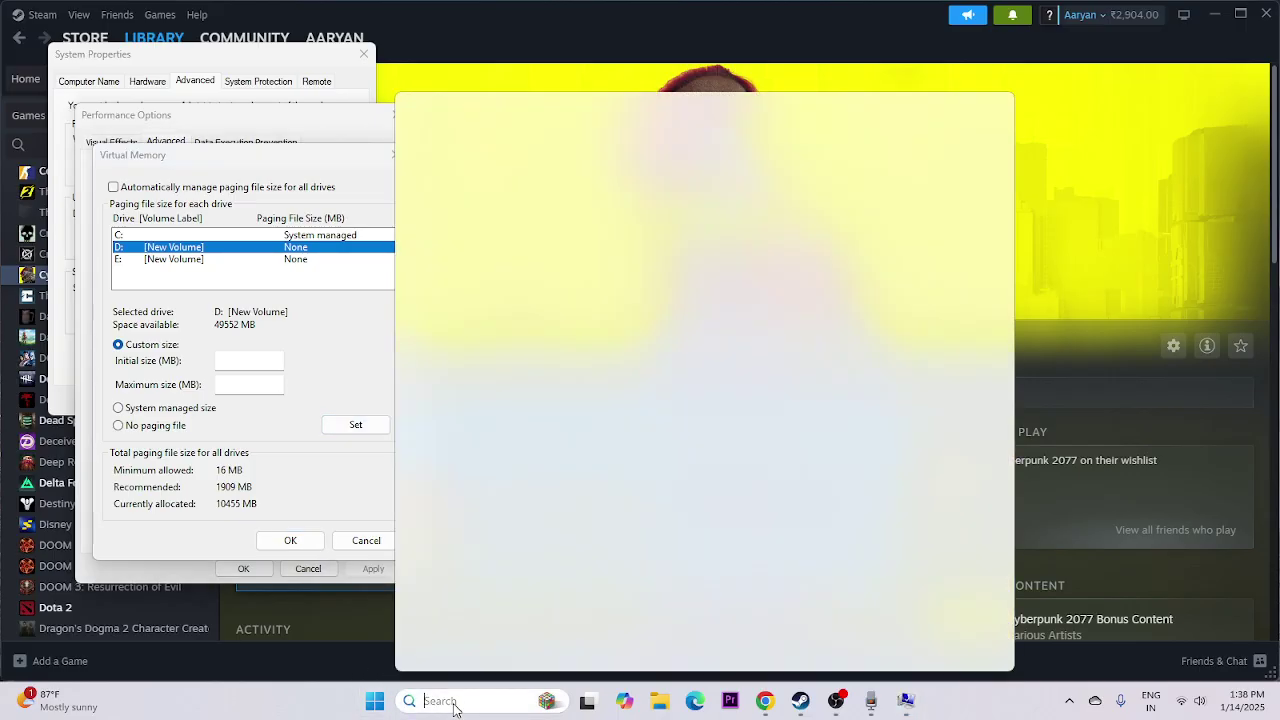
pyautogui.write('CAL')
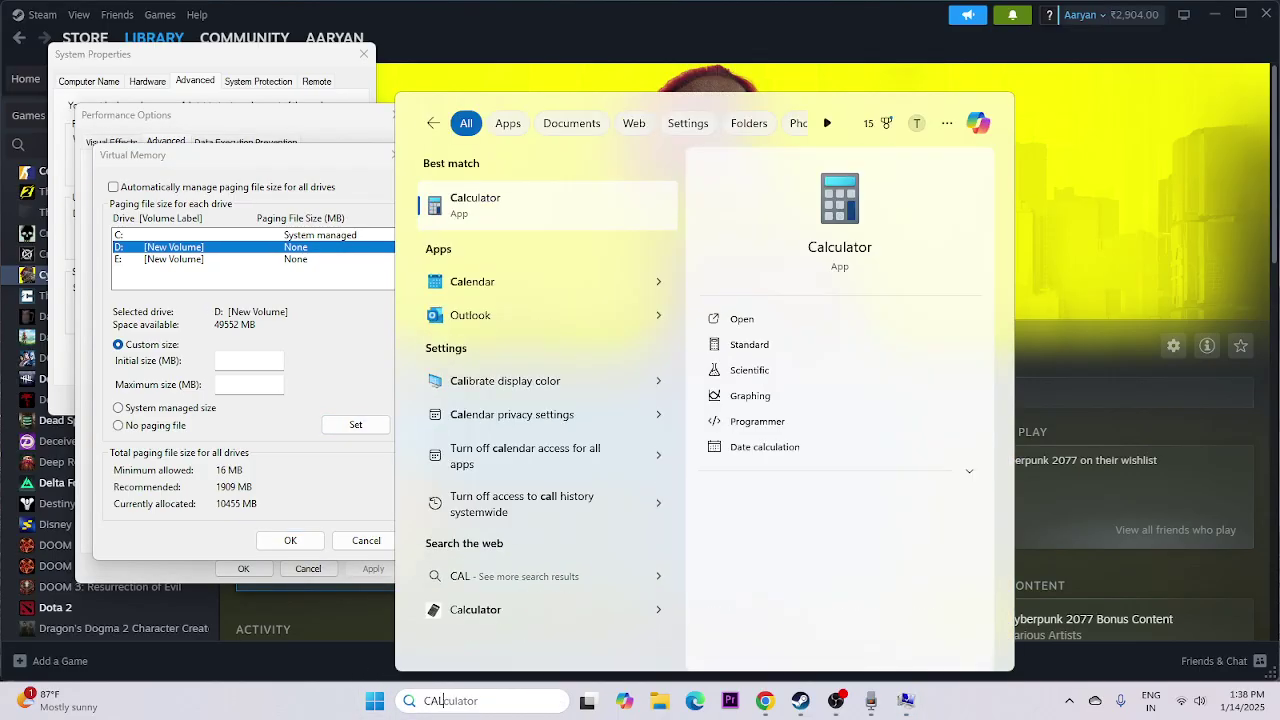
# Open Calculator and compute 16 × 1024 × 1.5 = 24,576.
pyautogui.click(518, 208)
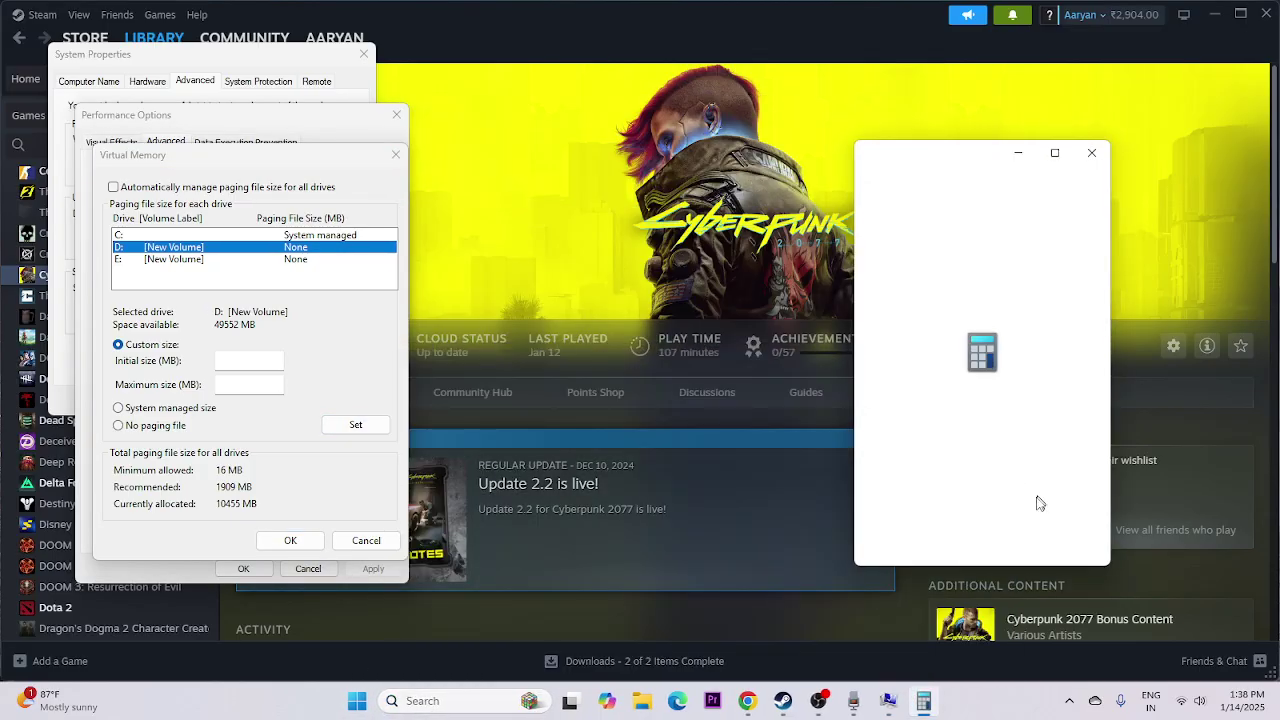
pyautogui.click(886, 500)
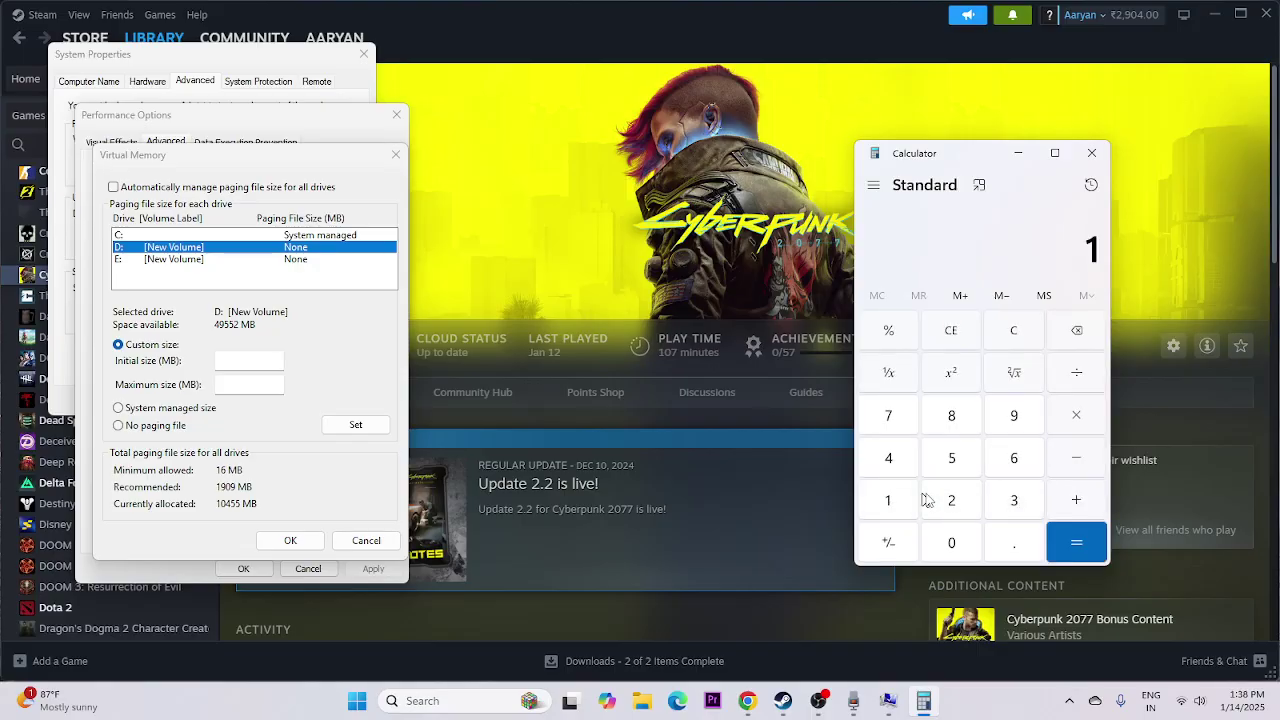
pyautogui.click(1016, 462)
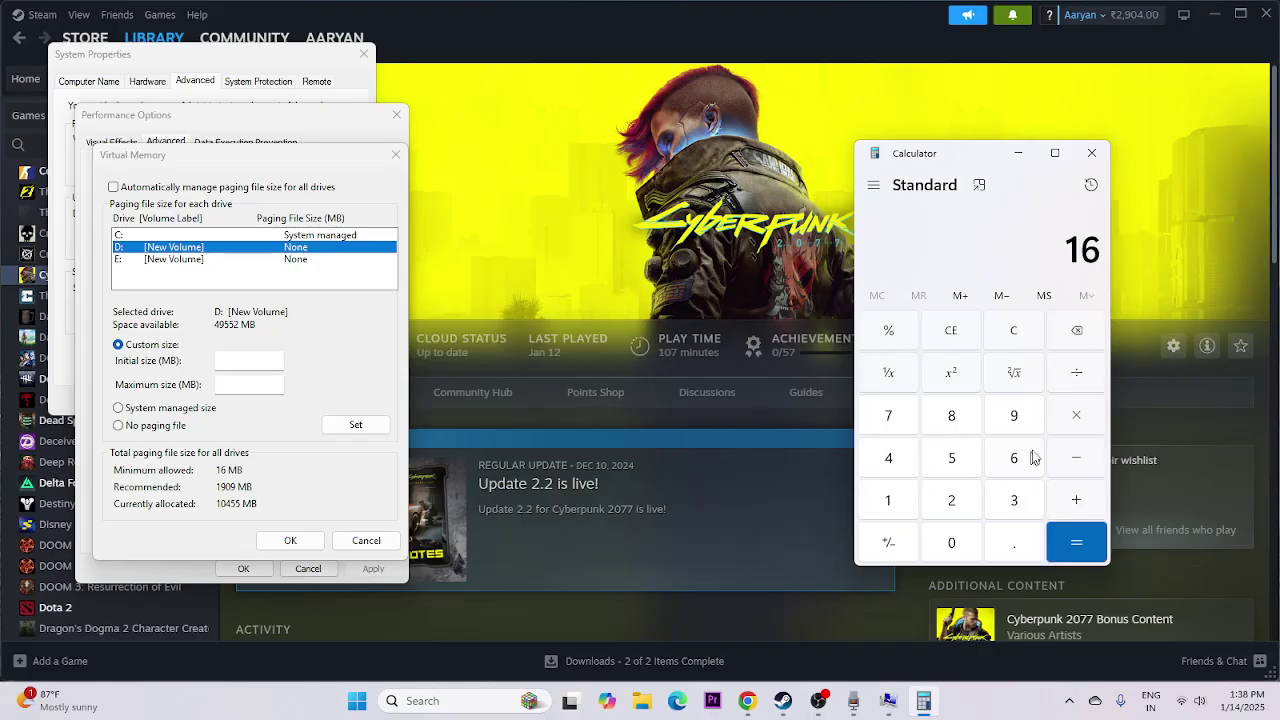
pyautogui.click(890, 505)
pyautogui.click(951, 542)
pyautogui.click(951, 500)
pyautogui.click(888, 458)
pyautogui.click(1078, 545)
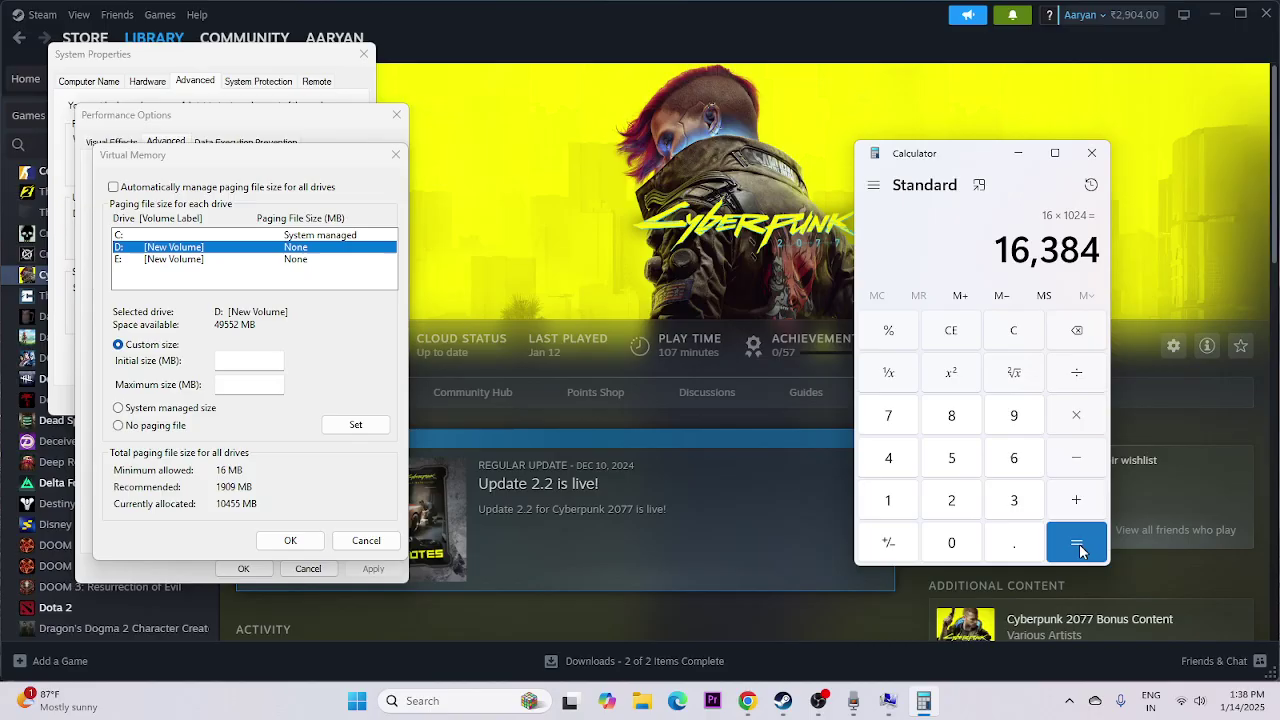
pyautogui.click(1076, 415)
pyautogui.click(887, 500)
pyautogui.press('.')
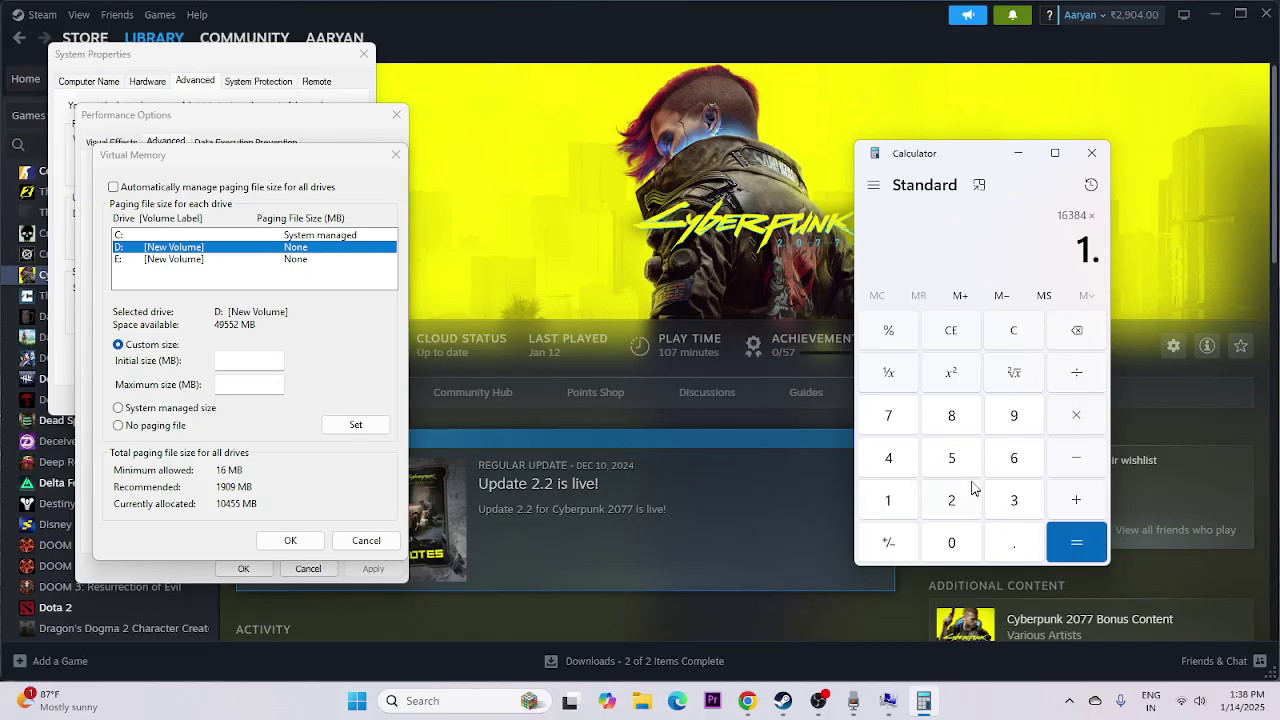
pyautogui.press('5')
pyautogui.press('Return')
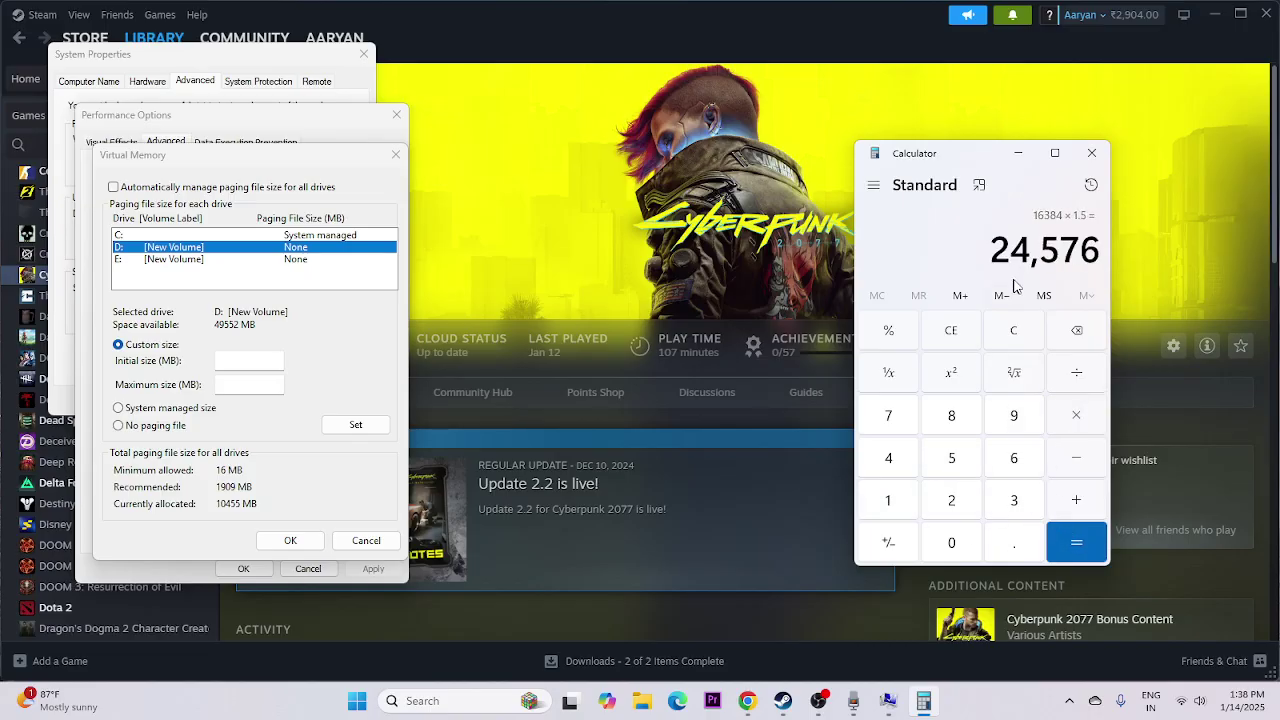
# Copy 24,576 into drive D:'s Initial size field.
pyautogui.moveTo(990, 250); pyautogui.dragTo(1100, 252)
pyautogui.rightClick(1090, 255)
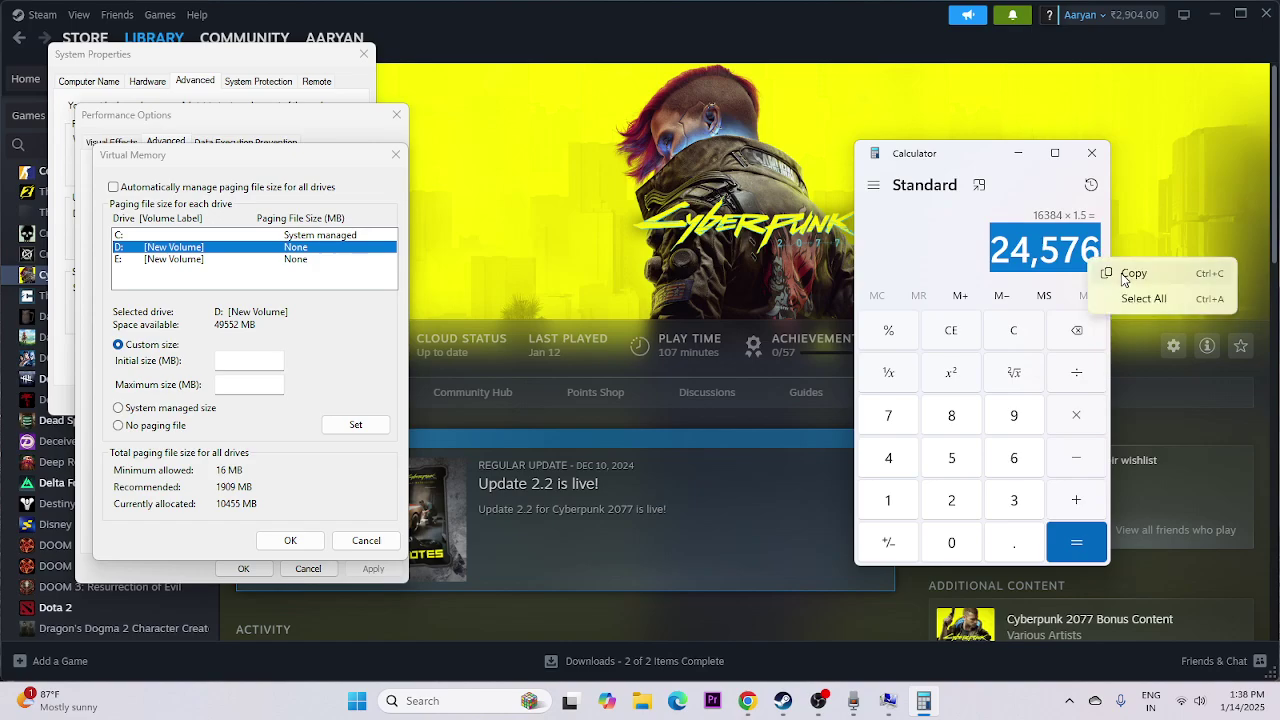
pyautogui.click(1120, 268)
pyautogui.rightClick(272, 360)
pyautogui.click(290, 420)
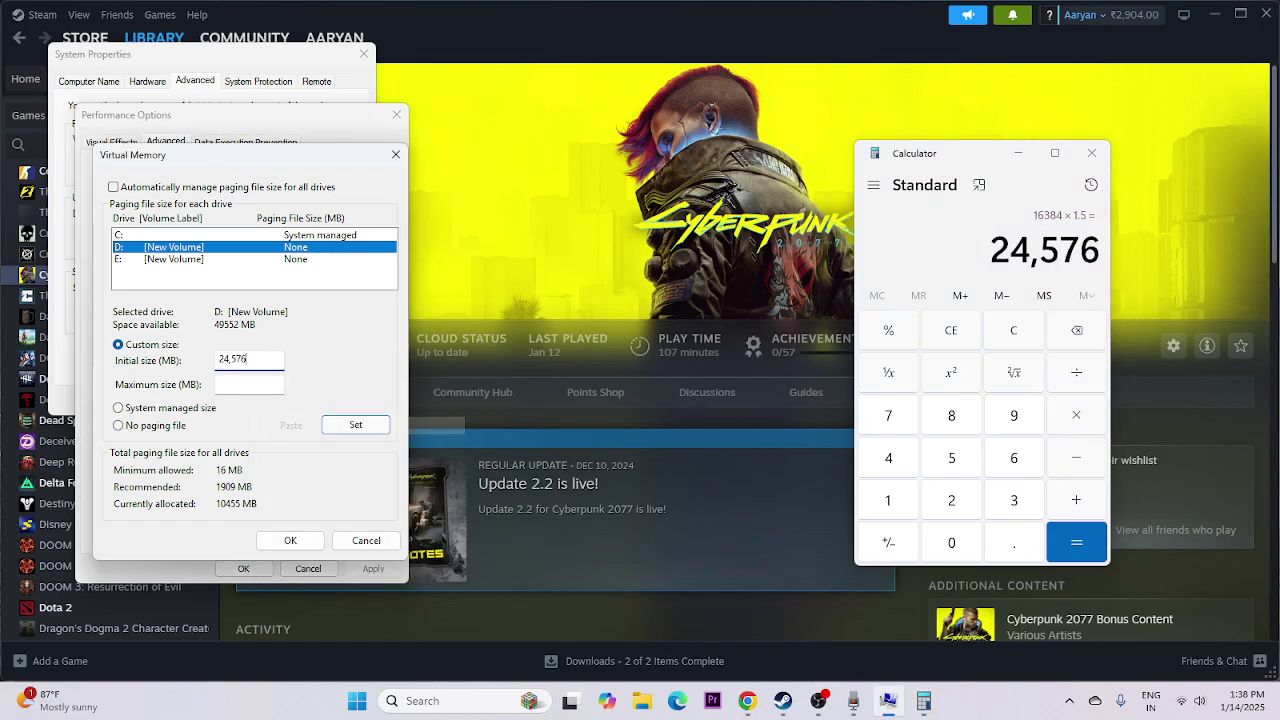
pyautogui.press('Tab')
# Clear Calculator and compute 16 × 1024 × 3 = 49,152.
pyautogui.click(976, 332)
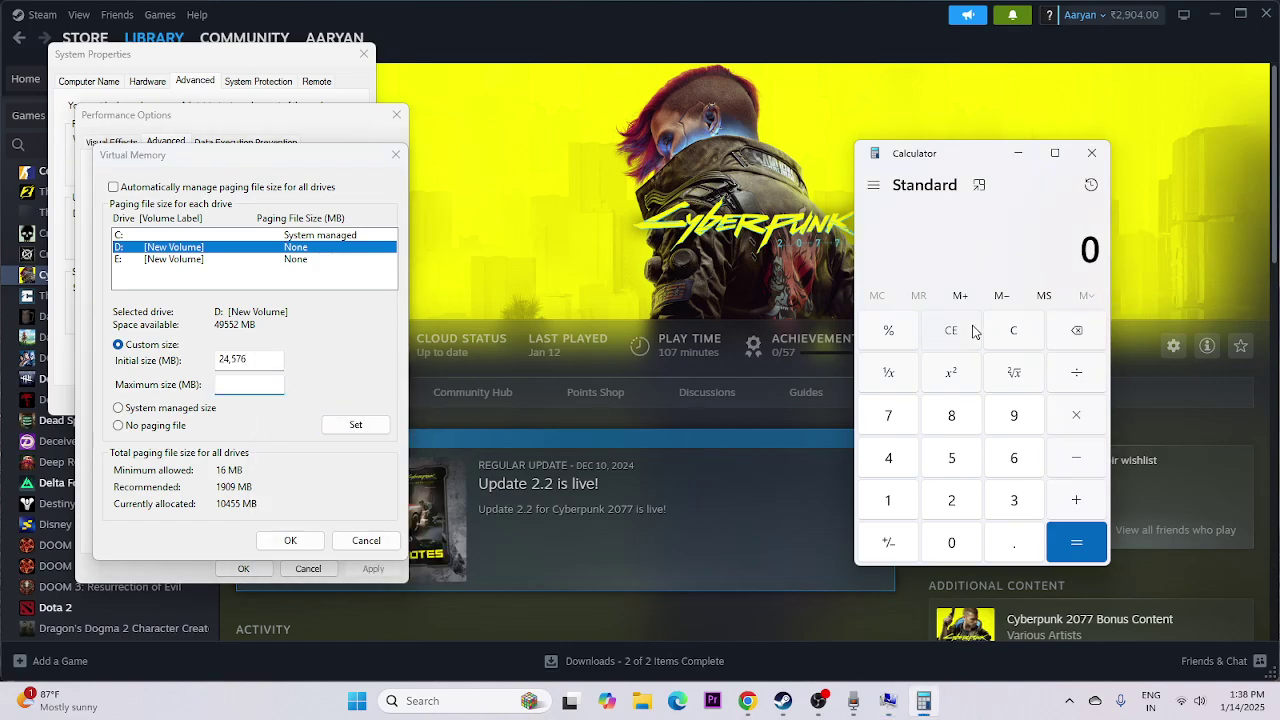
pyautogui.click(886, 510)
pyautogui.click(1014, 458)
pyautogui.click(887, 500)
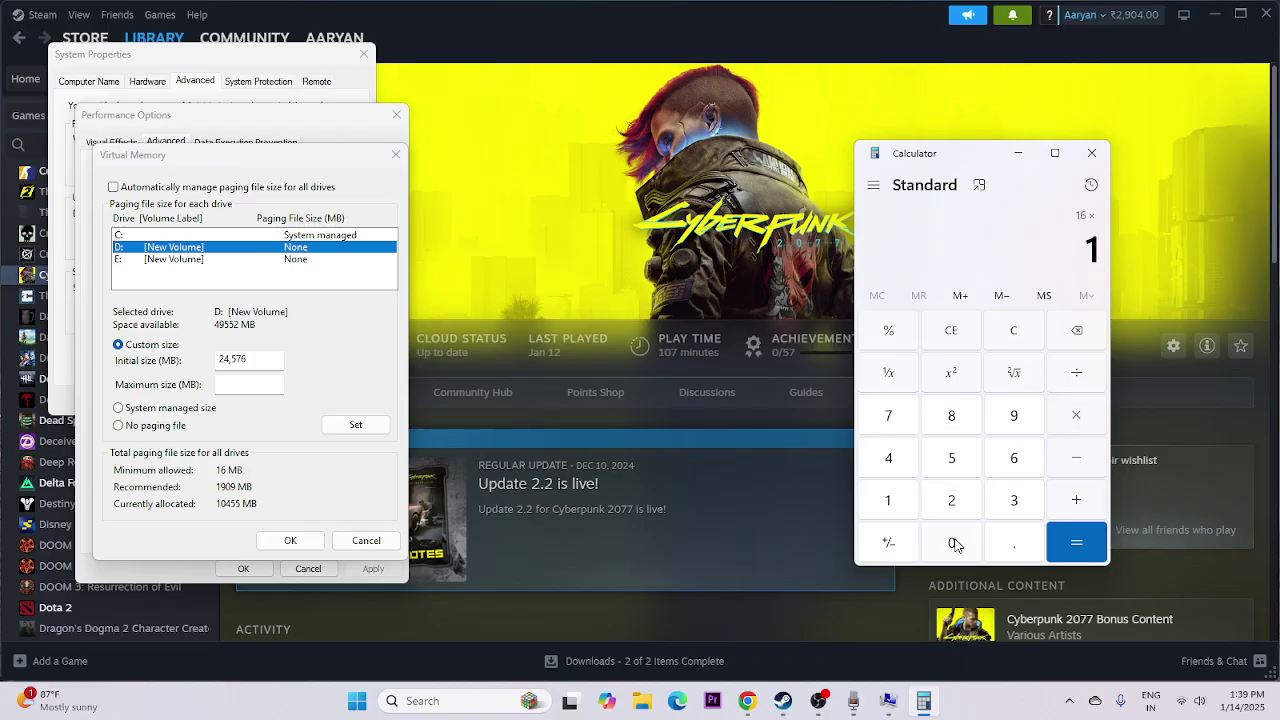
pyautogui.click(951, 542)
pyautogui.click(951, 500)
pyautogui.click(888, 458)
pyautogui.click(1076, 542)
pyautogui.click(1076, 415)
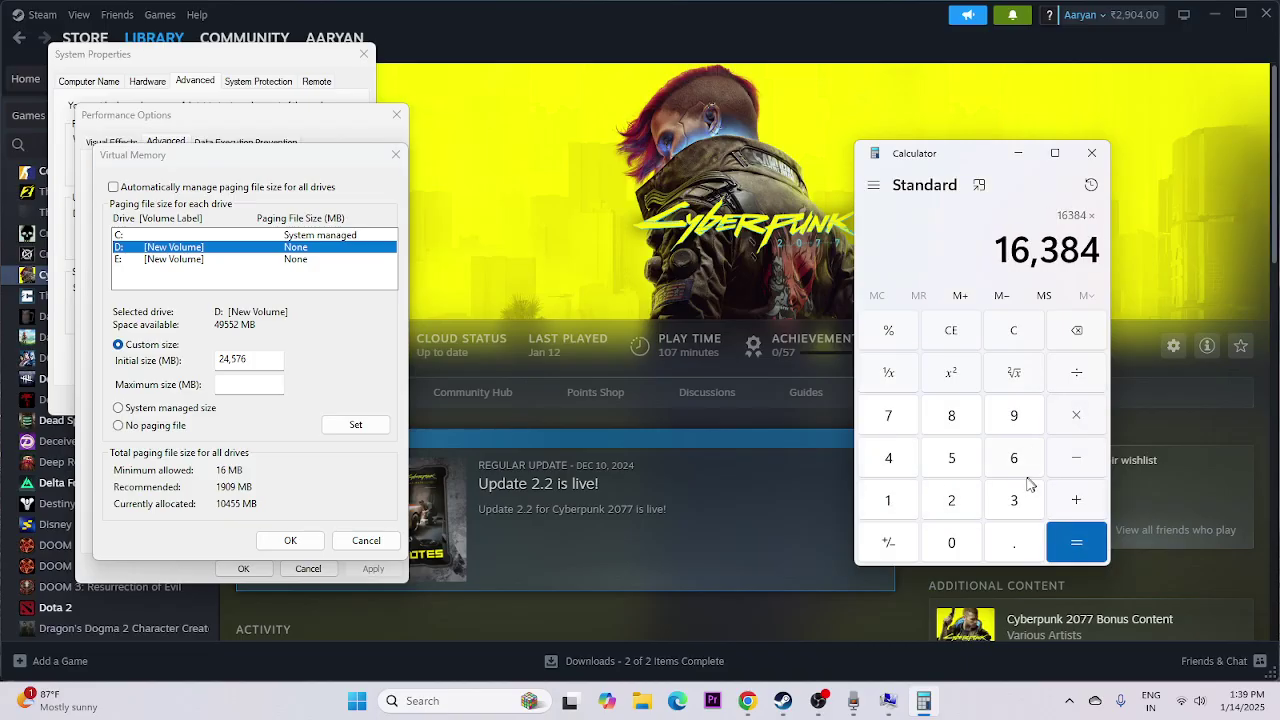
pyautogui.click(1014, 500)
pyautogui.click(1076, 542)
# Copy 49,152 into the Maximum size field.
pyautogui.moveTo(996, 250); pyautogui.dragTo(1100, 250)
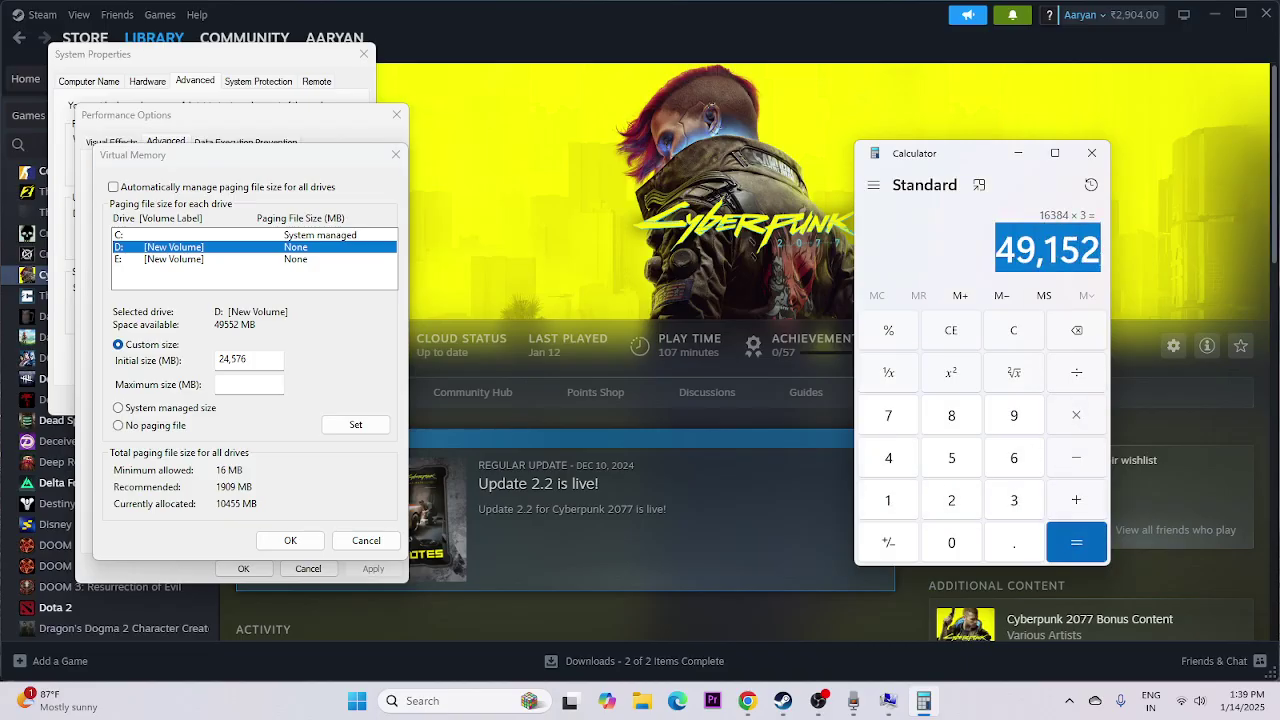
pyautogui.rightClick(1092, 258)
pyautogui.click(1110, 275)
pyautogui.rightClick(250, 384)
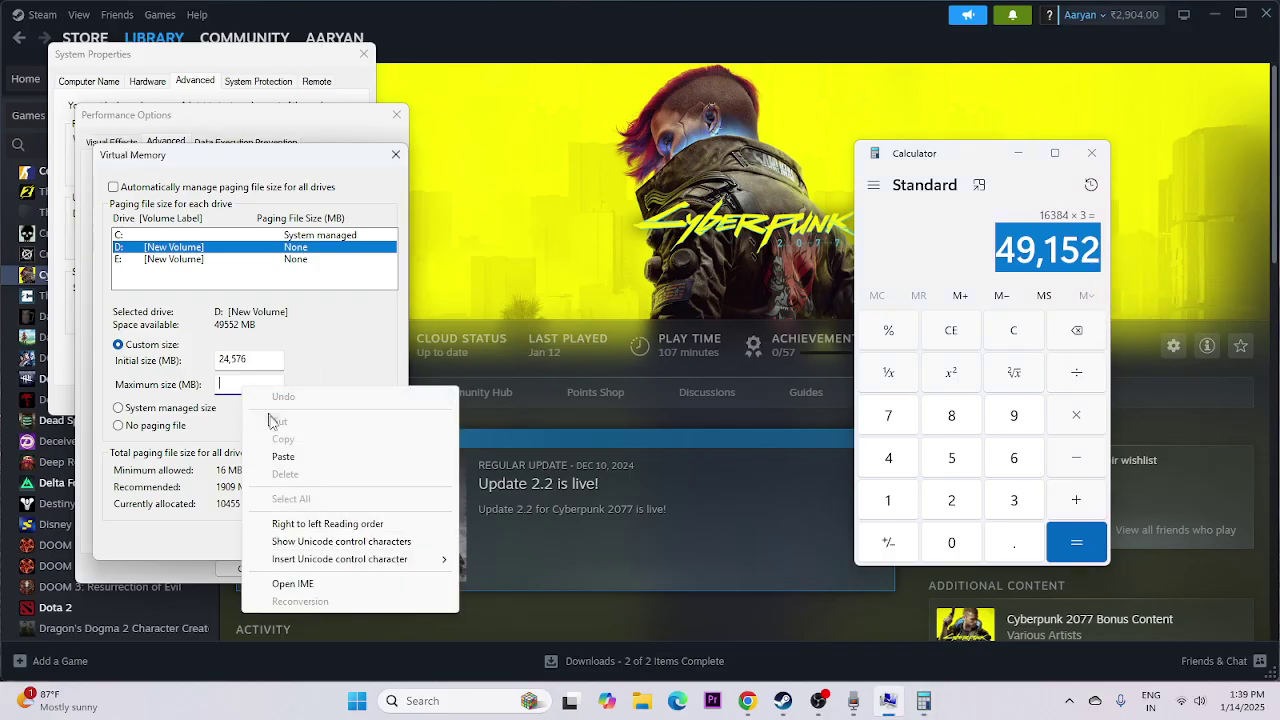
pyautogui.click(282, 456)
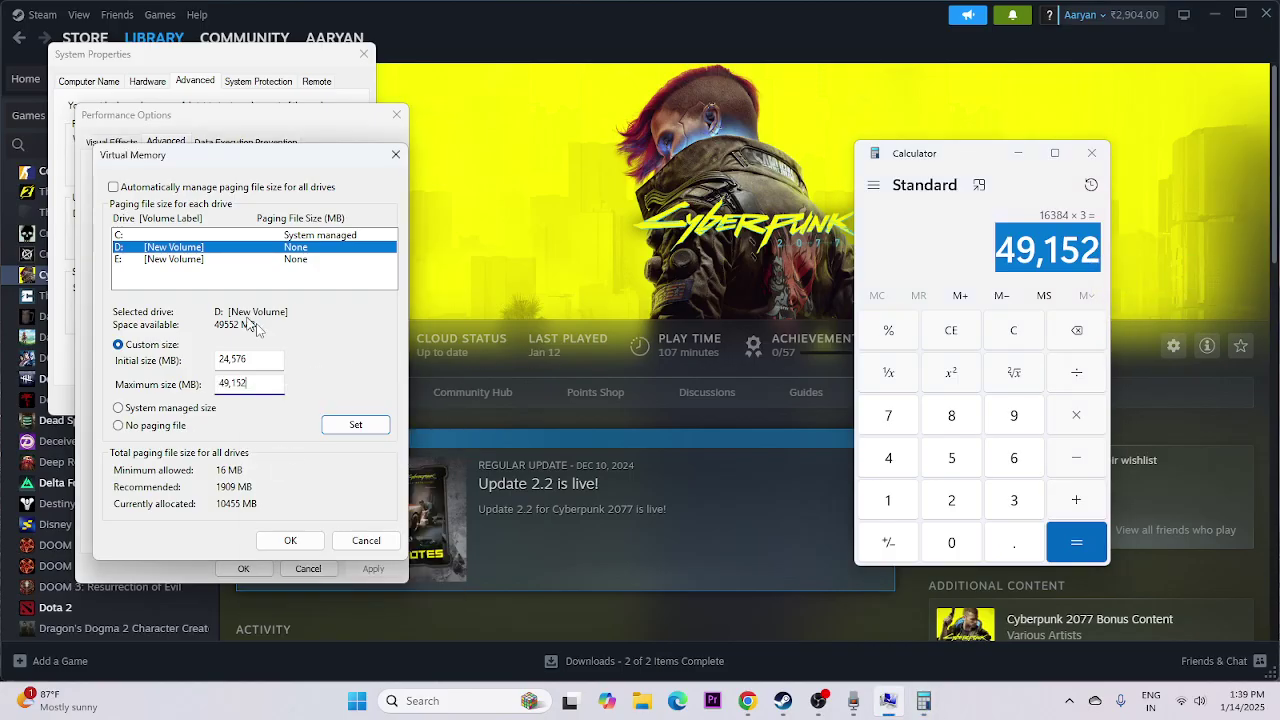
# Confirm the new paging file sizes and close System Properties and Calculator.
pyautogui.click(290, 540)
pyautogui.click(243, 568)
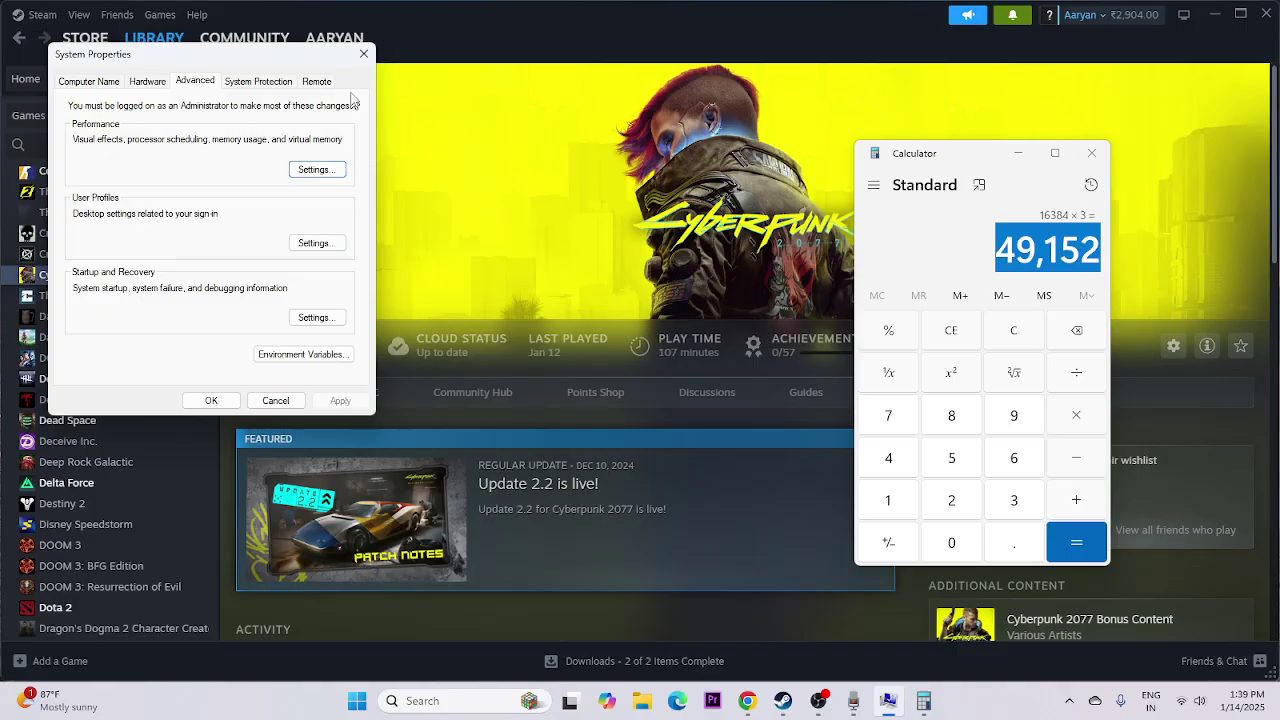
pyautogui.click(363, 53)
pyautogui.click(1092, 153)
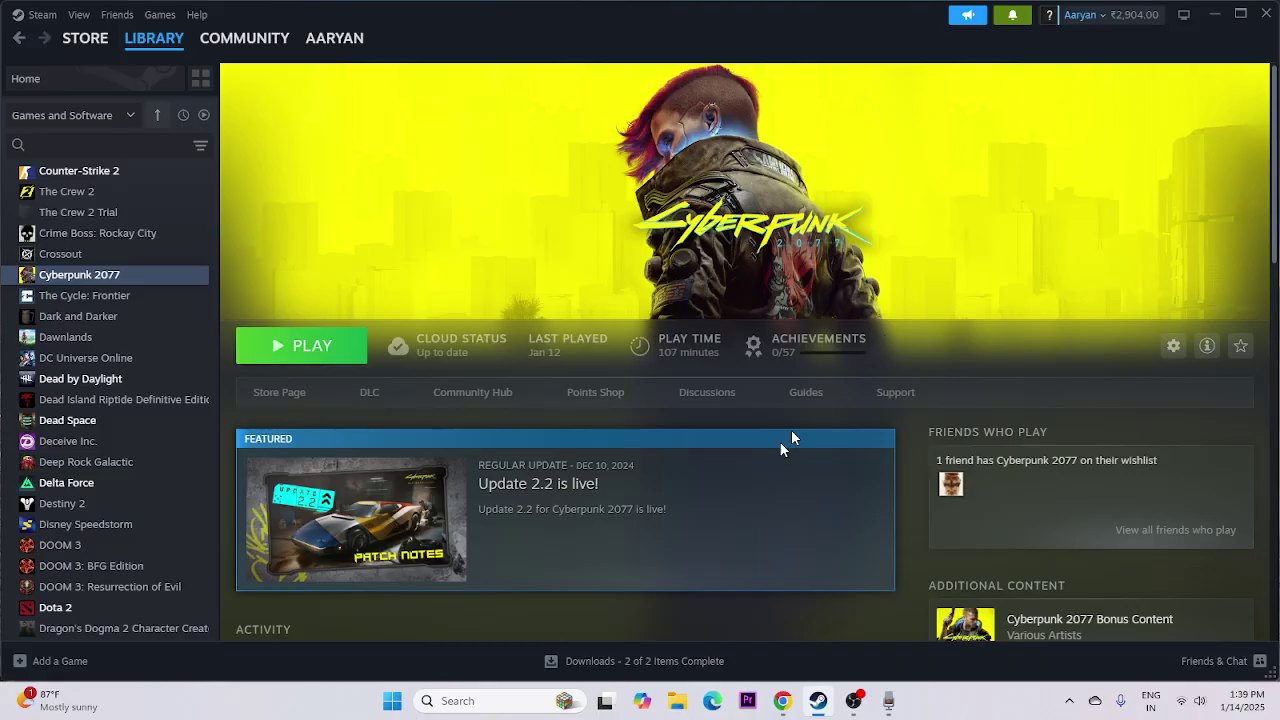
# Open Settings via a 'set' search, confirm Windows Update reports up to date, then close it.
pyautogui.click(470, 701)
pyautogui.write('s')
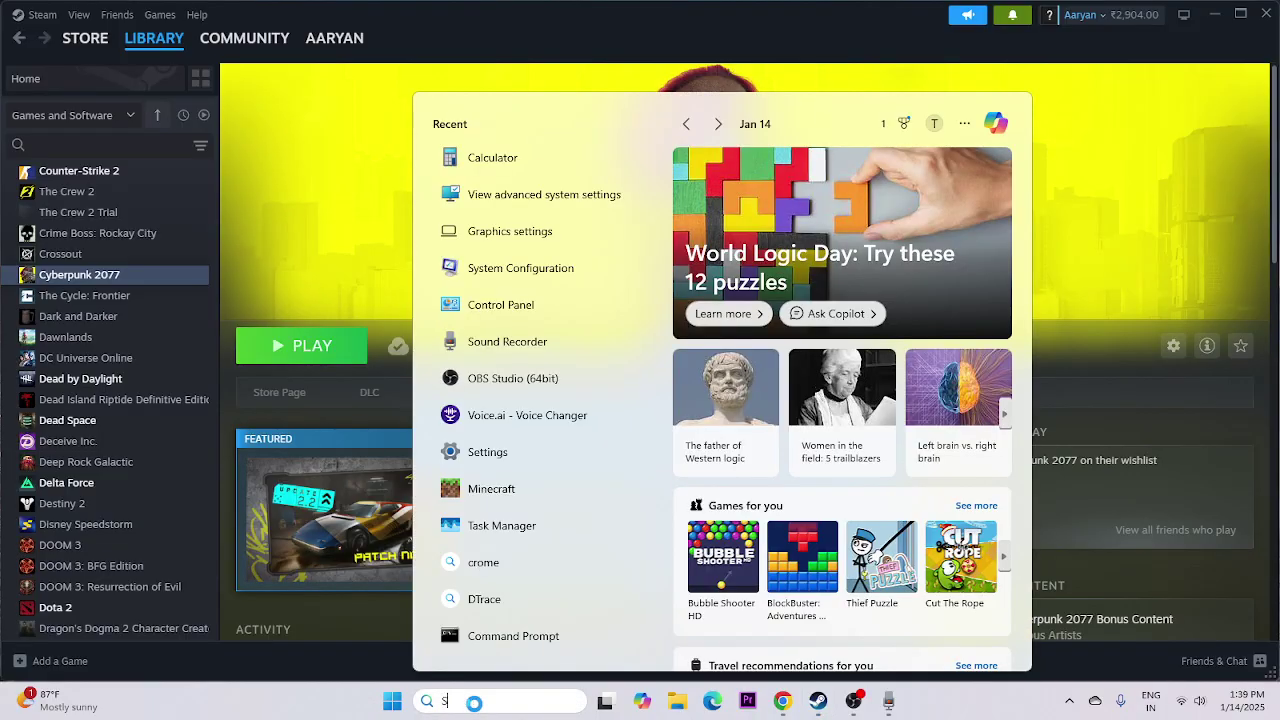
pyautogui.write('et')
pyautogui.press('Return')
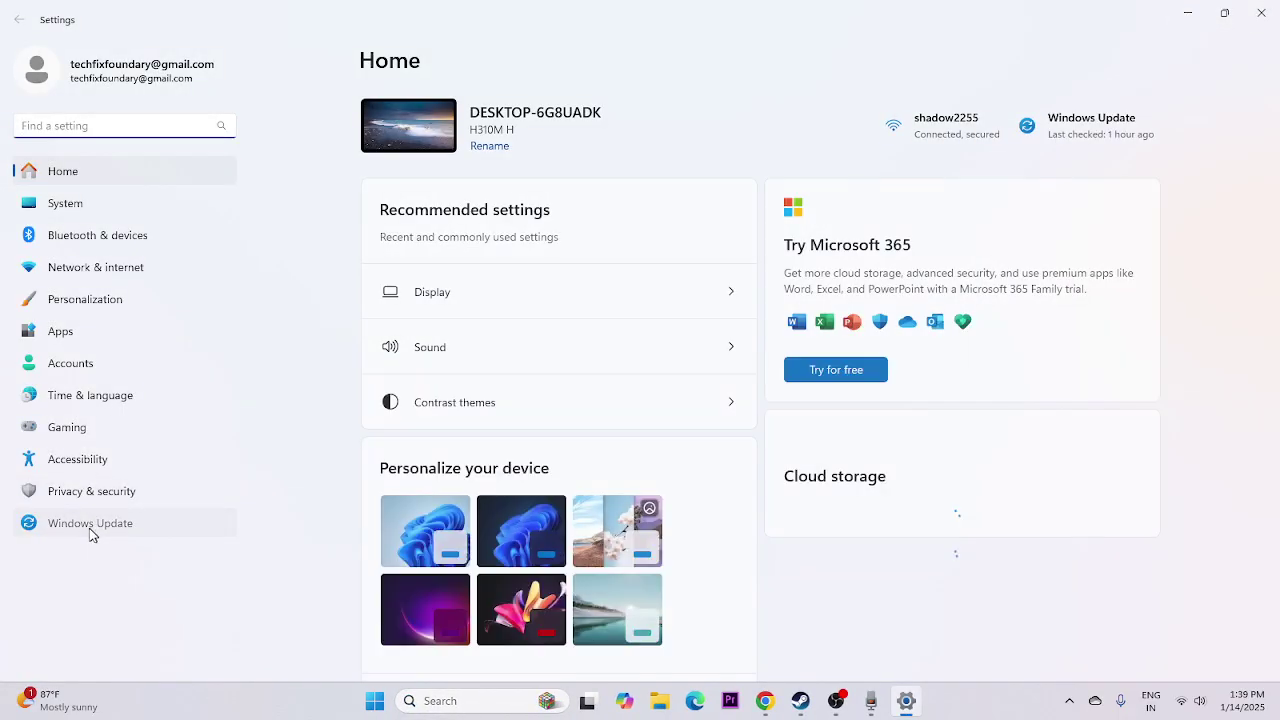
pyautogui.click(90, 523)
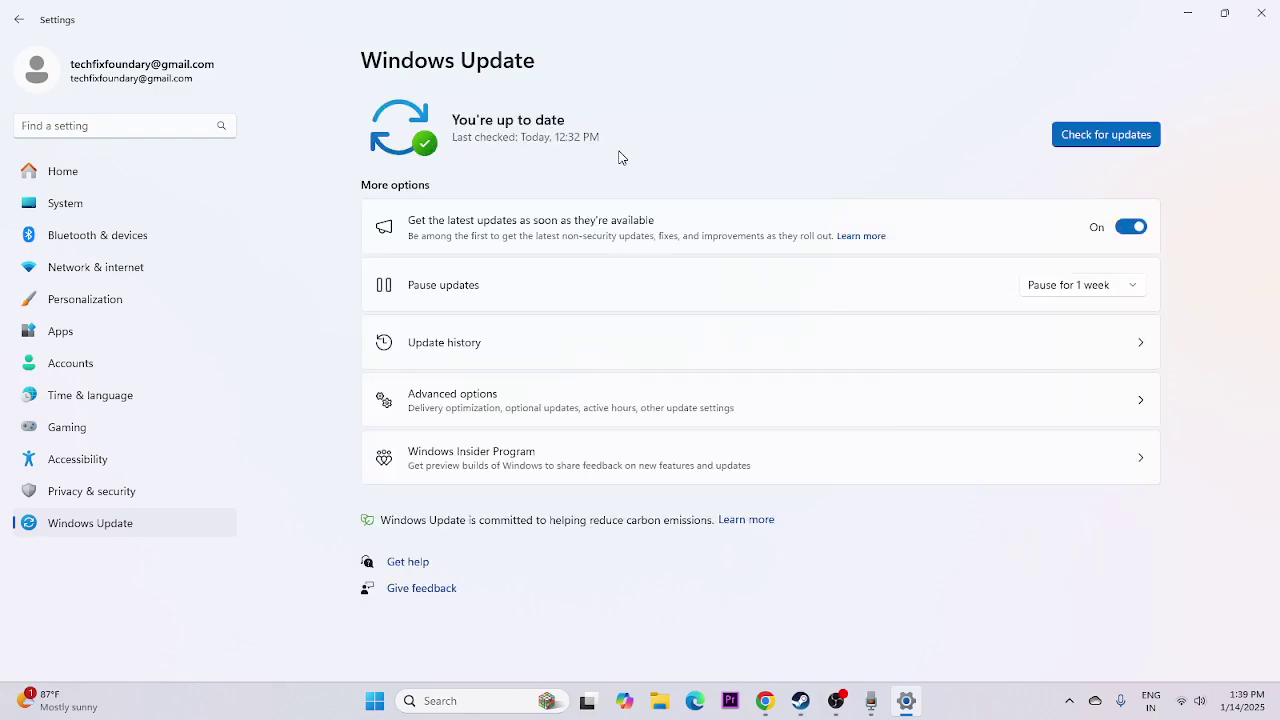
pyautogui.click(1261, 12)
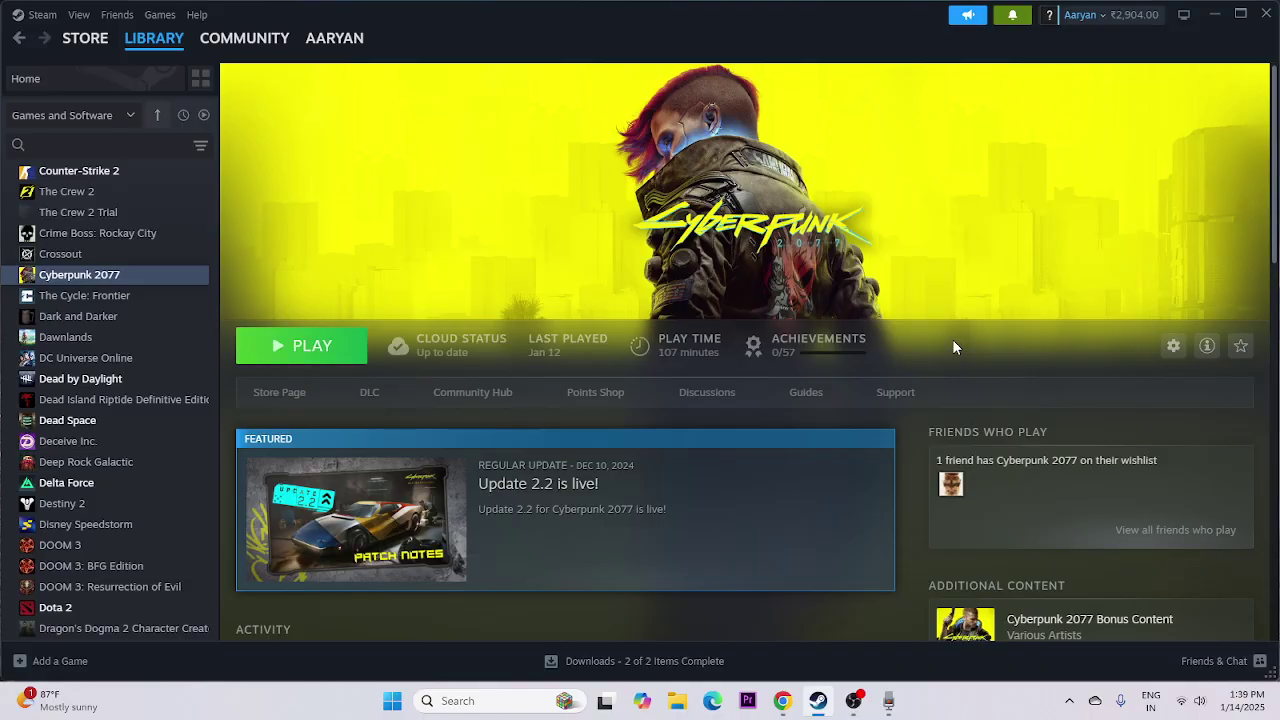
# On NVIDIA's drivers page, find GeForce 16 Series GTX 1650 drivers and select the Studio version.
pyautogui.click(782, 700)
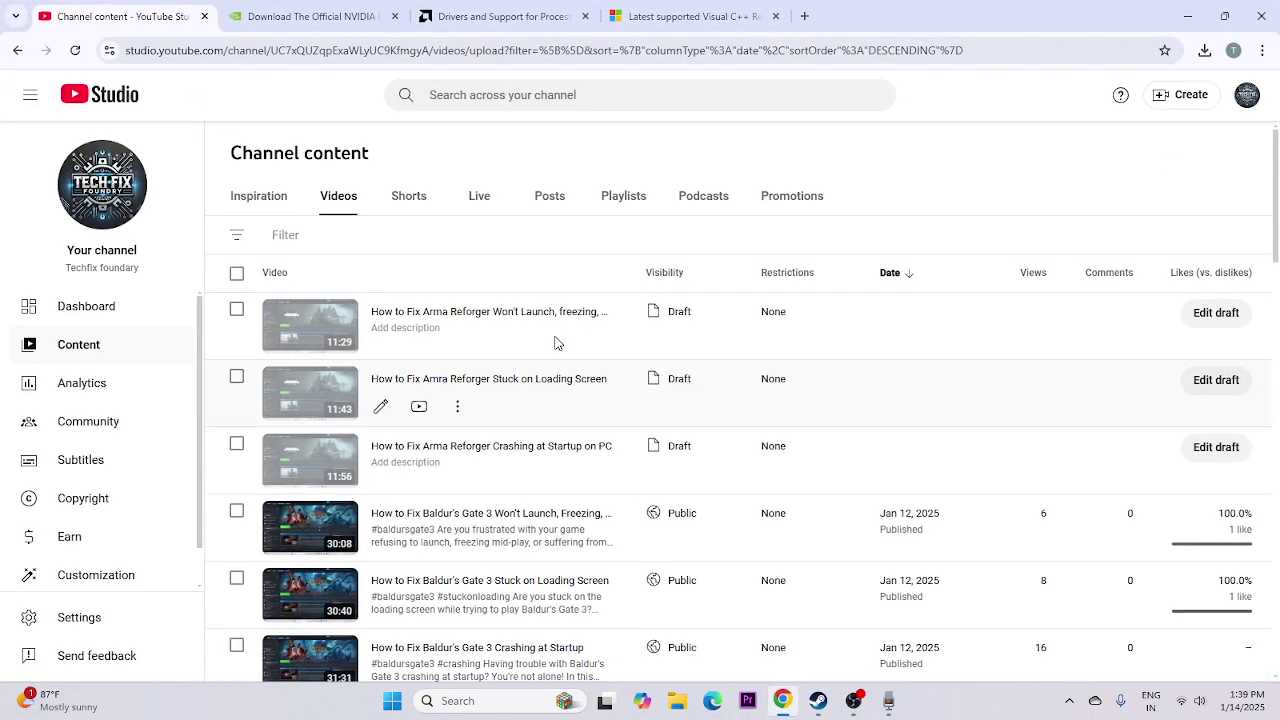
pyautogui.click(348, 8)
pyautogui.click(435, 8)
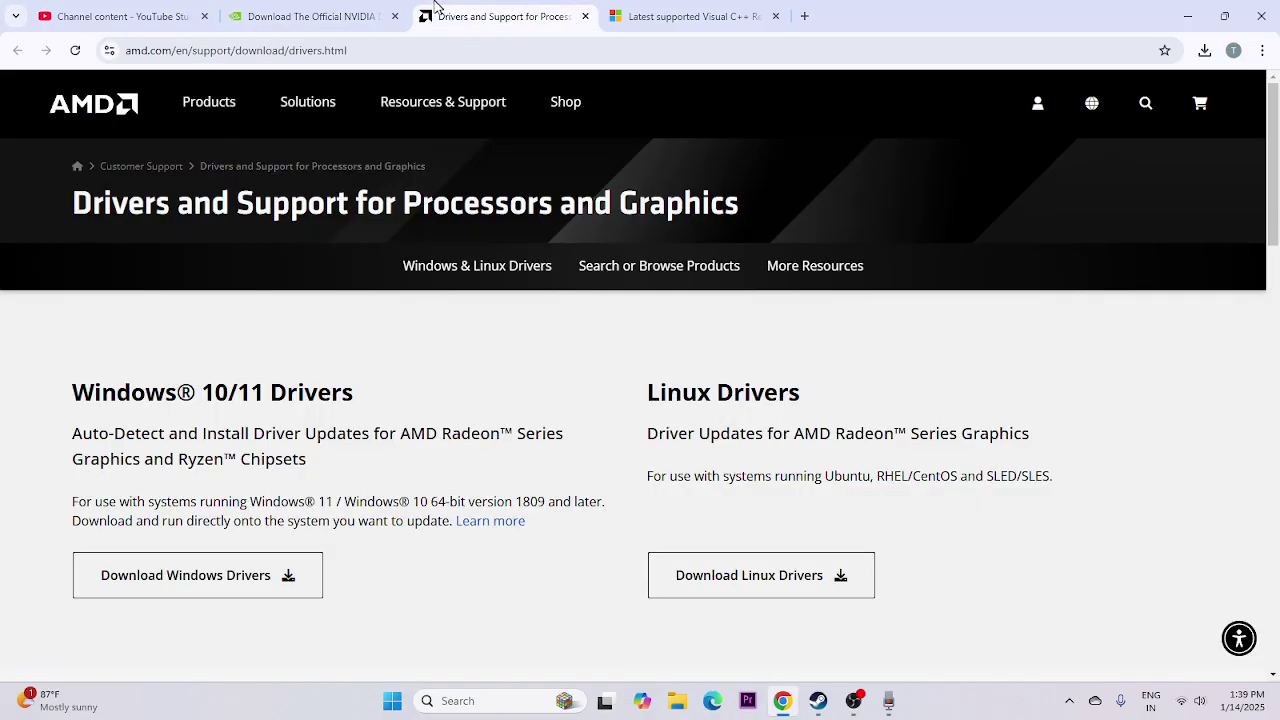
pyautogui.click(345, 10)
pyautogui.scroll(-5, 429, 263)
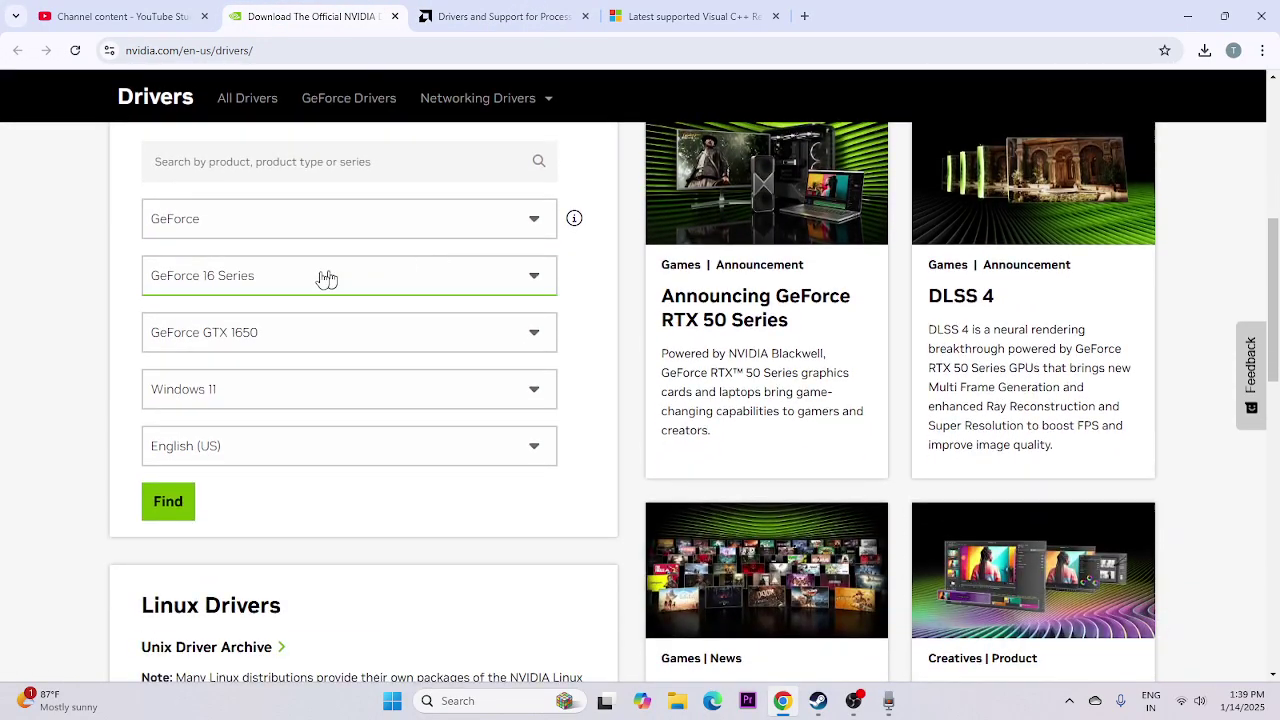
pyautogui.click(152, 228)
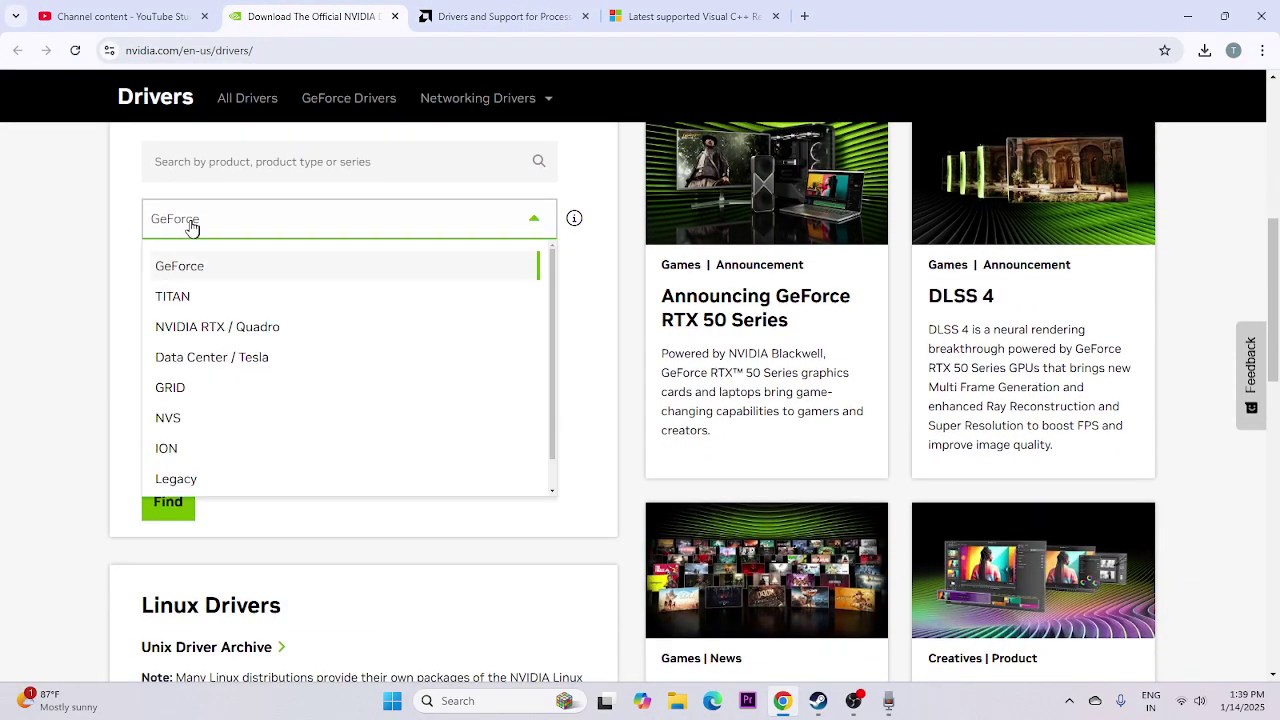
pyautogui.click(193, 228)
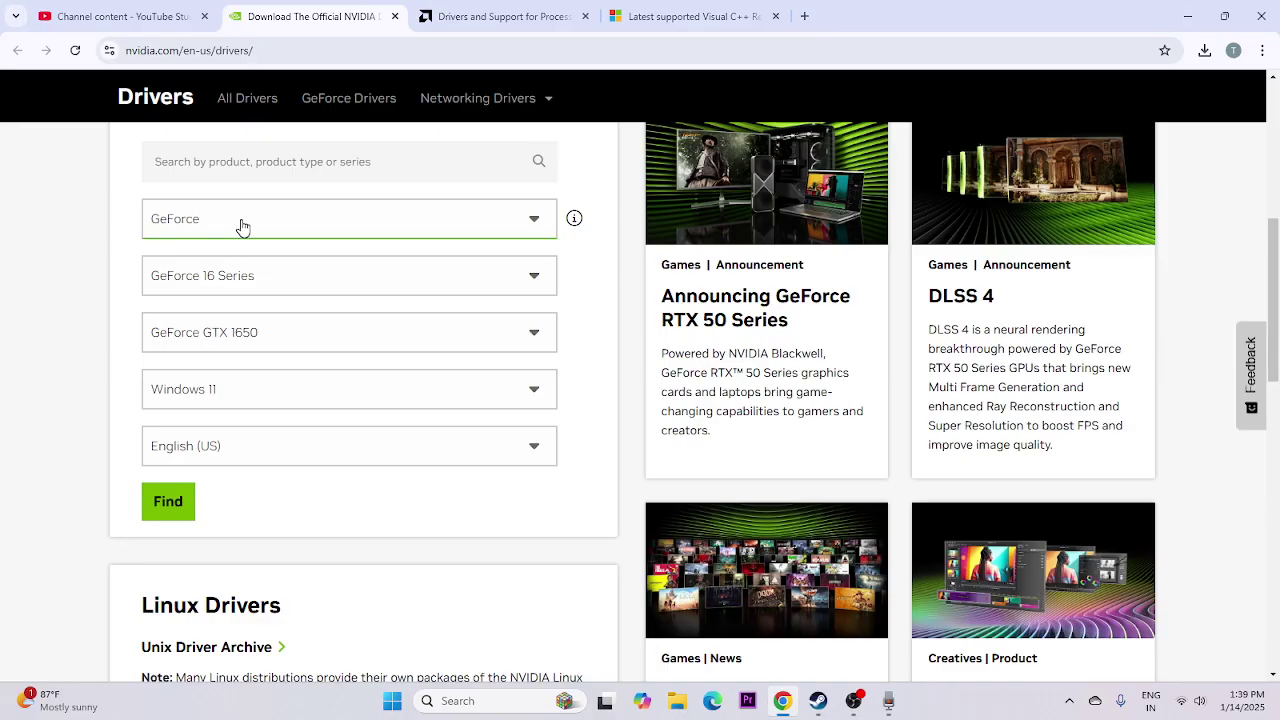
pyautogui.click(272, 284)
pyautogui.click(271, 282)
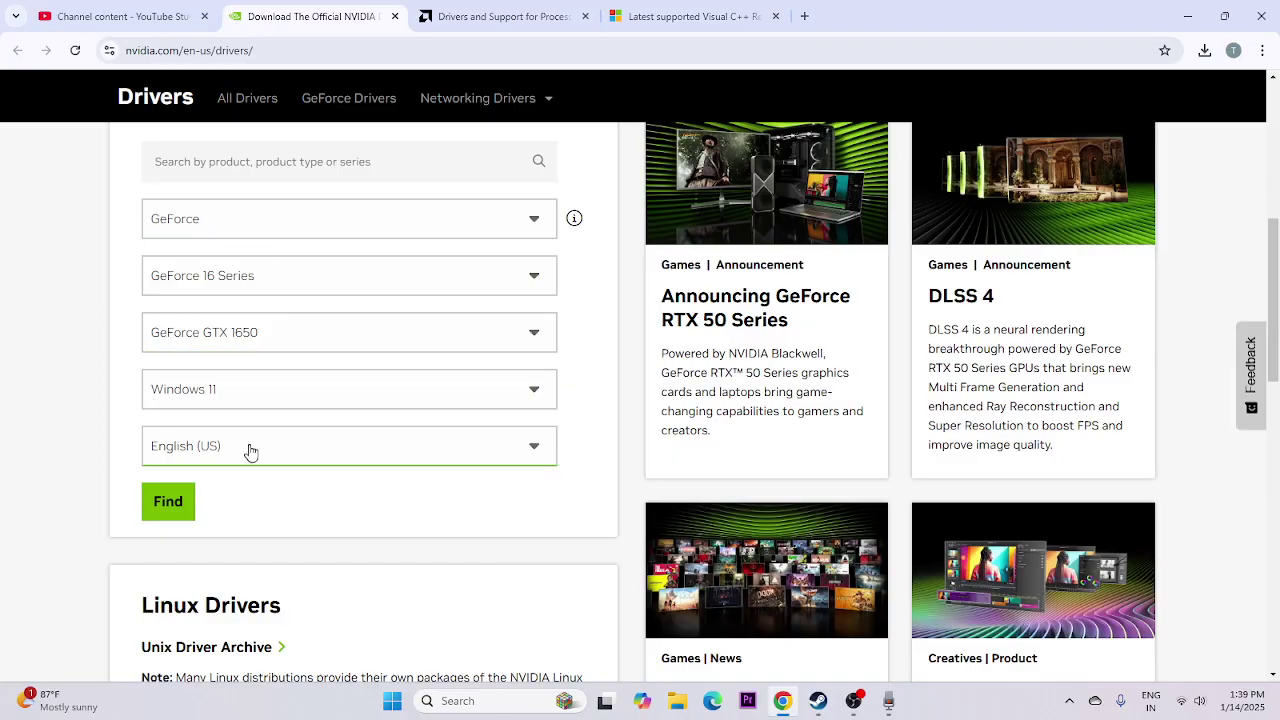
pyautogui.click(170, 504)
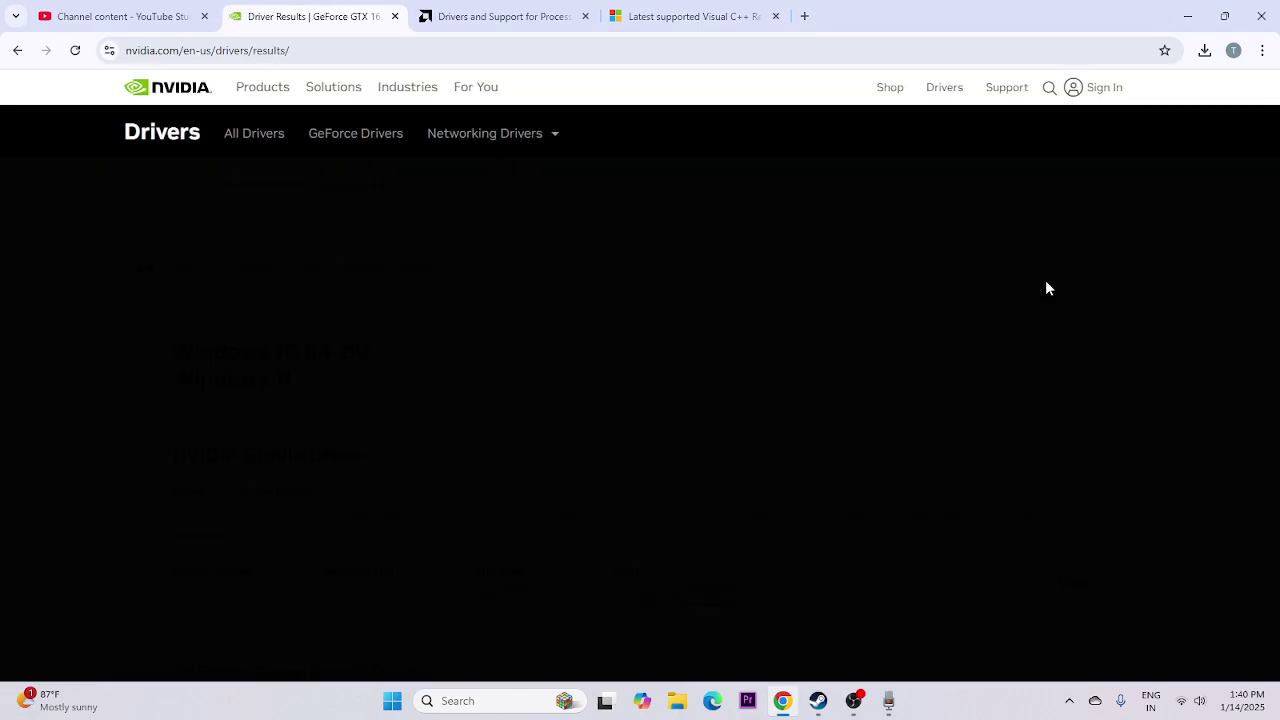
pyautogui.scroll(-3, 498, 374)
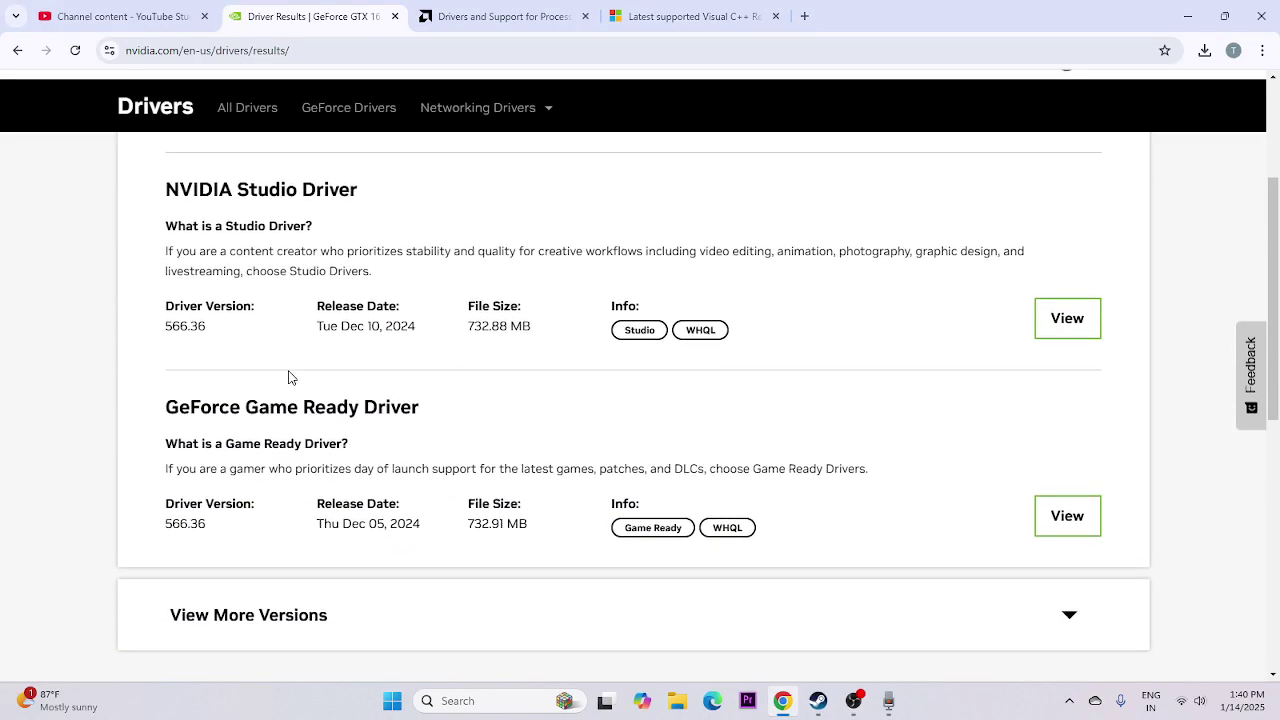
pyautogui.moveTo(167, 320); pyautogui.dragTo(199, 320)
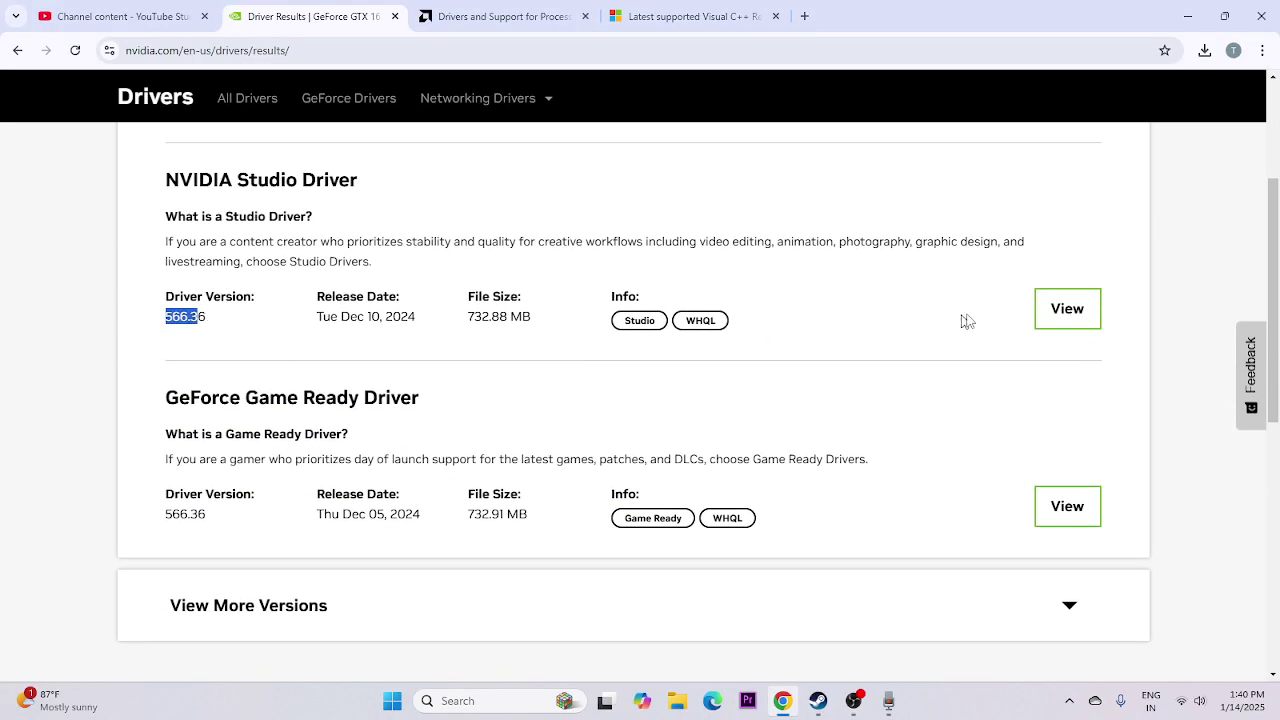
# On AMD's site, open the Graphics > Radeon RX 5000 Series > RX 5700 XT driver page.
pyautogui.click(465, 16)
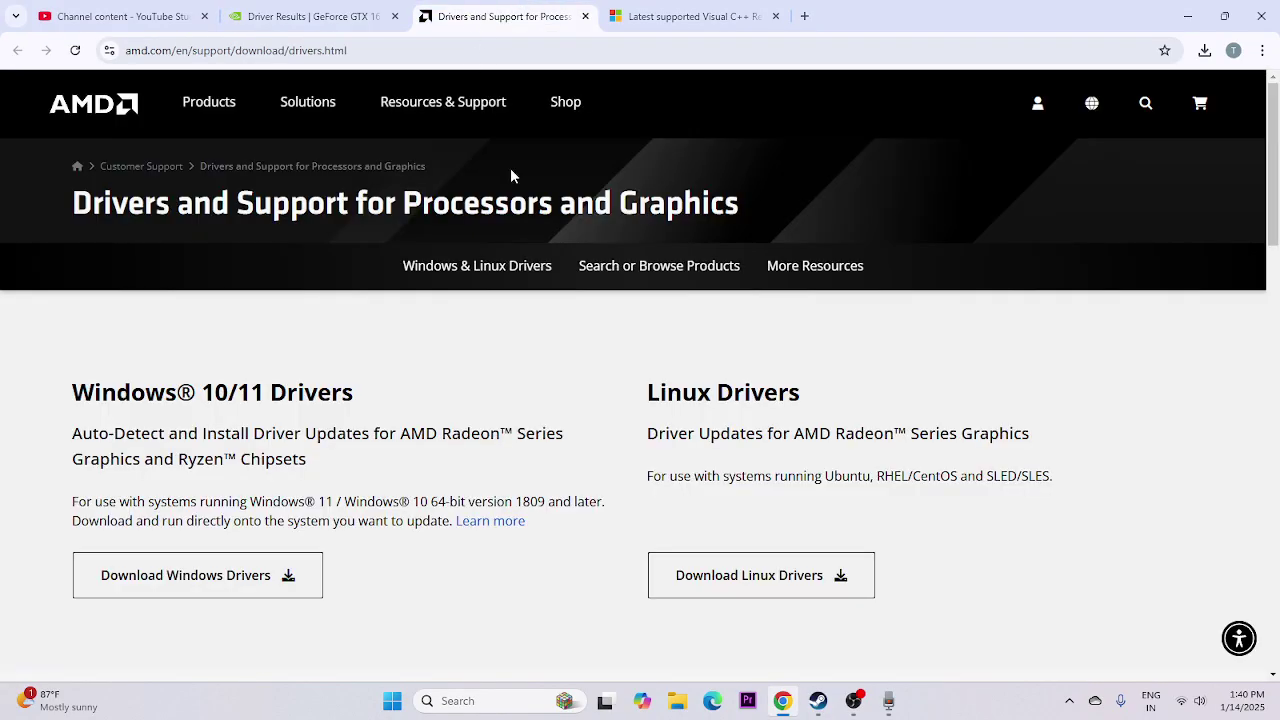
pyautogui.scroll(-6, 297, 307)
pyautogui.click(143, 364)
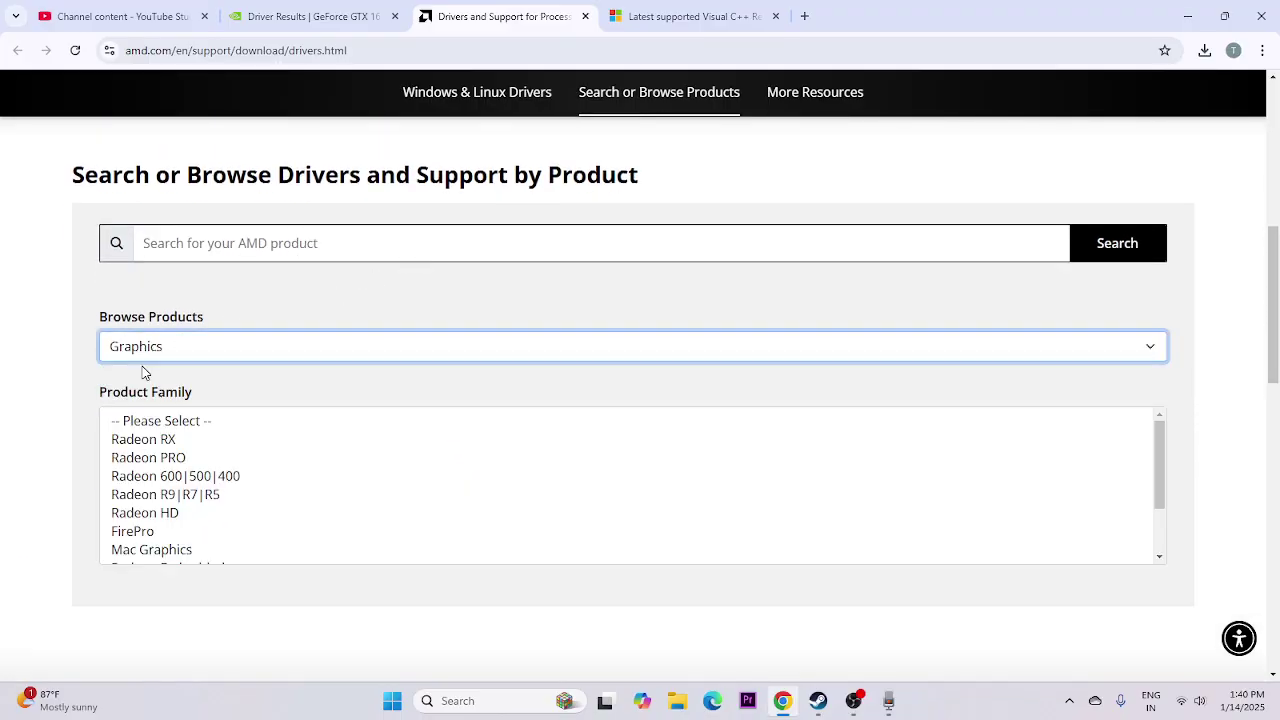
pyautogui.scroll(-2, 197, 349)
pyautogui.click(158, 282)
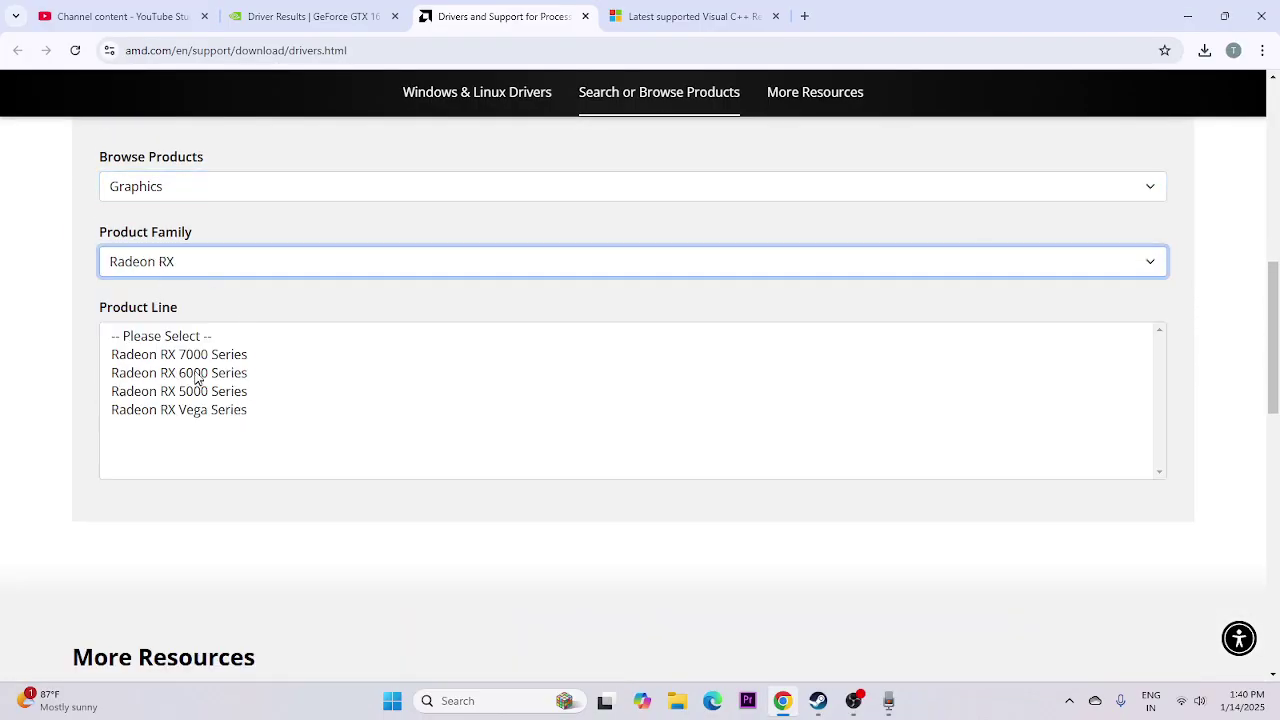
pyautogui.click(205, 390)
pyautogui.scroll(-1, 166, 380)
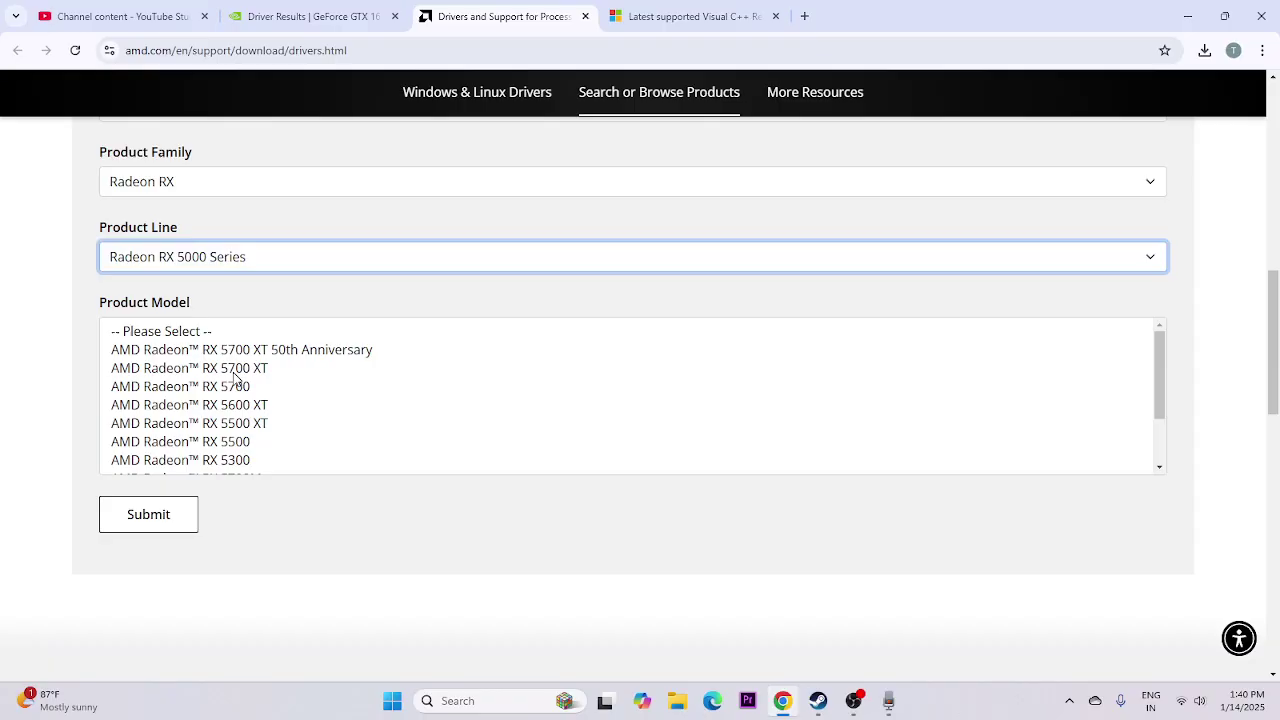
pyautogui.click(236, 370)
pyautogui.click(186, 396)
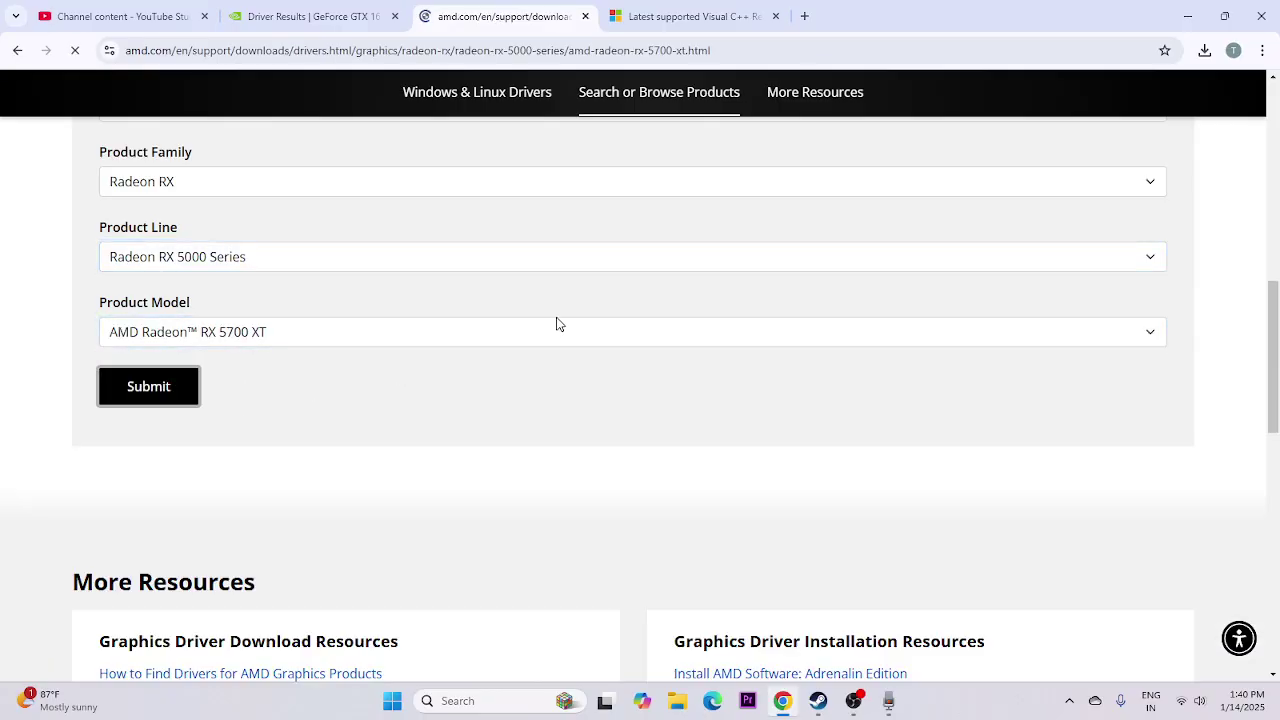
pyautogui.scroll(-3, 241, 352)
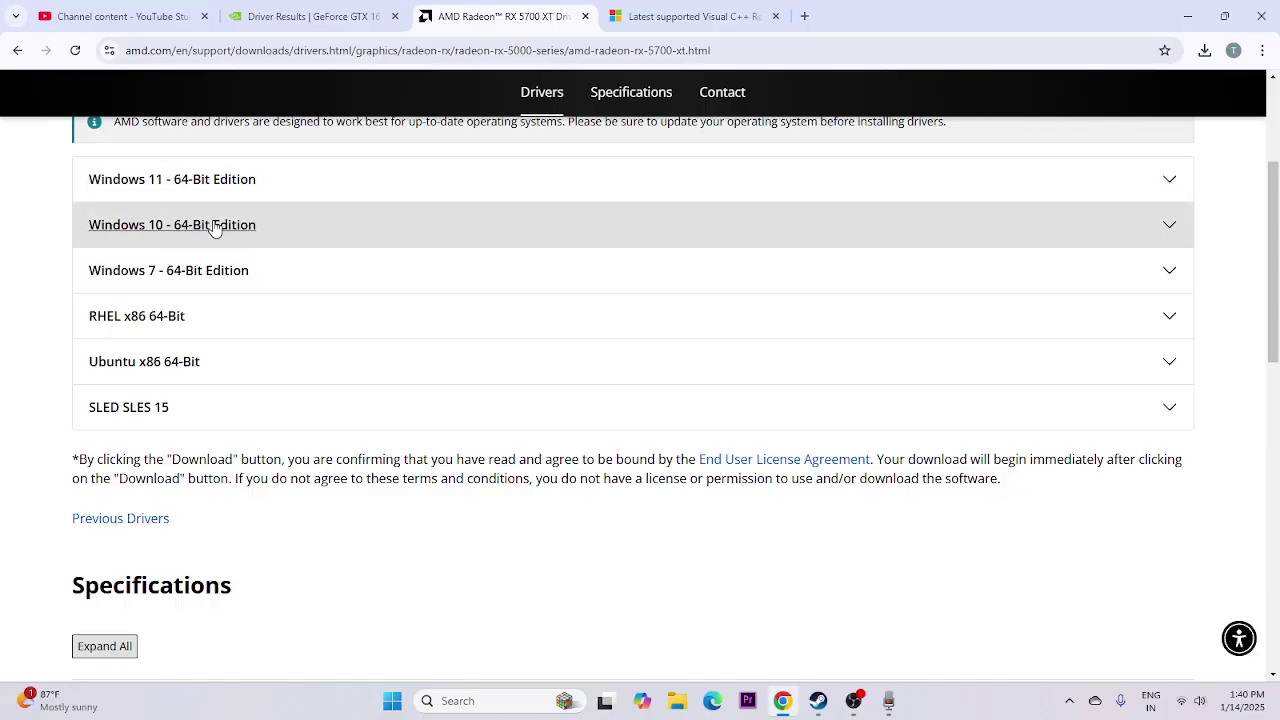
pyautogui.click(681, 12)
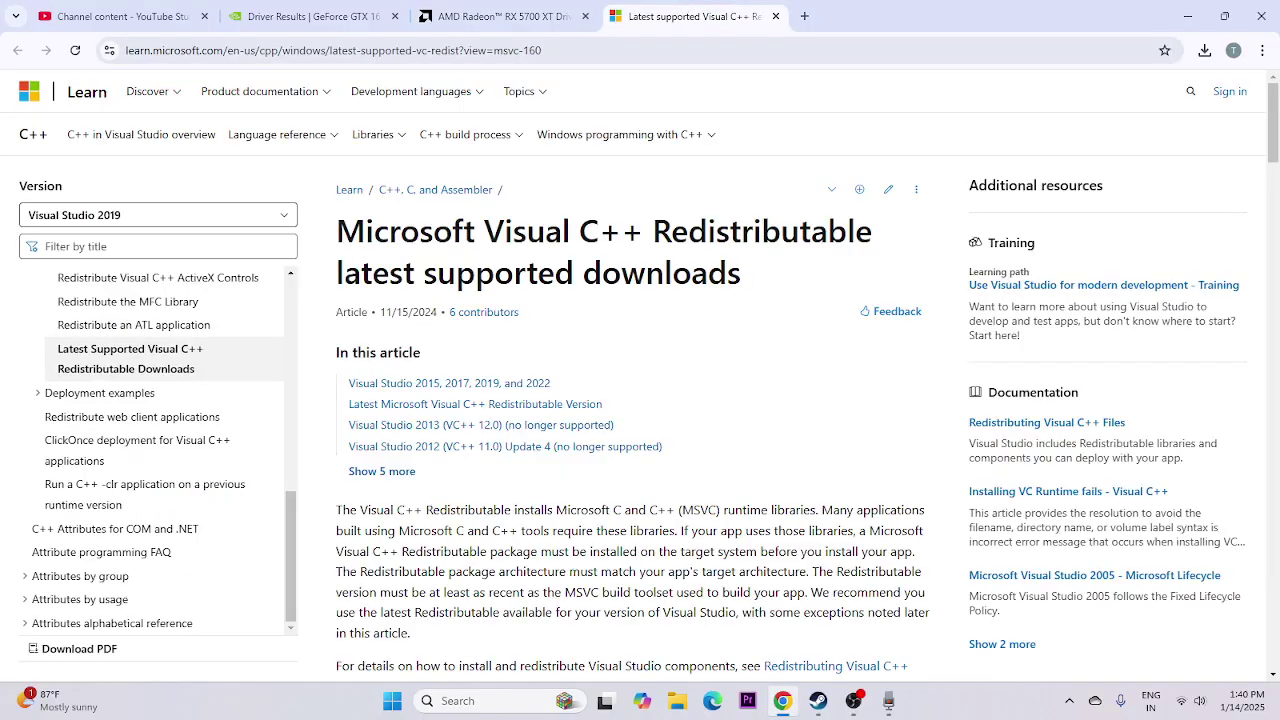
# Scroll to the Visual C++ Redistributable X86/X64 download links, then minimize Chrome.
pyautogui.moveTo(748, 290); pyautogui.dragTo(400, 230)
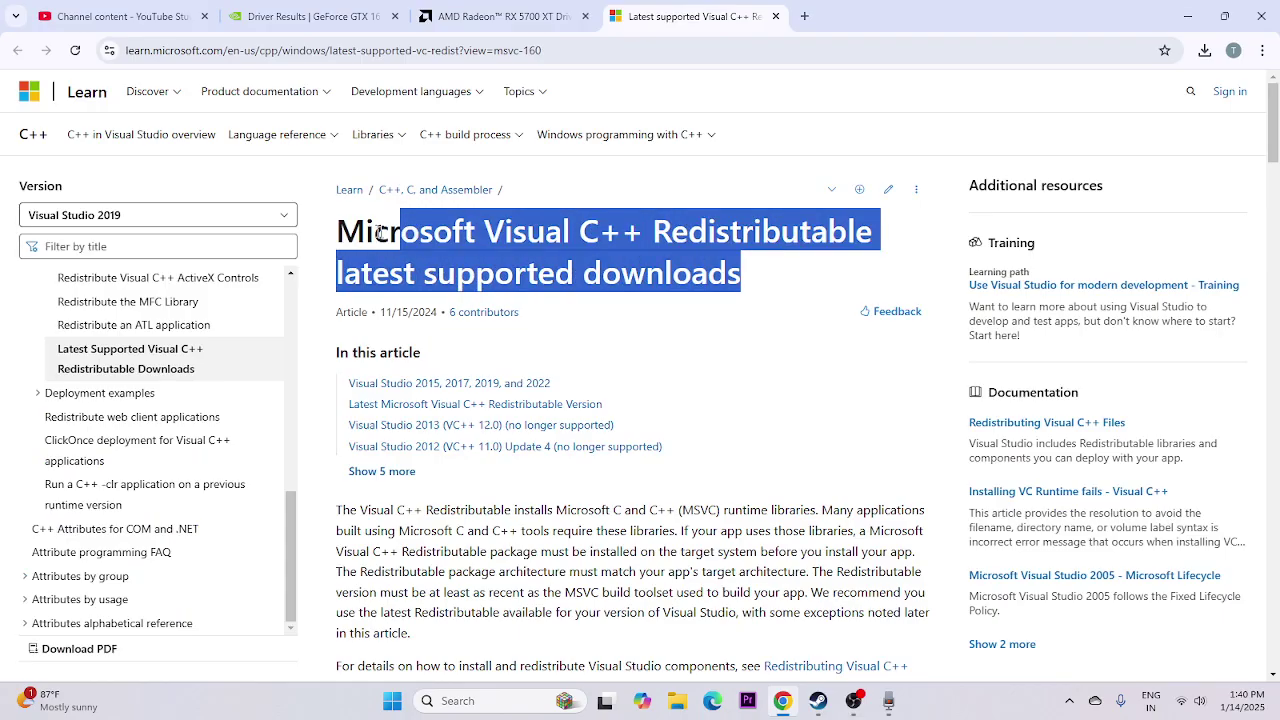
pyautogui.scroll(-1, 733, 283)
pyautogui.scroll(-11, 733, 283)
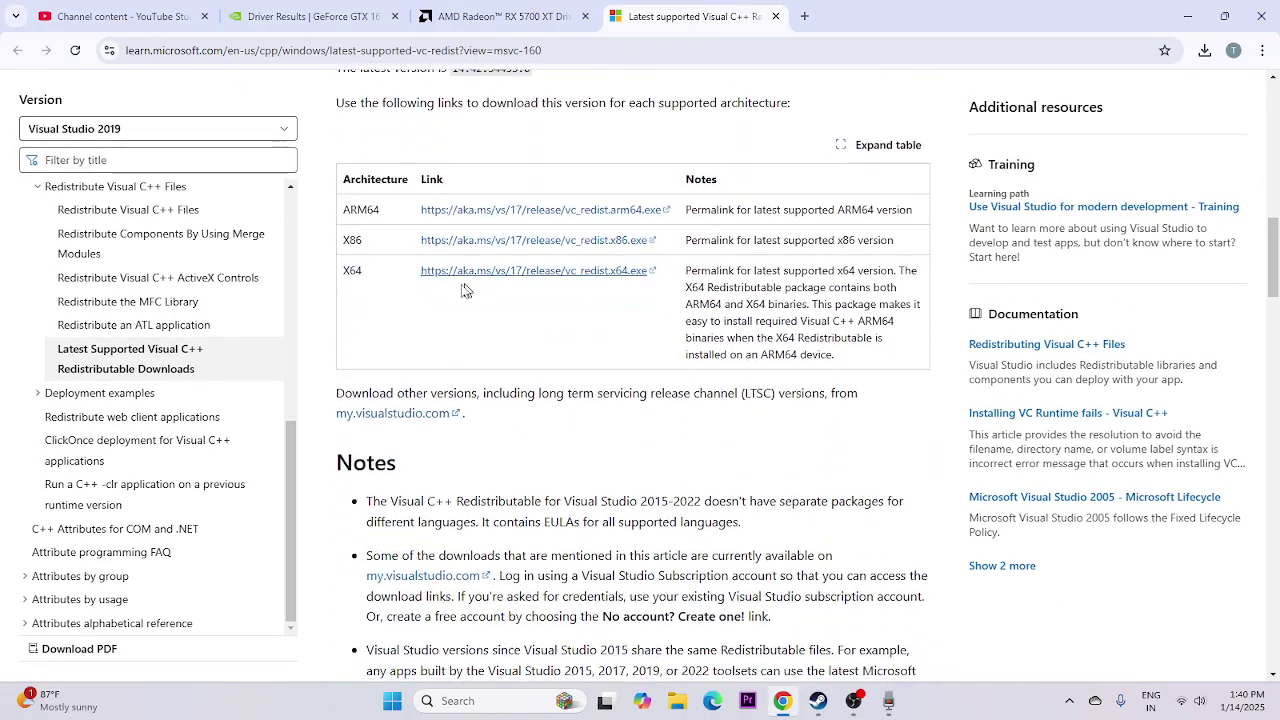
pyautogui.click(352, 272)
pyautogui.doubleClick(352, 240)
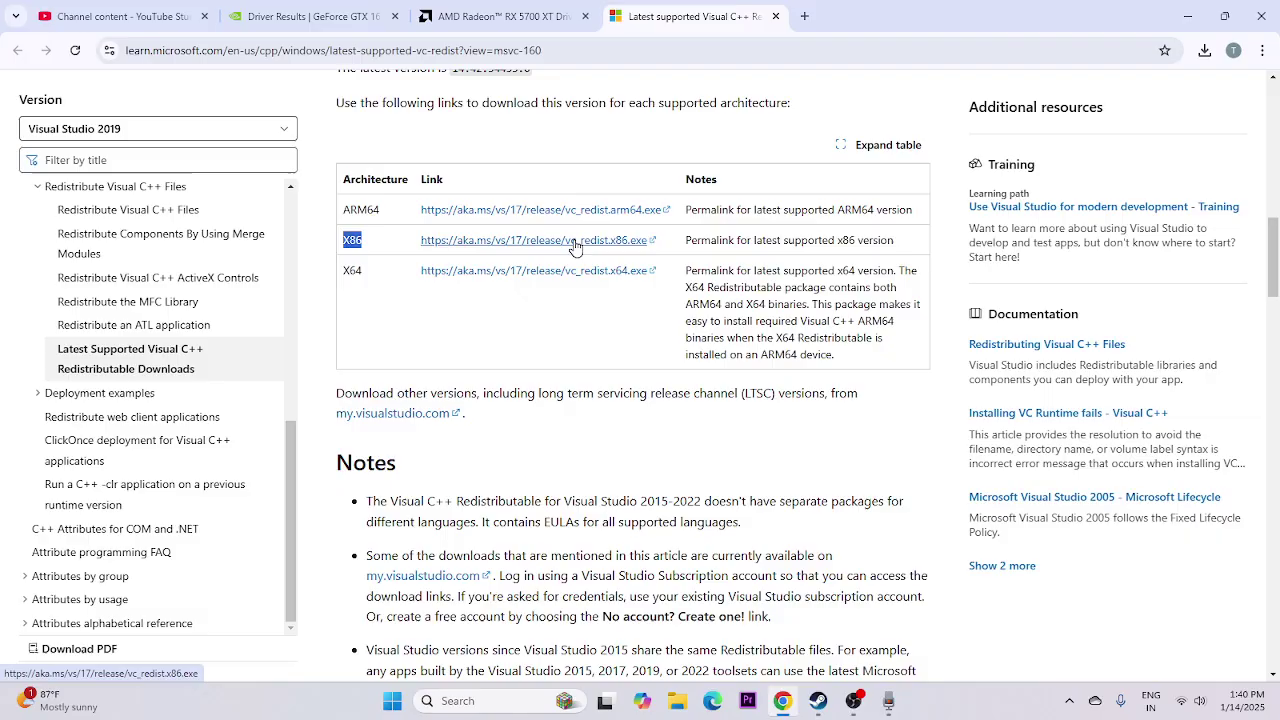
pyautogui.click(533, 348)
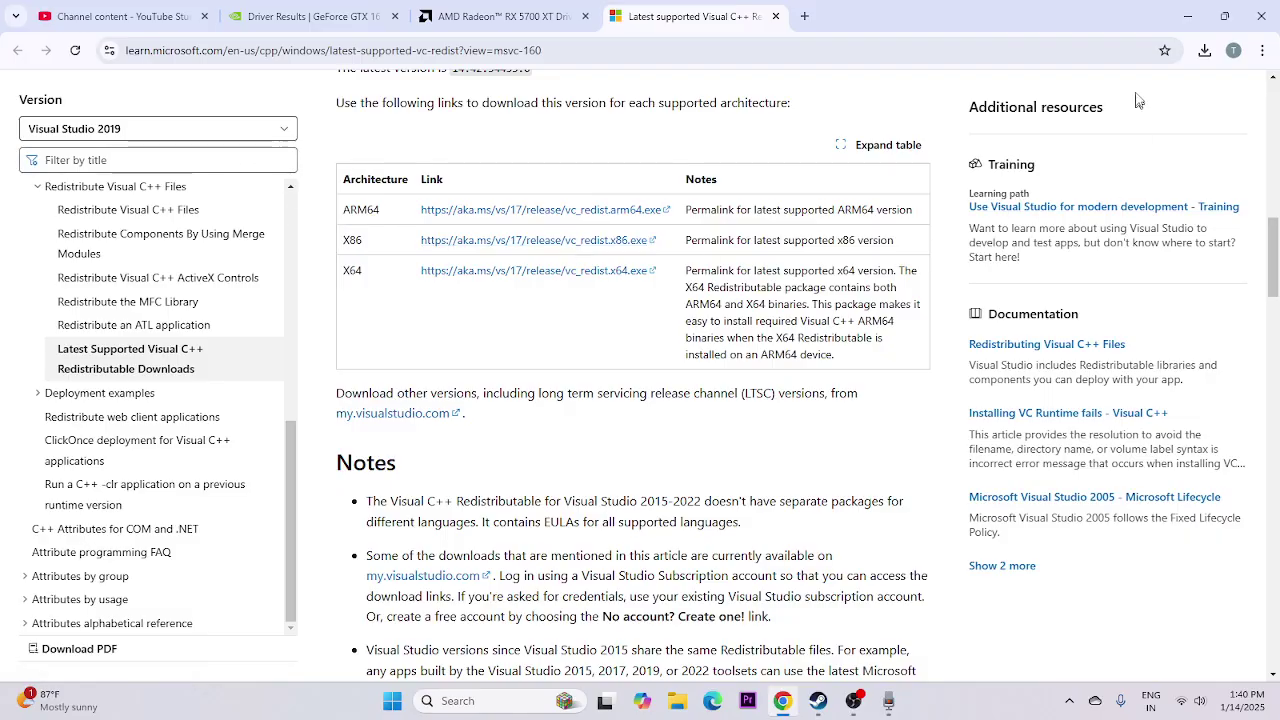
pyautogui.click(1187, 16)
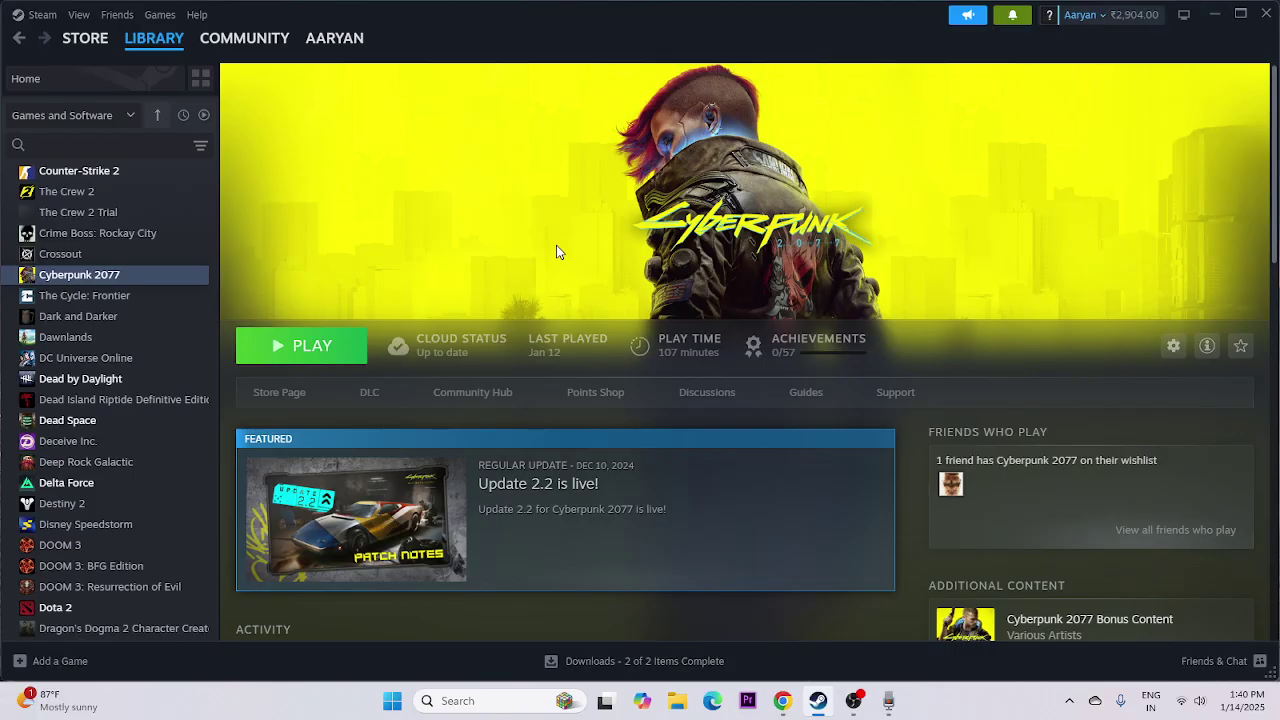
# Run Verify integrity of game files from Cyberpunk 2077's Properties > Installed Files.
pyautogui.rightClick(90, 280)
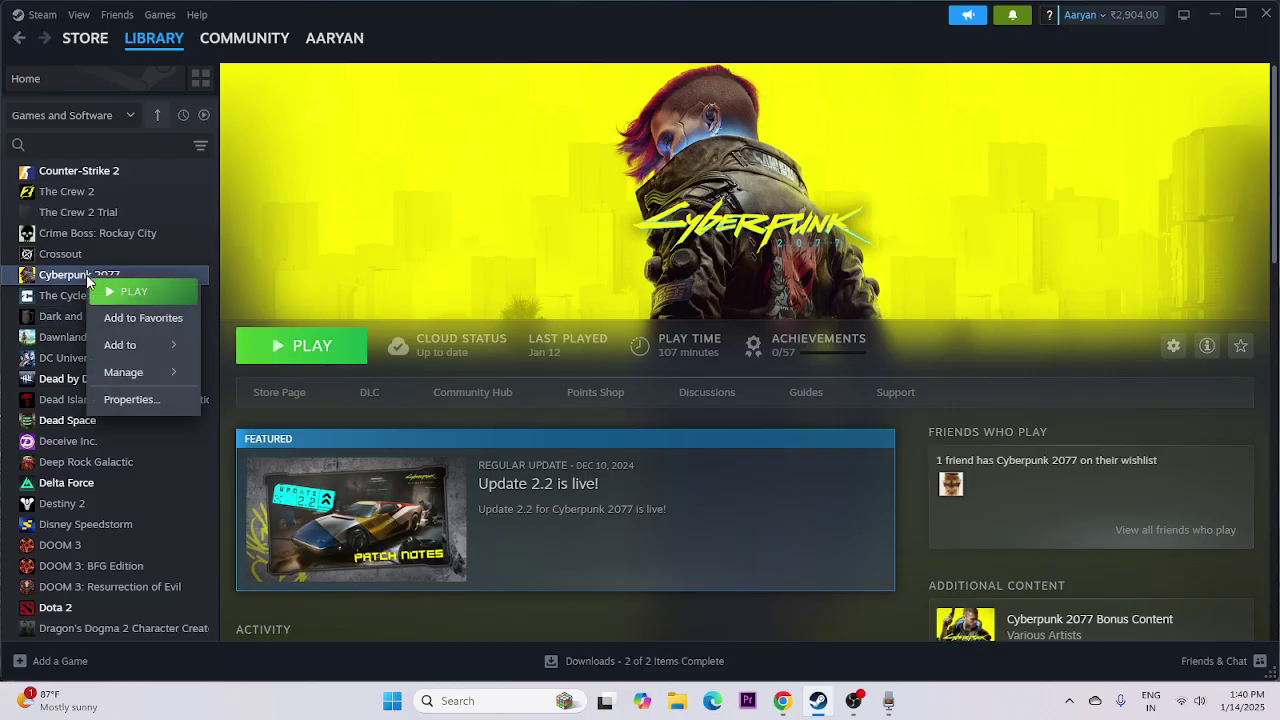
pyautogui.click(129, 399)
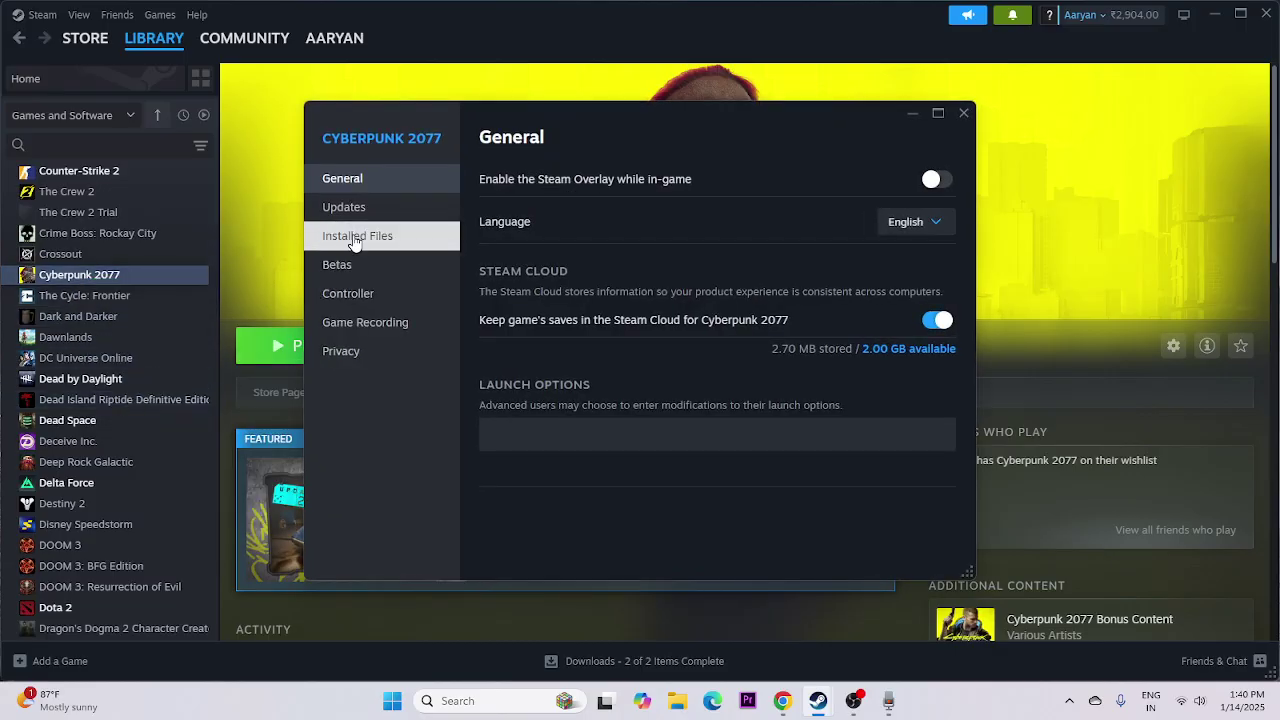
pyautogui.click(355, 238)
pyautogui.click(870, 342)
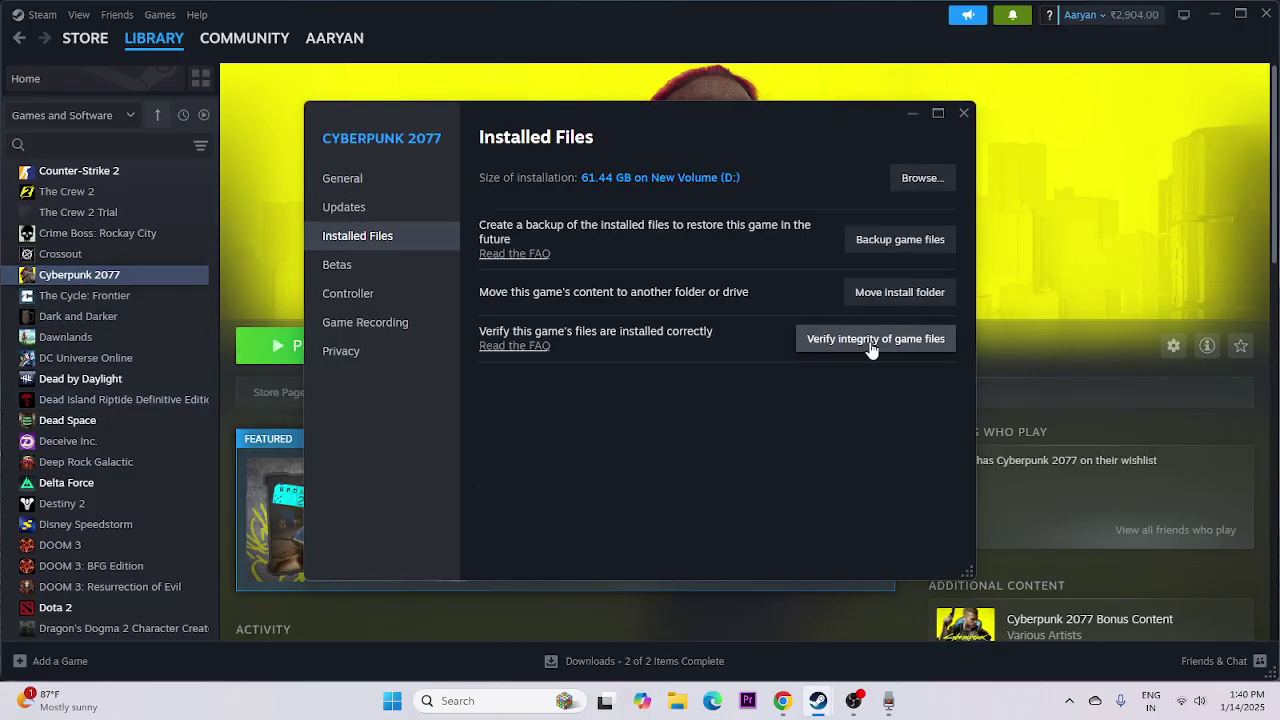